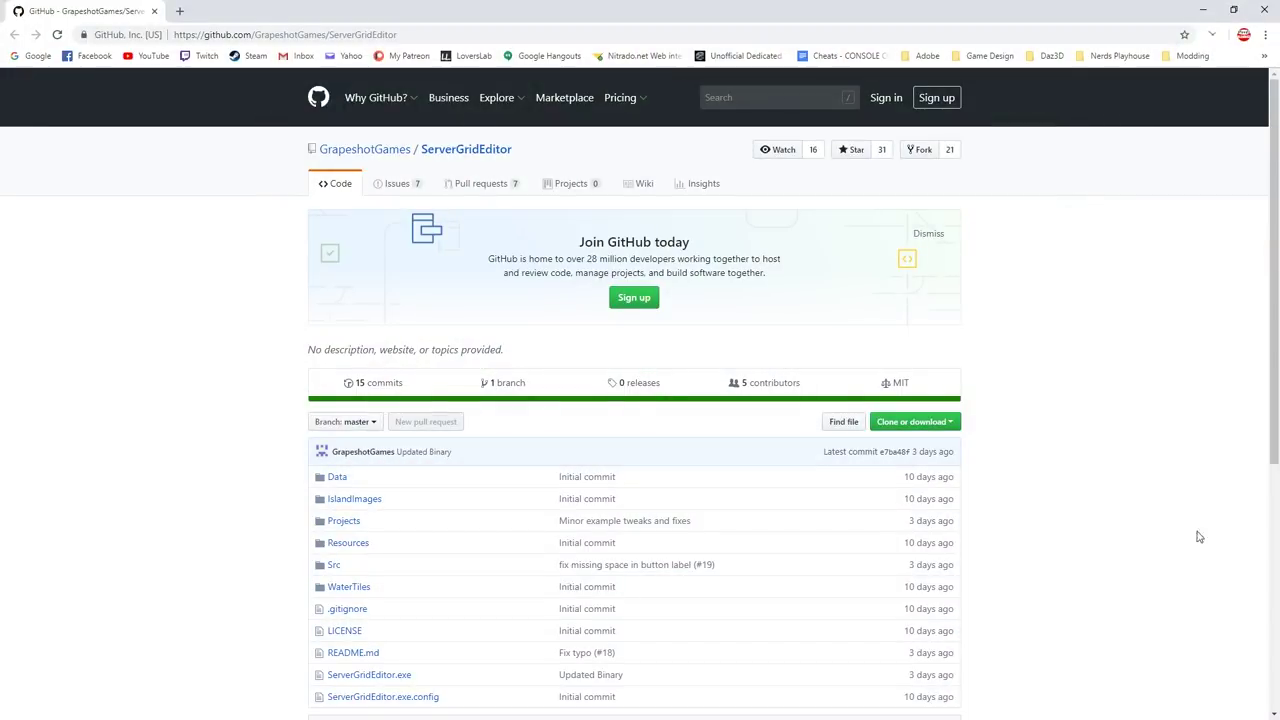
Show the Clone or download options on the ServerGridEditor GitHub page.
click(910, 424)
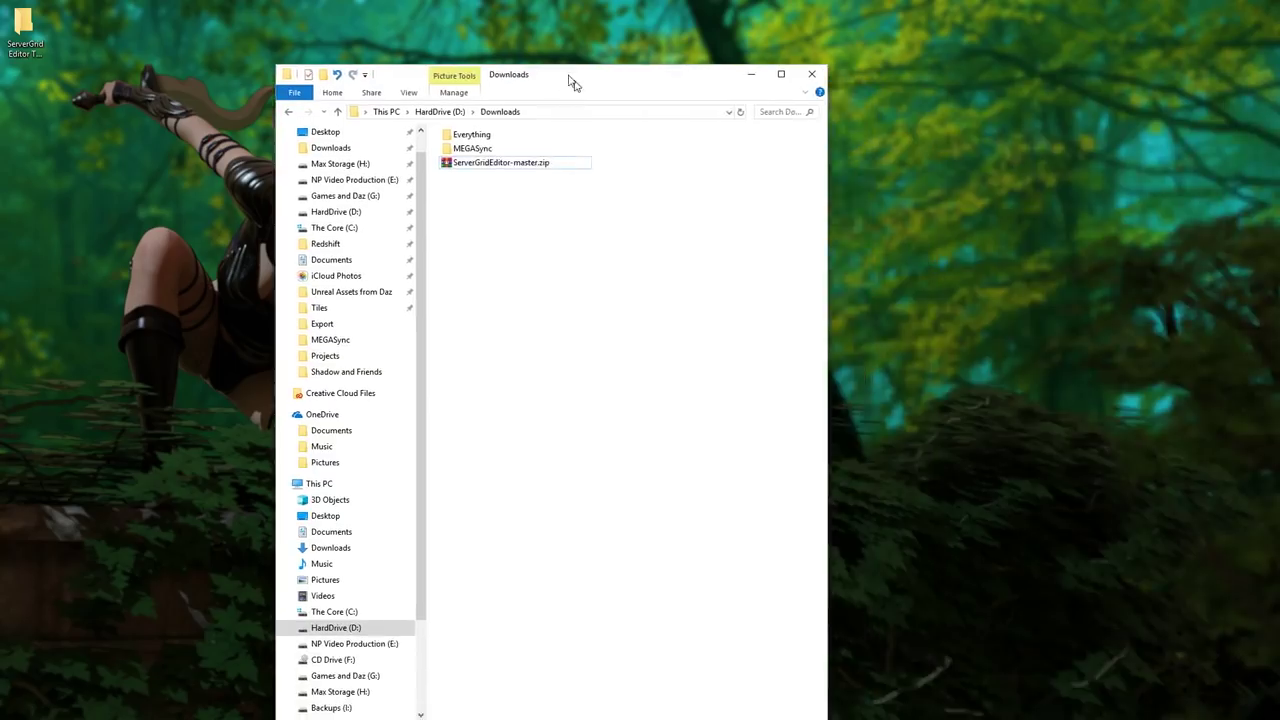
Extract ServerGridEditor-master from the zip to the desktop with WinRAR, then close WinRAR and Downloads.
drag(571, 80, 597, 35)
click(525, 112)
right_click(525, 112)
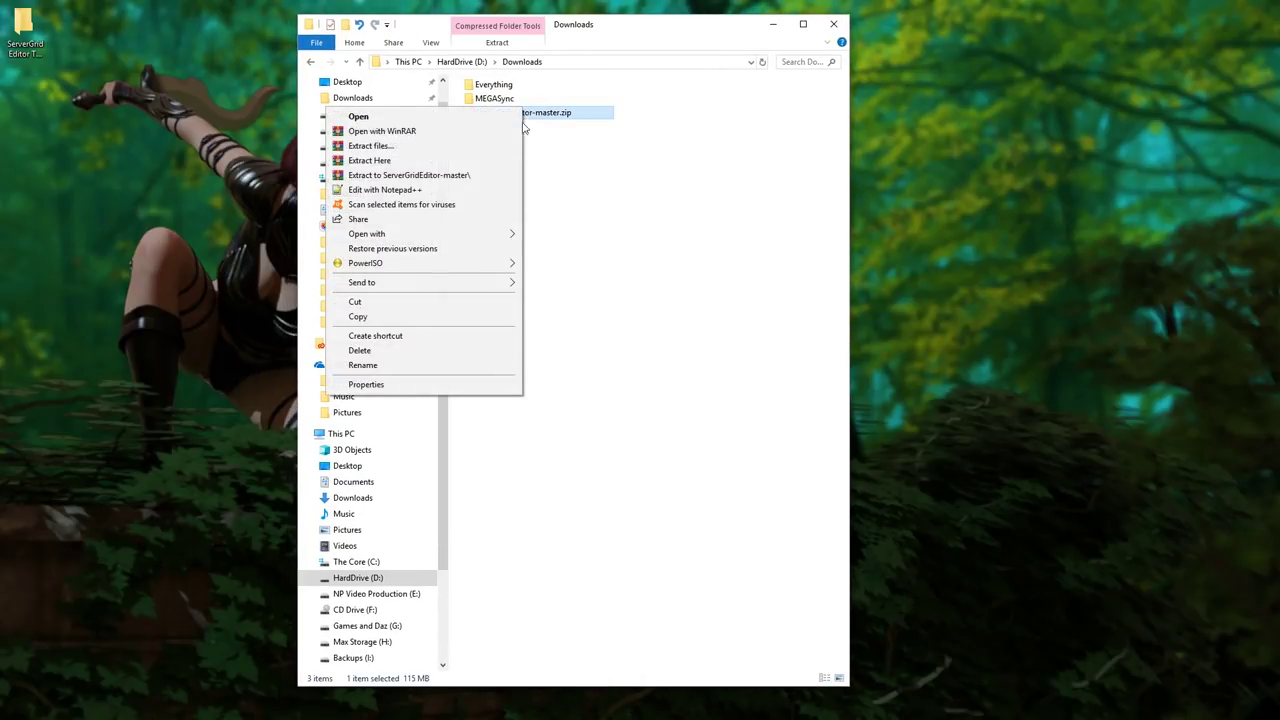
click(445, 116)
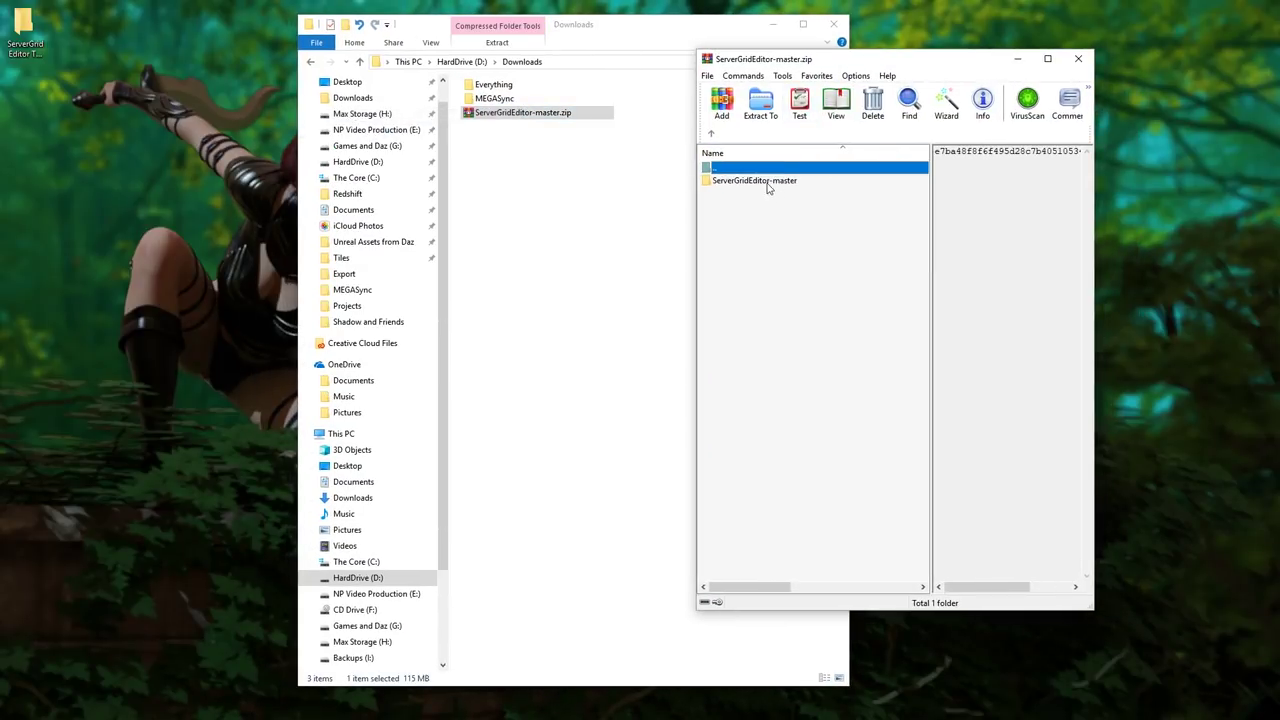
click(767, 182)
drag(772, 185, 560, 250)
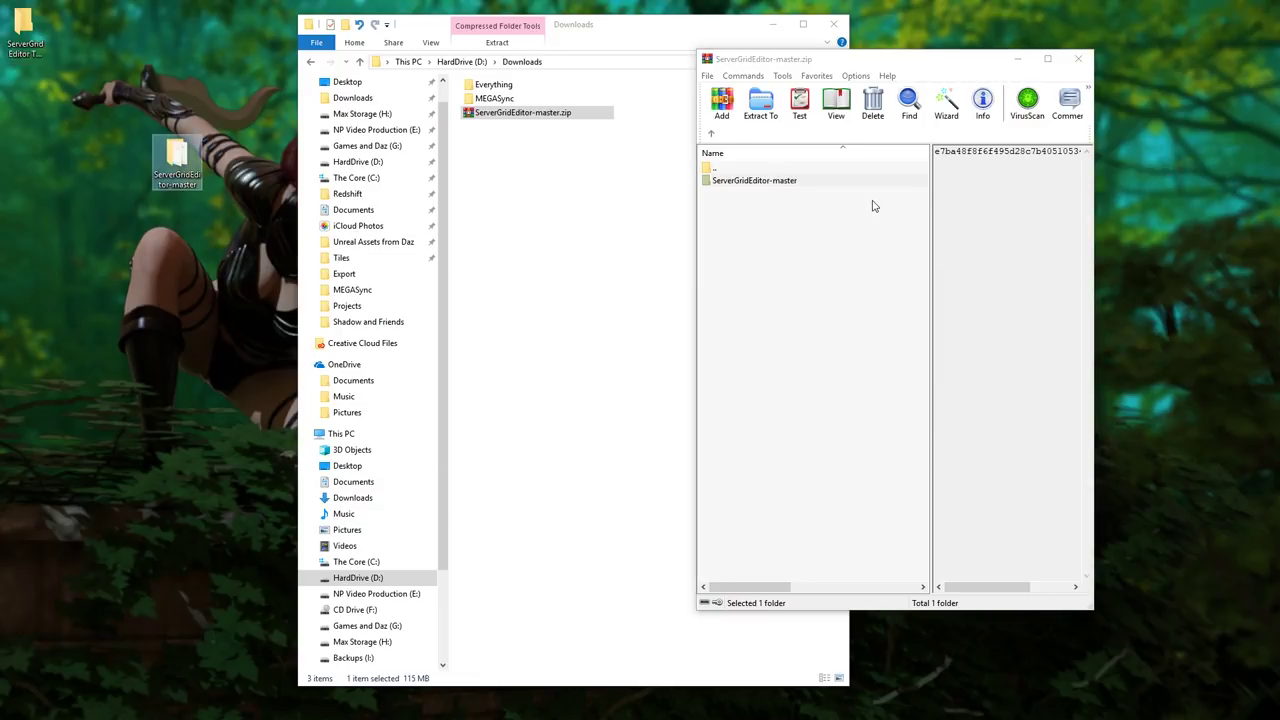
click(1078, 59)
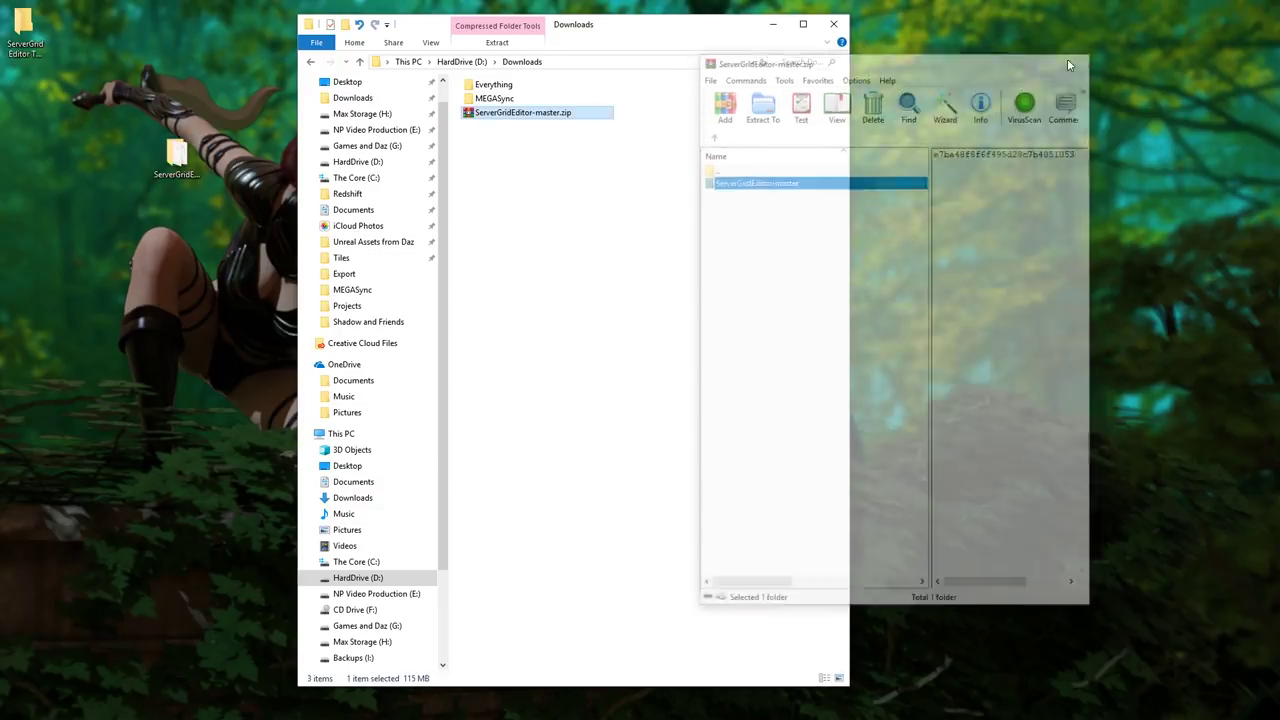
click(835, 25)
Open the desktop ServerGridEditor-master folder, browse its Projects folder, and return up a level.
double_click(177, 152)
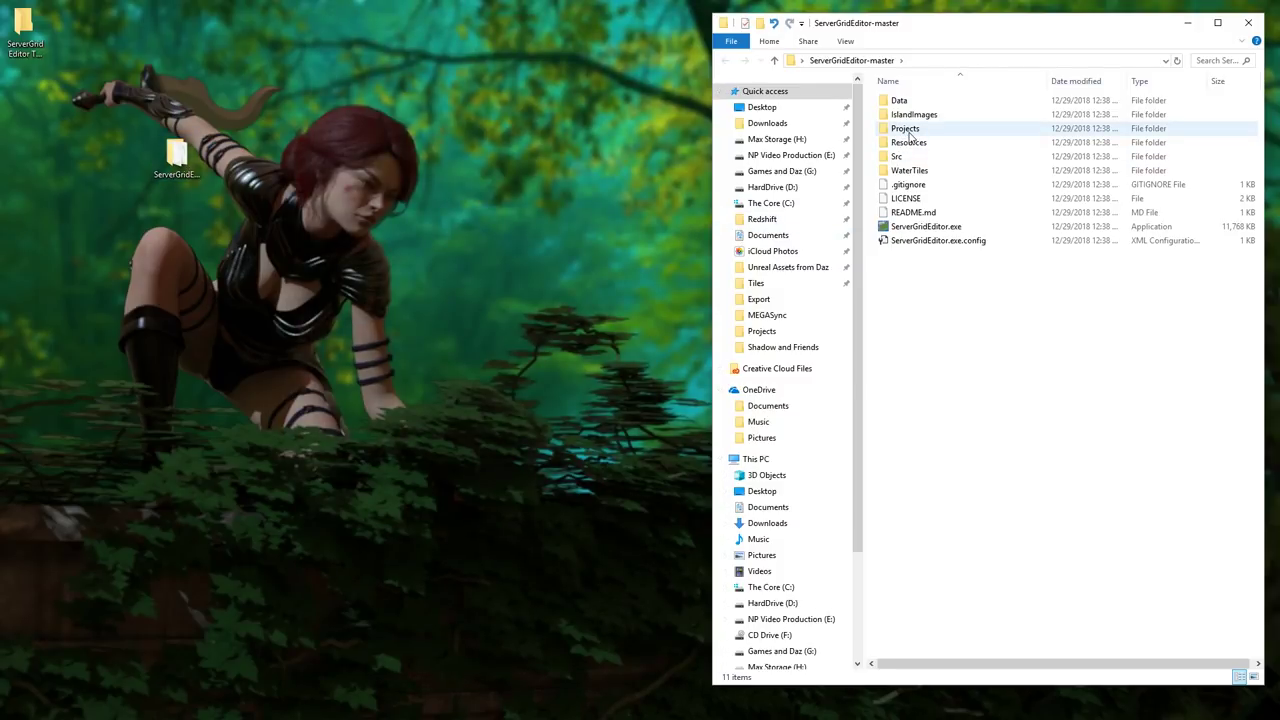
double_click(908, 130)
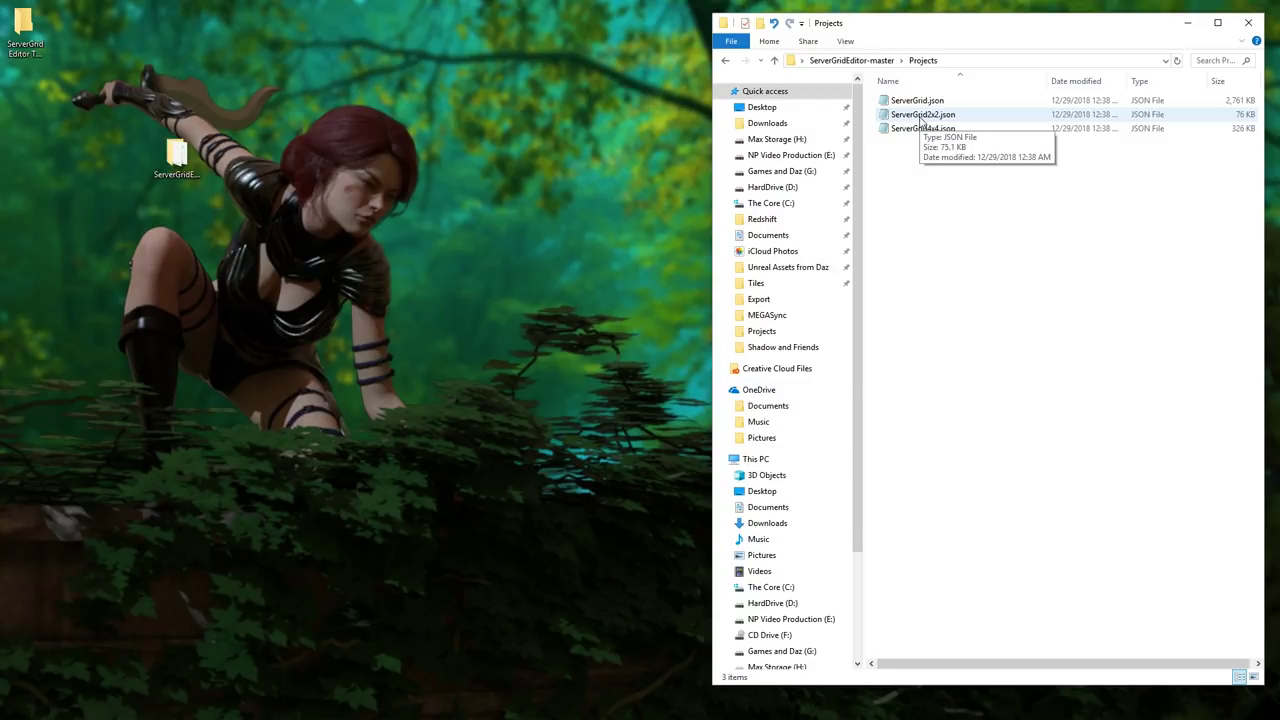
click(914, 129)
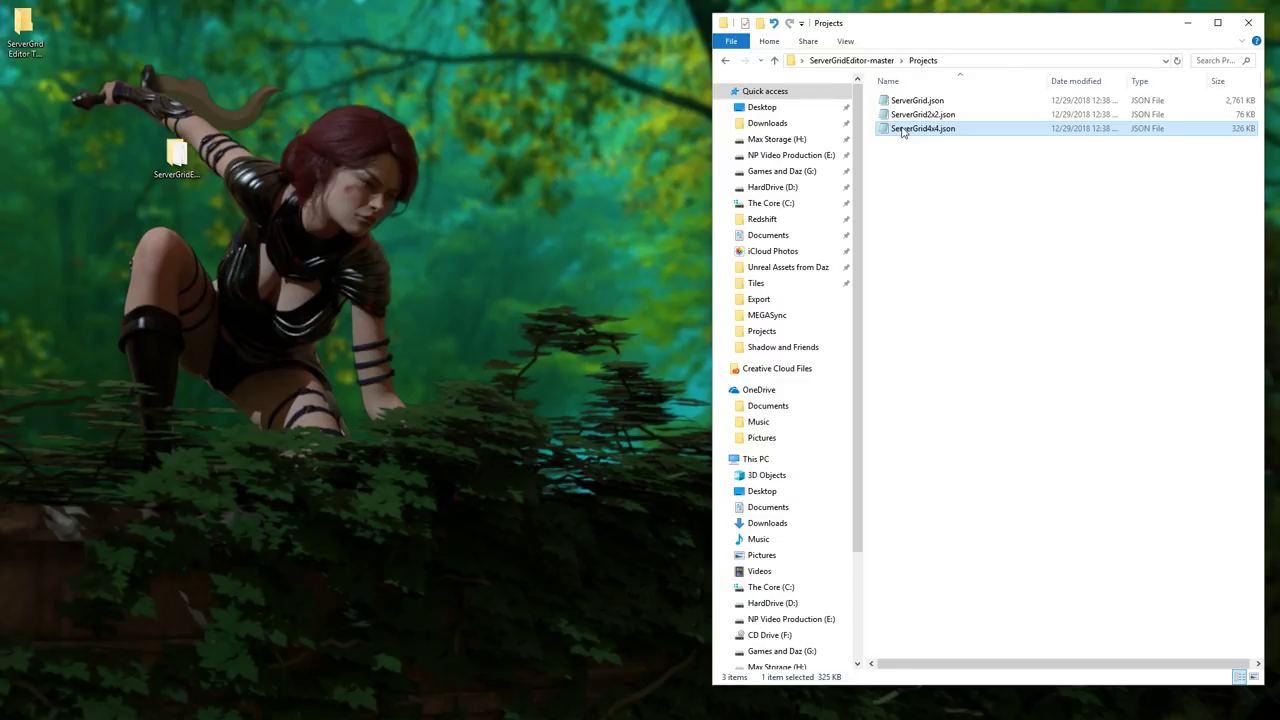
click(900, 169)
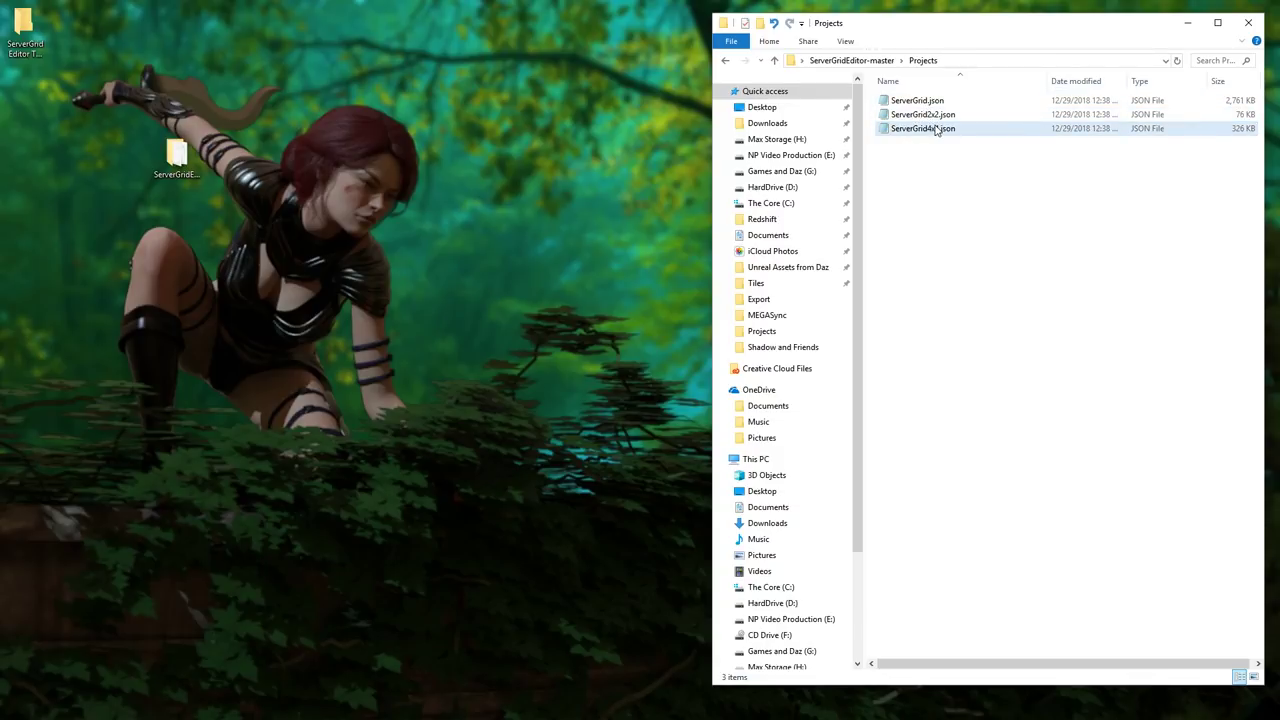
key(Home)
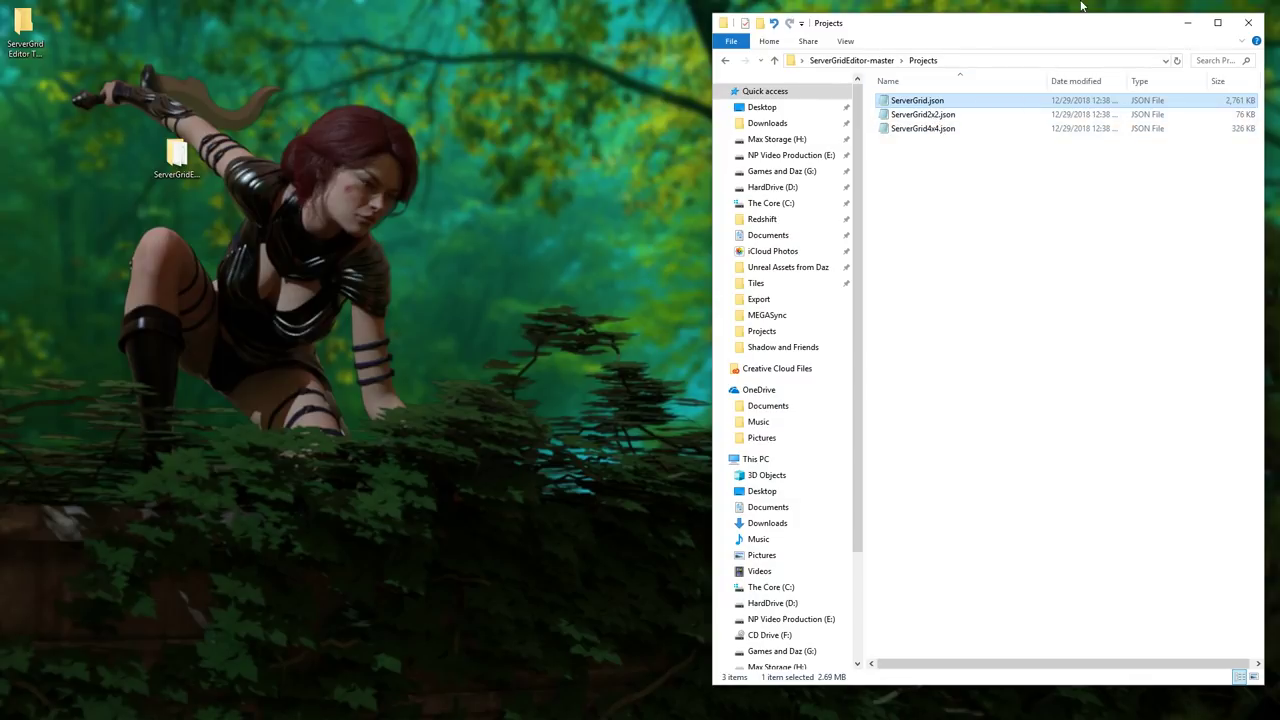
key(alt+Up)
Launch ServerGridEditor.exe and load the ServerGrid2x2.json project from the Projects folder.
double_click(934, 240)
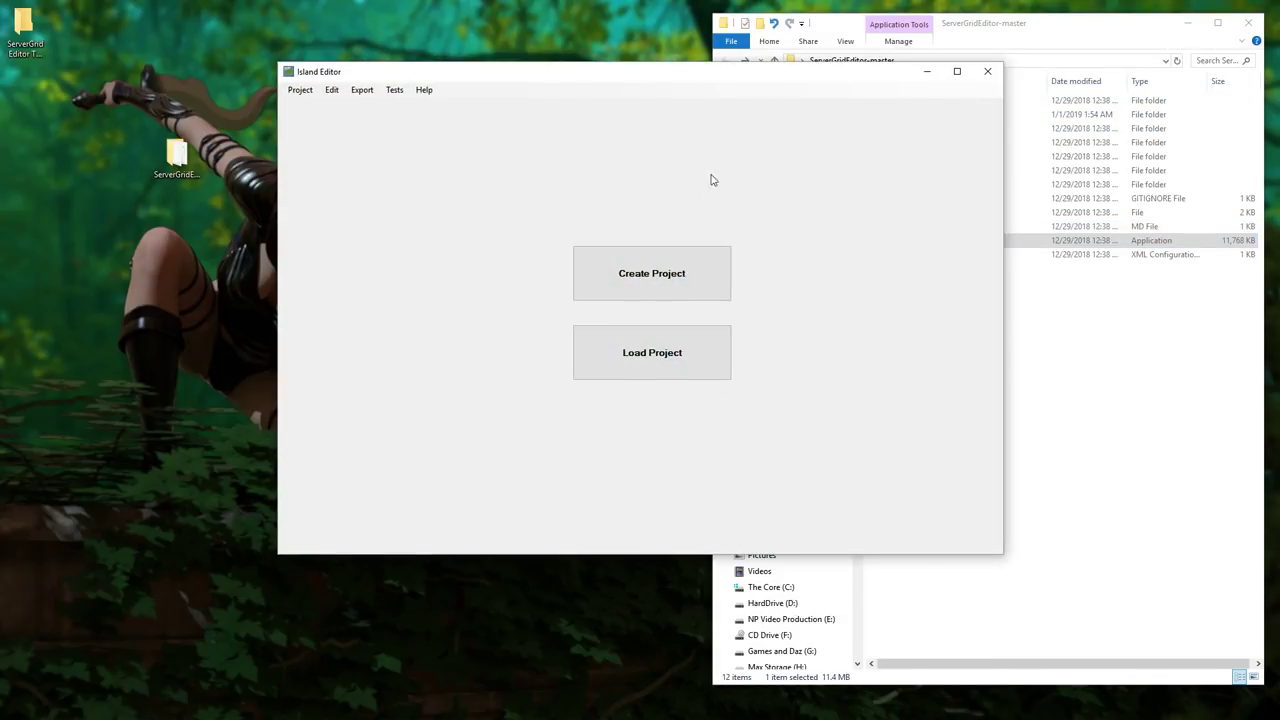
click(668, 354)
click(589, 115)
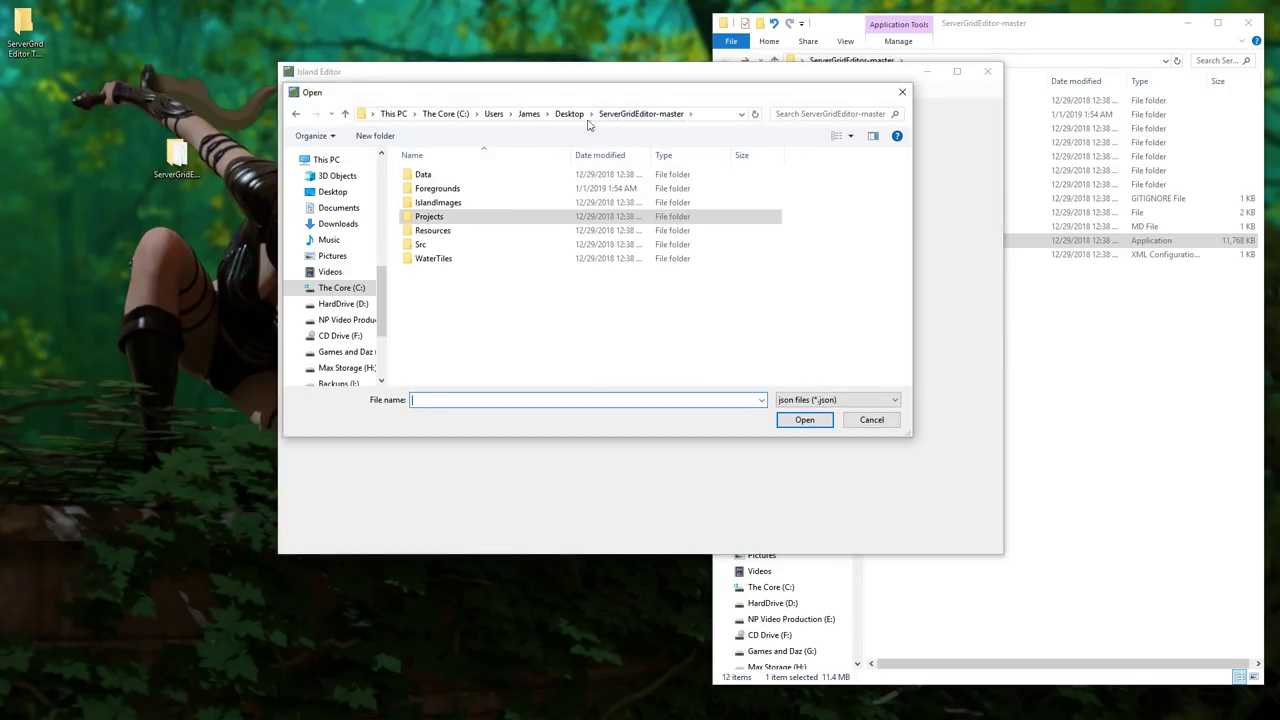
double_click(450, 218)
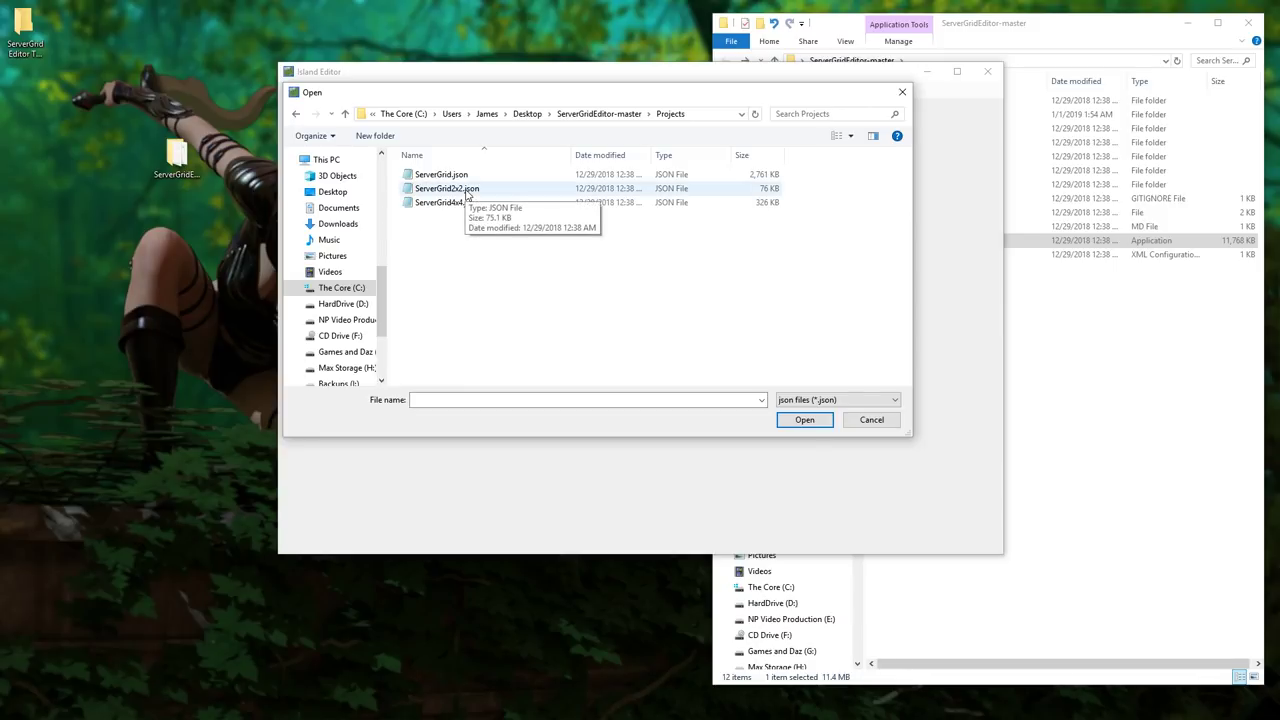
click(466, 190)
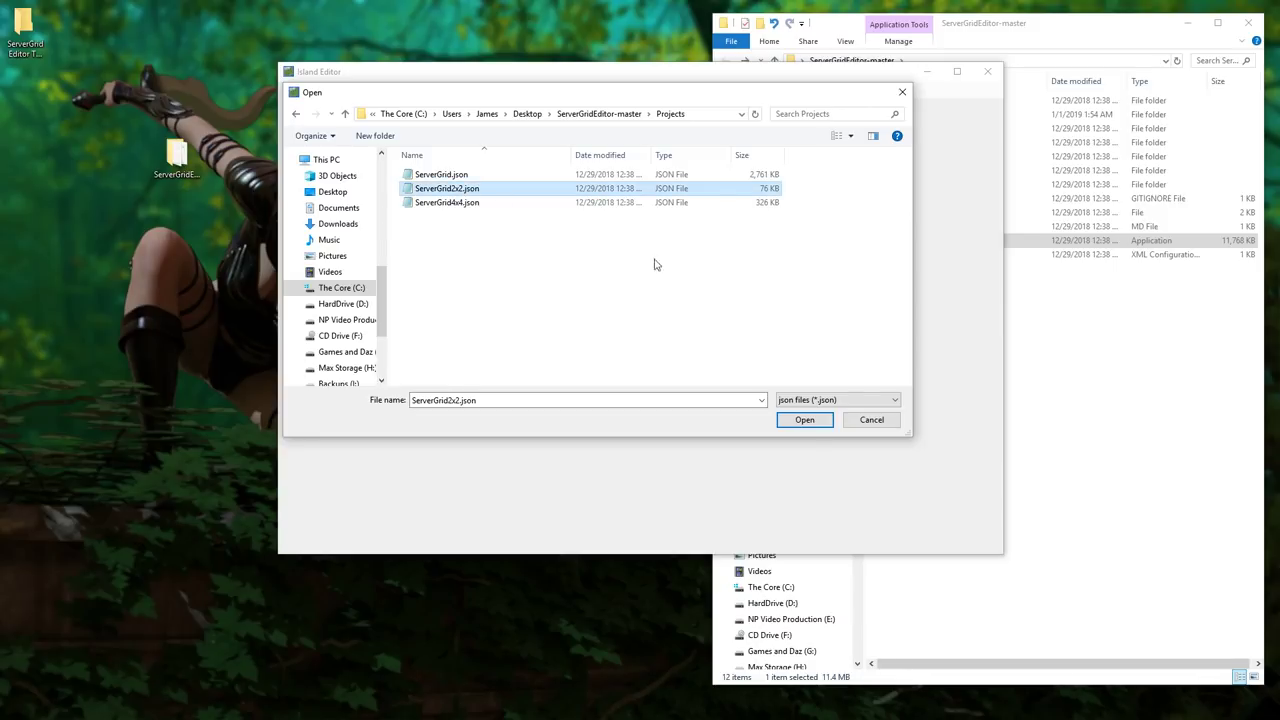
click(778, 419)
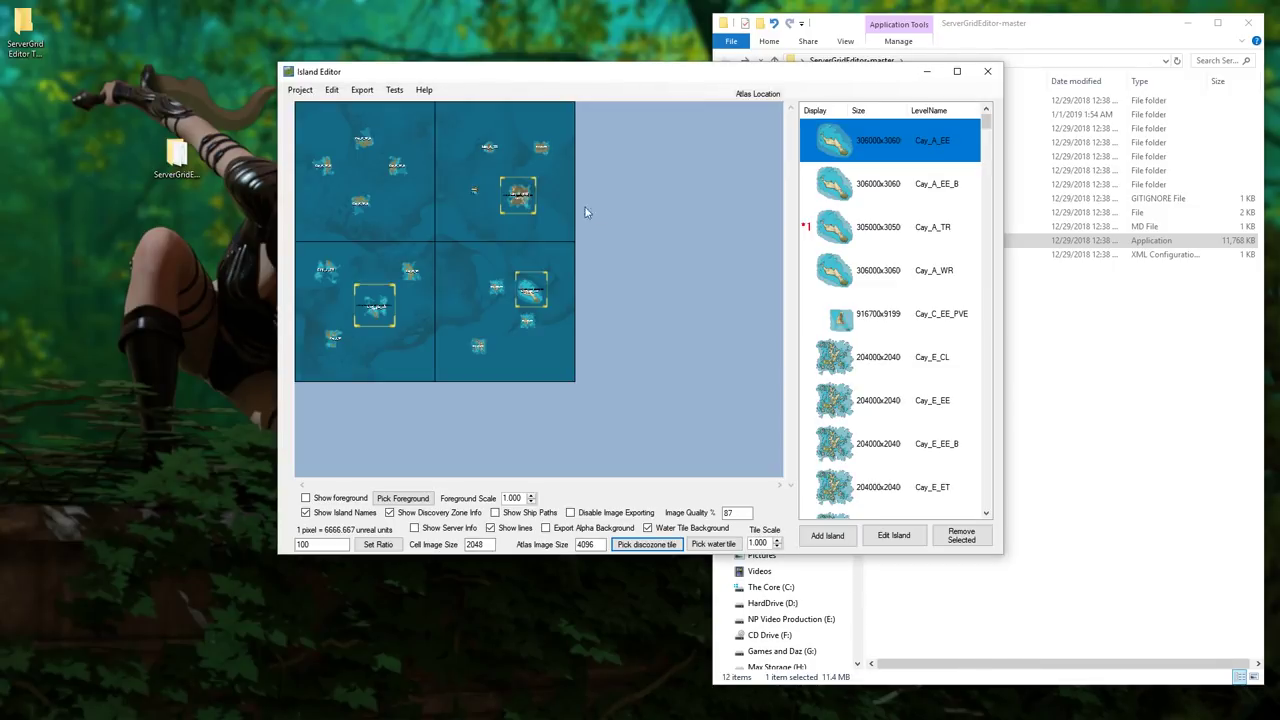
Review the editor's bindings under Help > Controls, then dismiss the list with OK.
scroll(452, 228, up, 2)
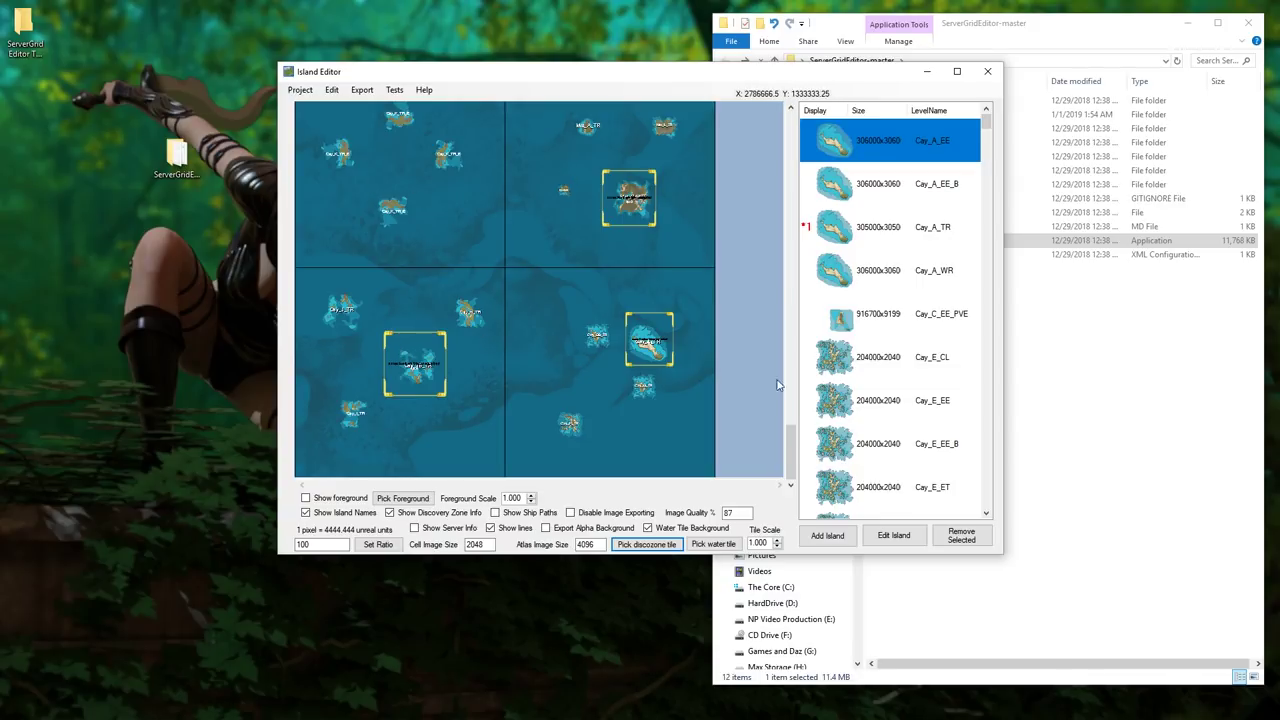
scroll(794, 430, up, 1)
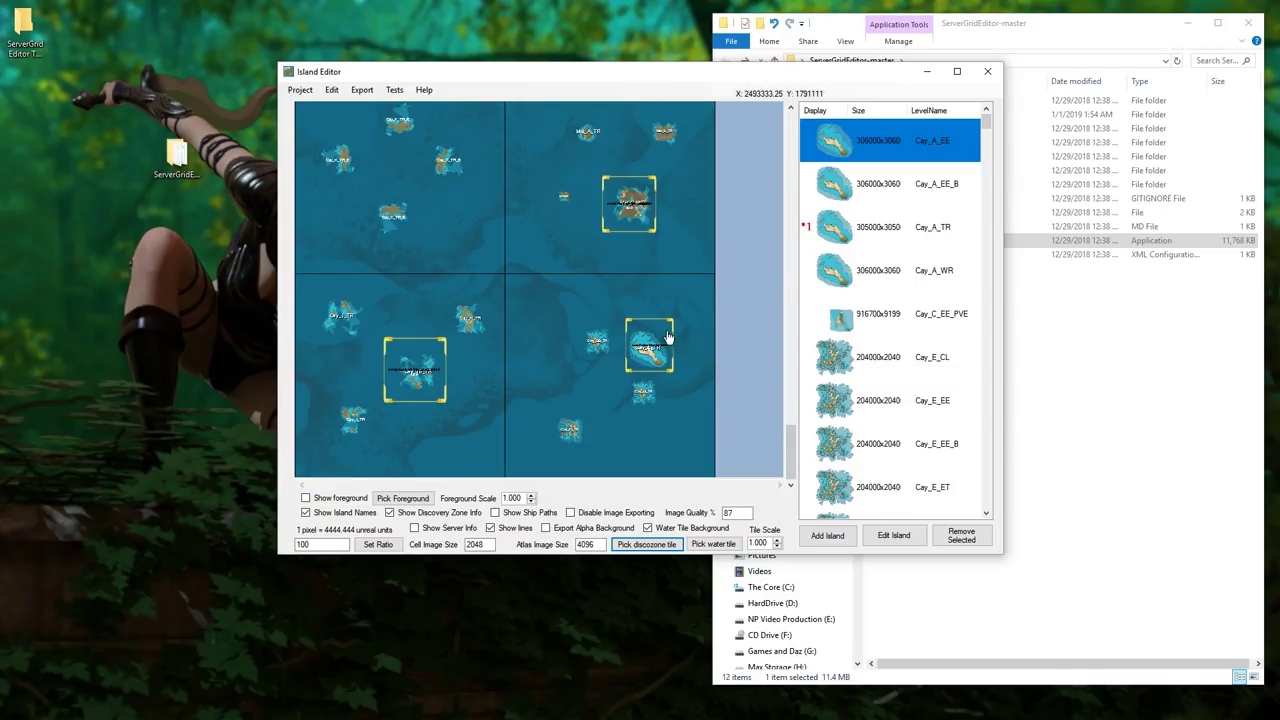
click(424, 90)
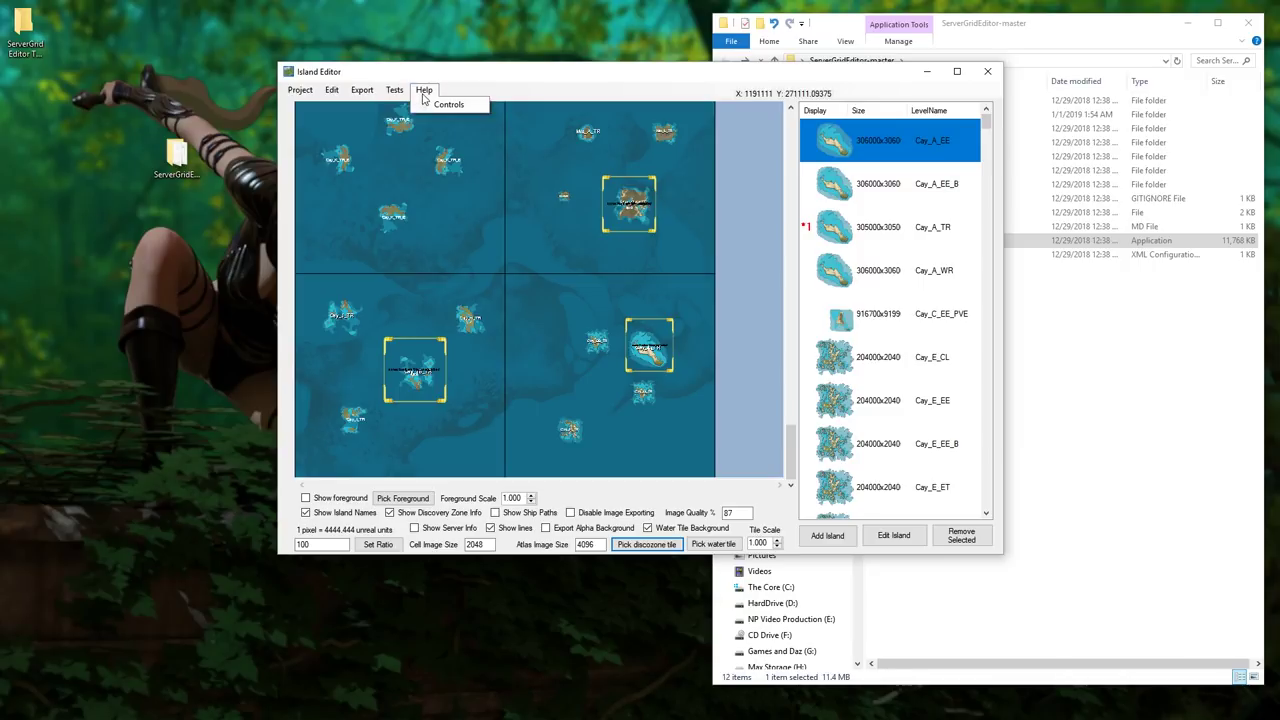
click(446, 105)
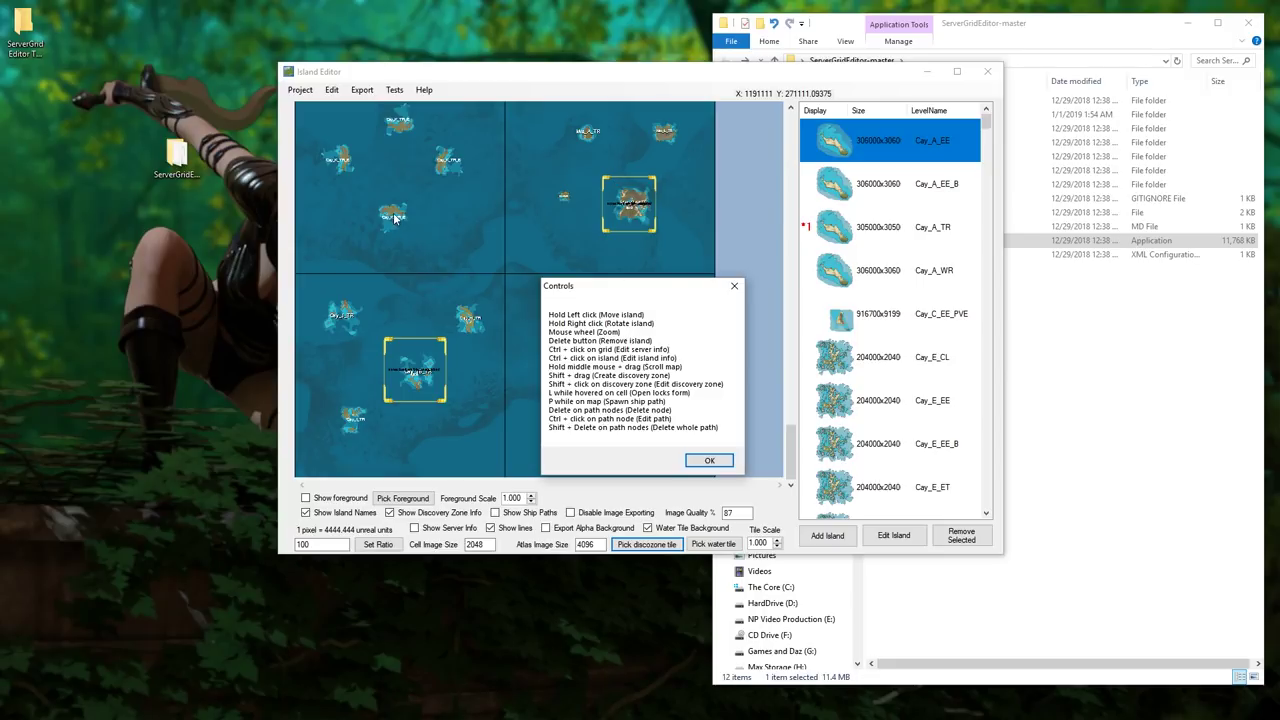
click(686, 461)
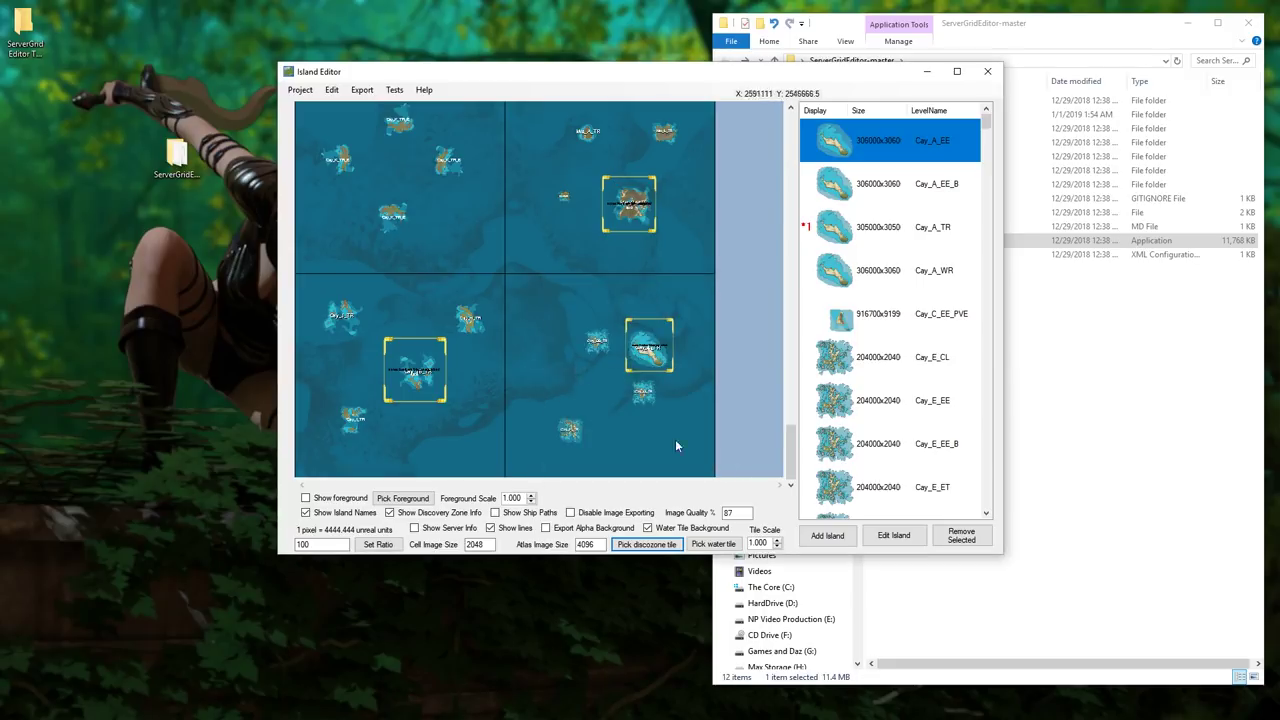
Open the Edit Server (0,0) dialog and close it again without changes.
double_click(394, 181)
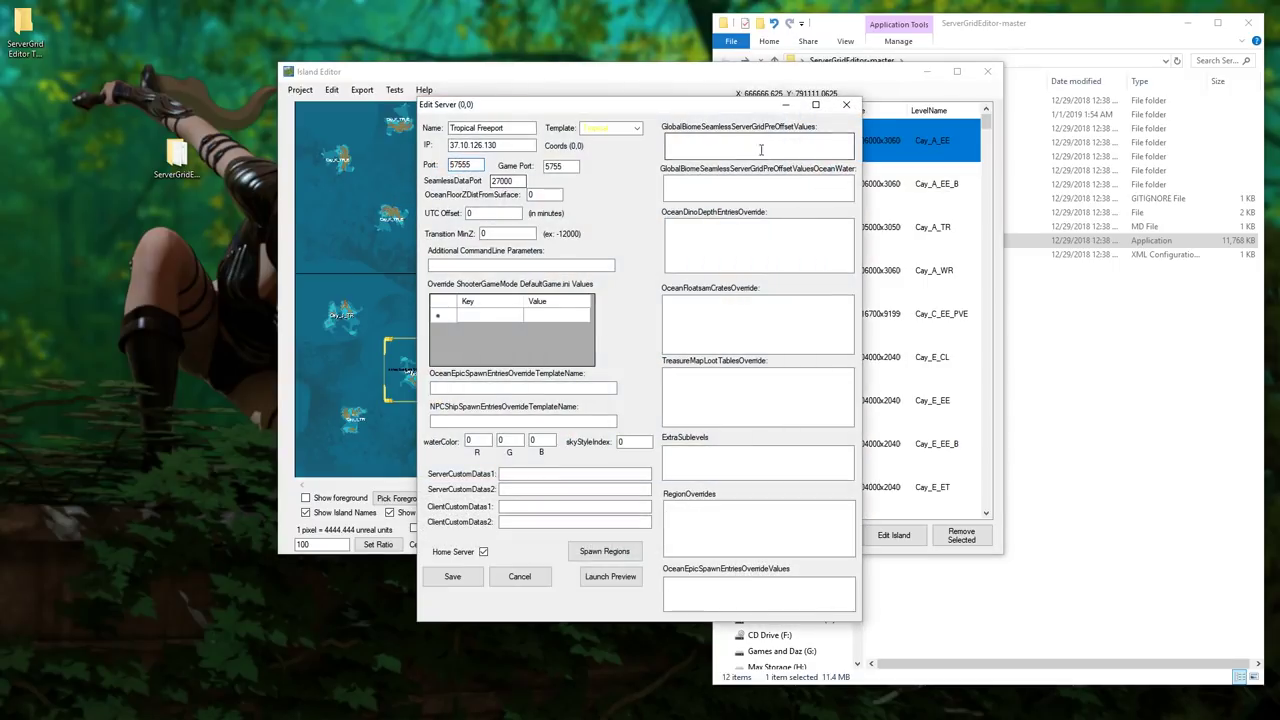
click(846, 104)
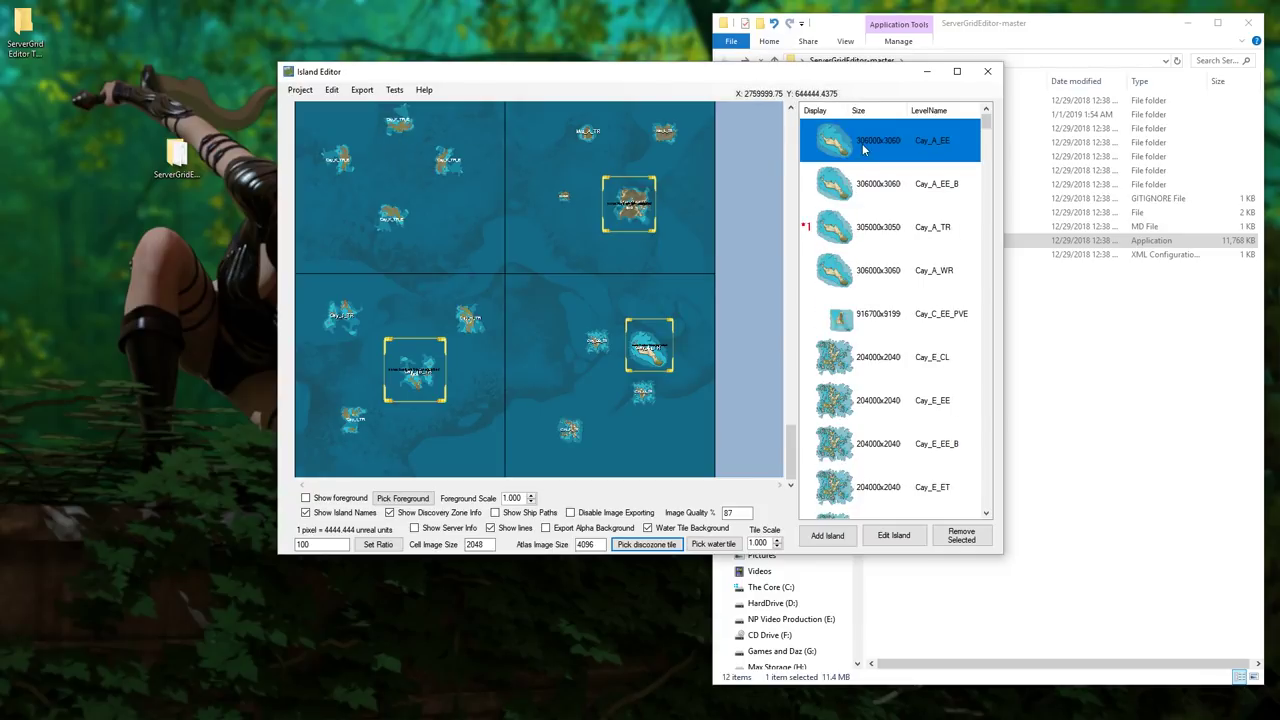
Browse the island list, selecting Cay_C_EE_PVE, Cay_G_EE and then Cay_H_EE.
scroll(876, 200, down, 1)
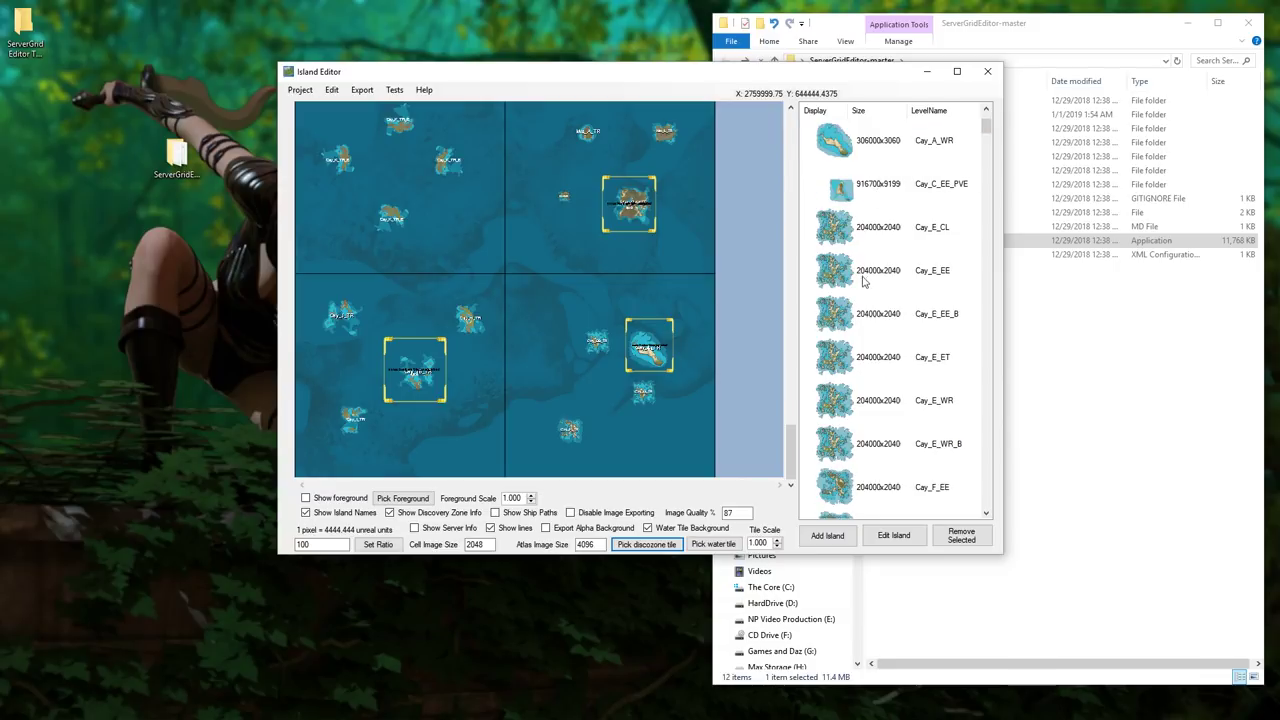
click(879, 192)
scroll(875, 196, down, 3)
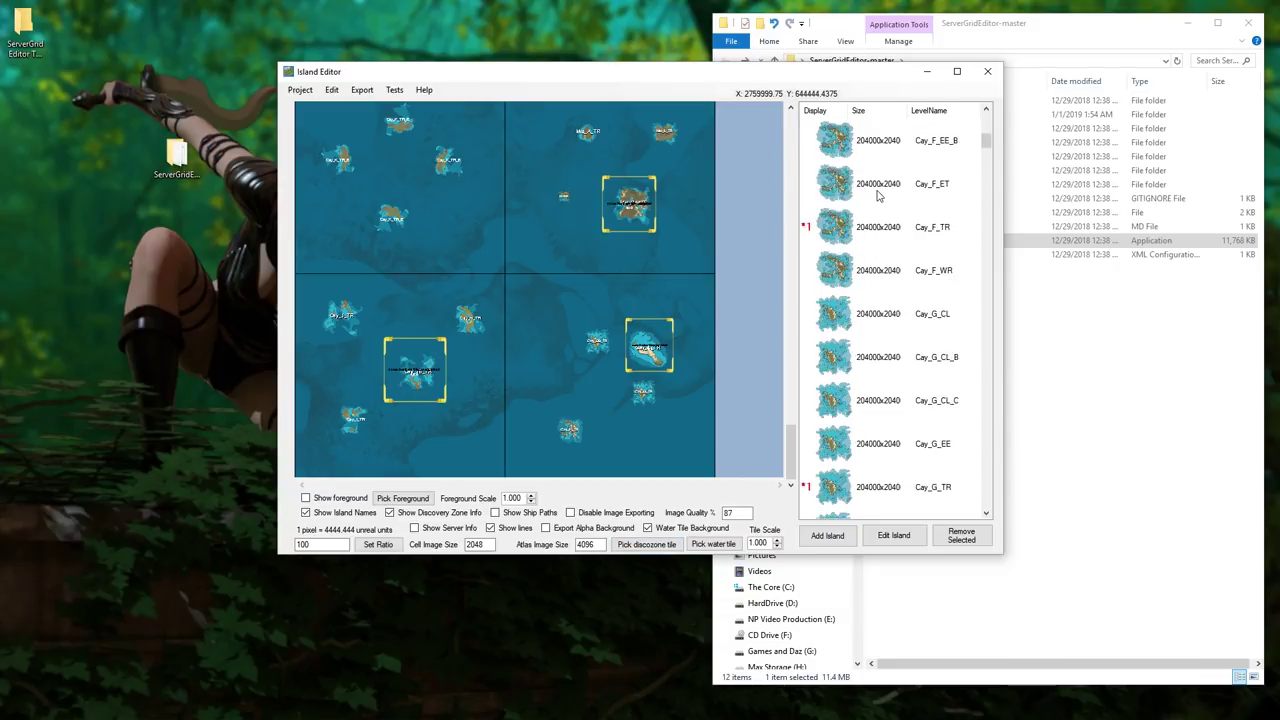
scroll(874, 199, down, 1)
click(879, 190)
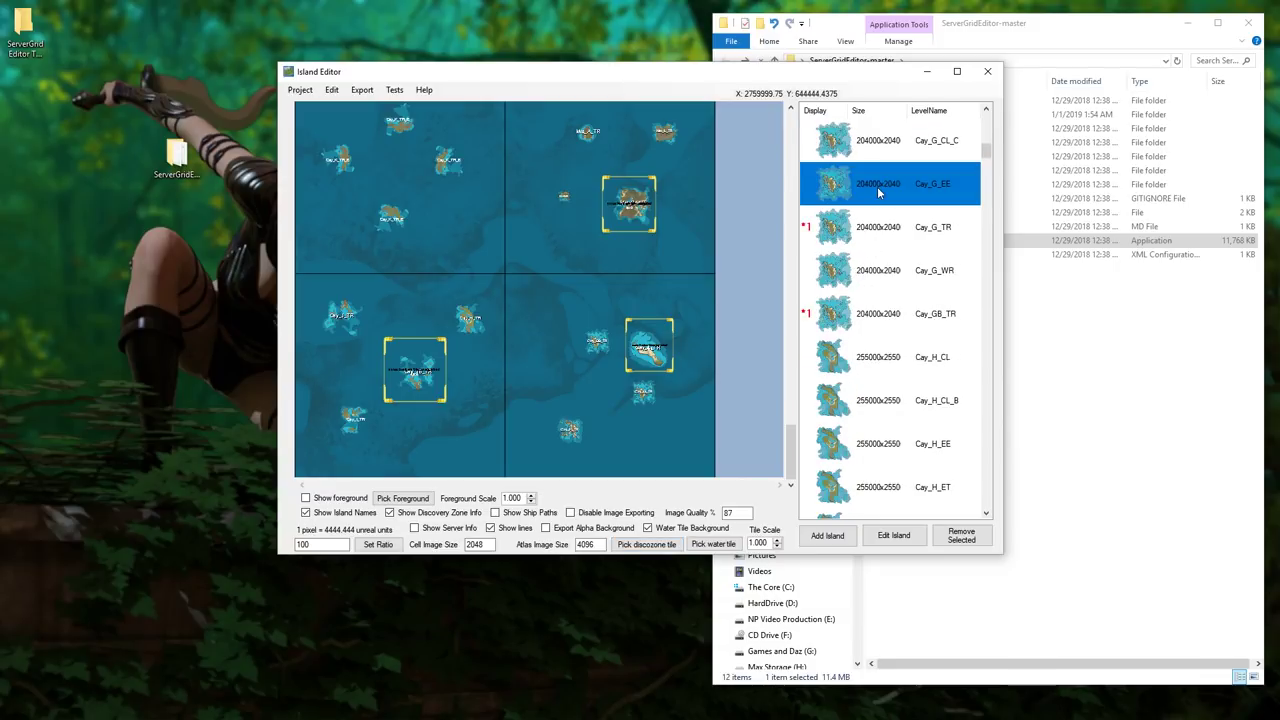
scroll(885, 198, down, 3)
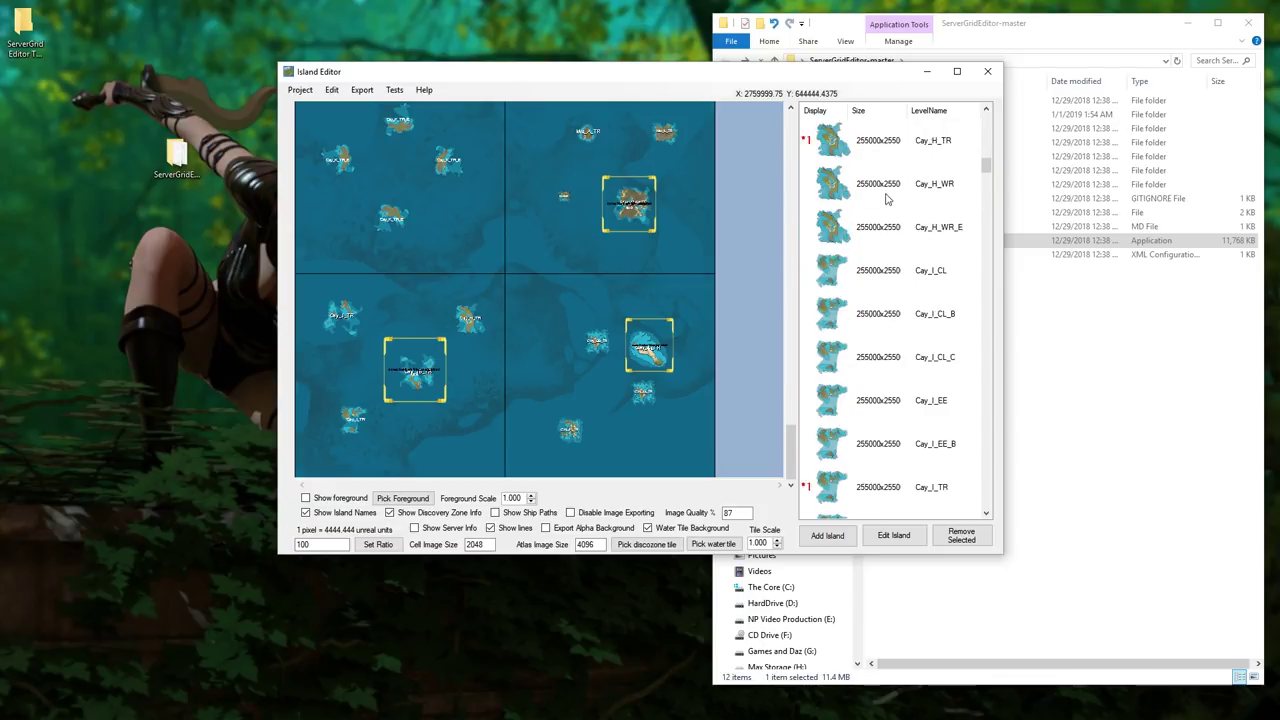
scroll(883, 201, up, 1)
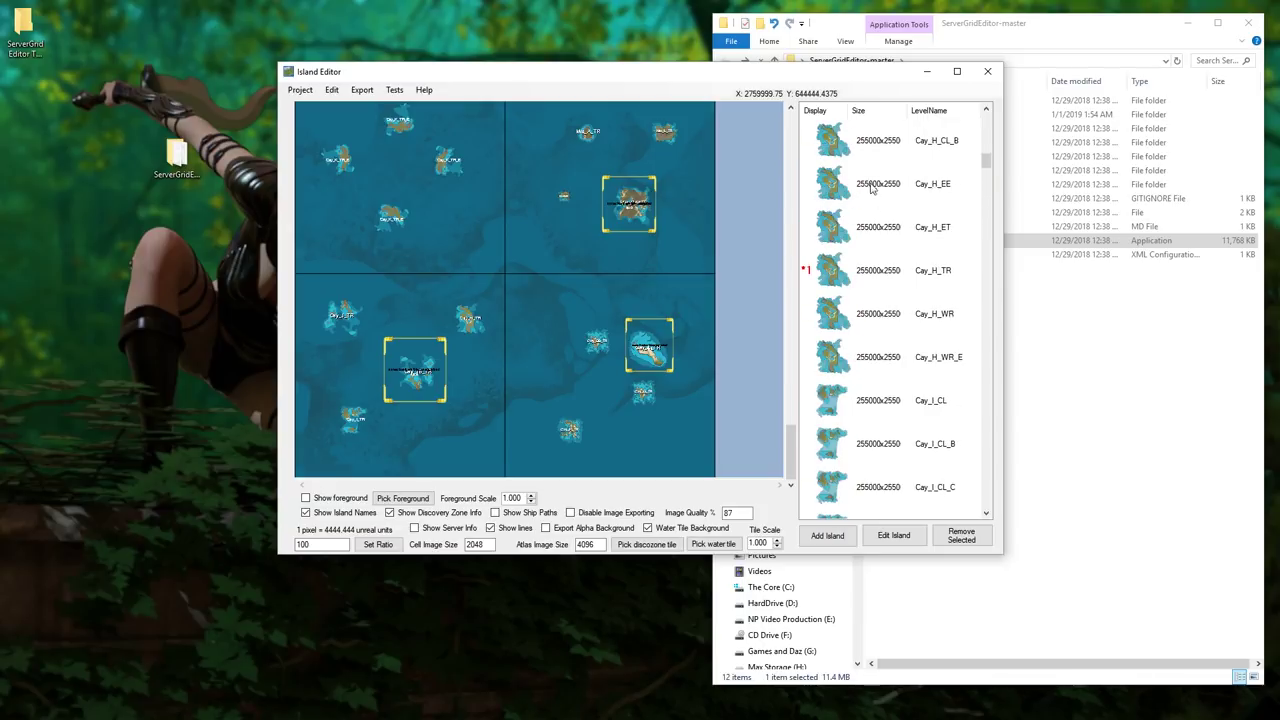
click(880, 186)
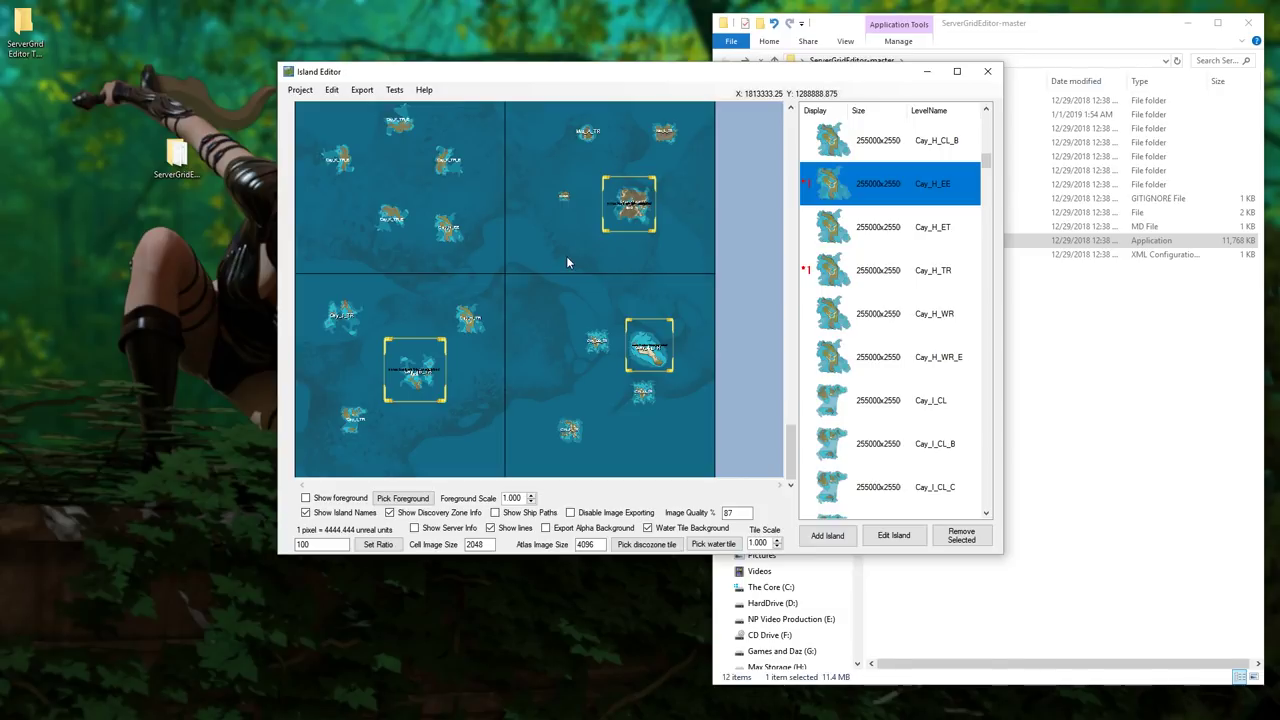
Move Cay_H_EE higher and place Cay_N_EE and Cay_N_ET in the top-left cell.
scroll(446, 254, up, 5)
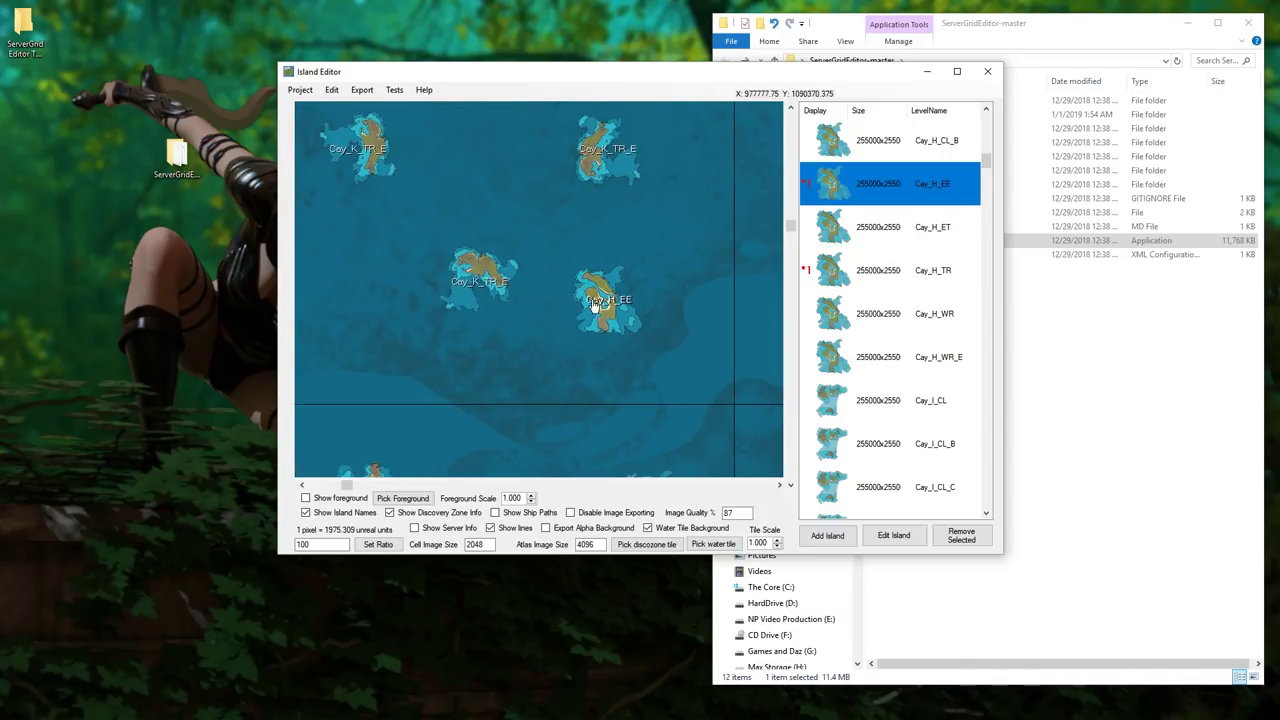
drag(596, 298, 621, 271)
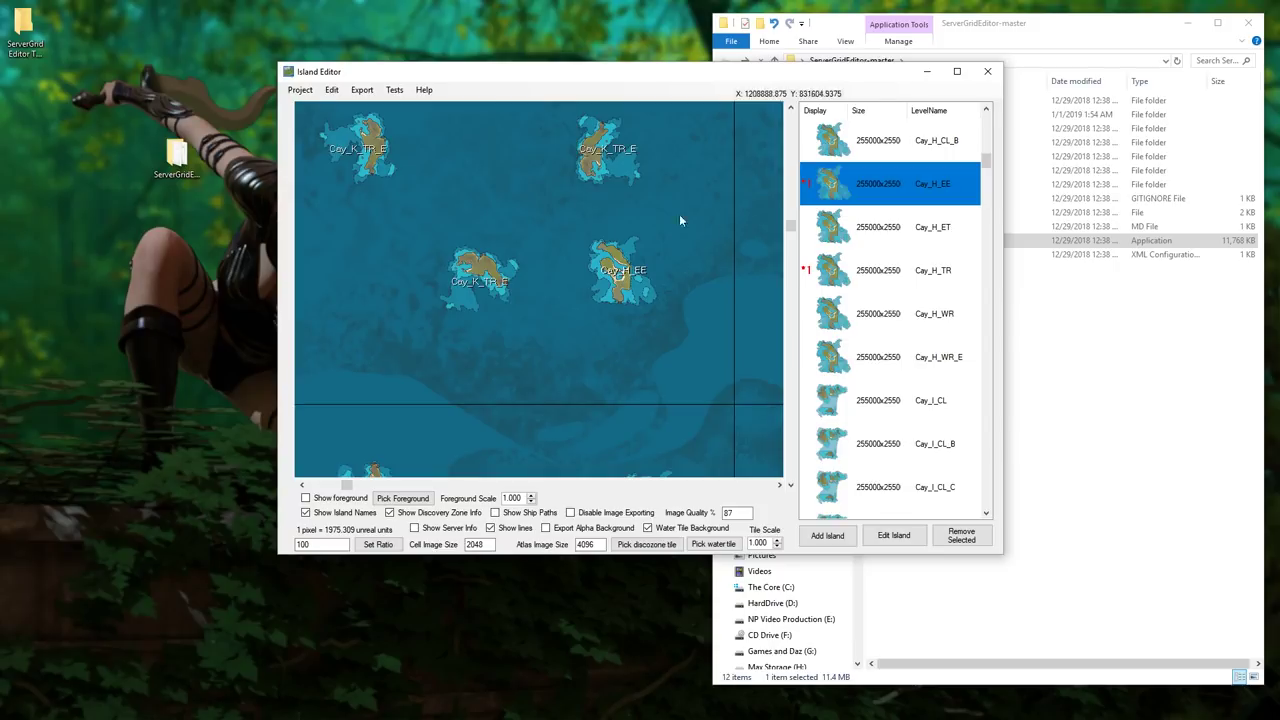
drag(740, 235, 354, 284)
scroll(814, 229, down, 8)
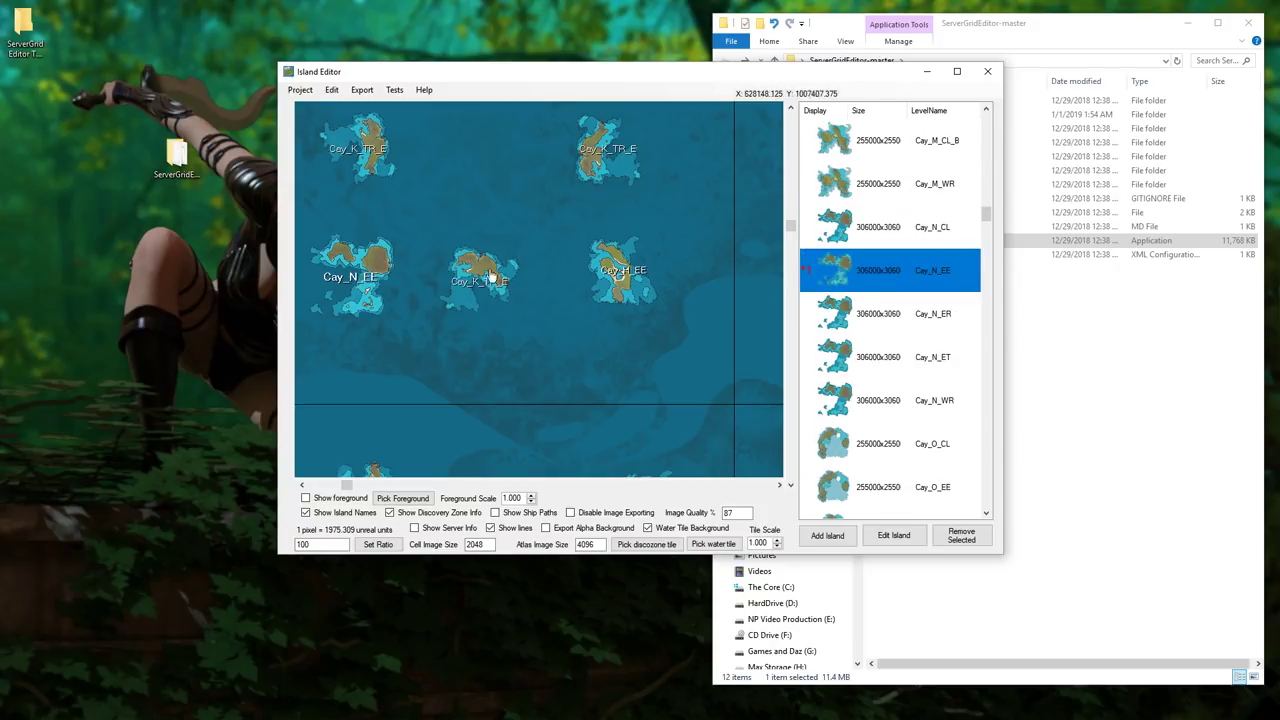
drag(893, 364, 490, 226)
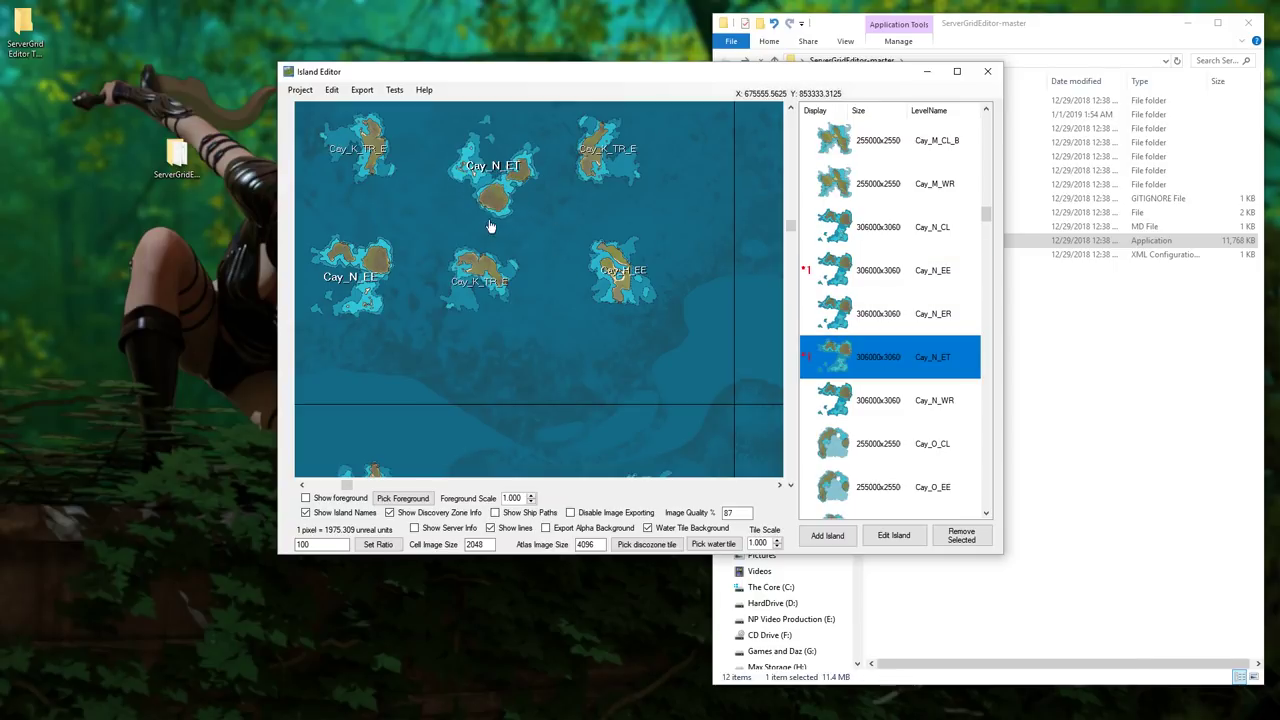
scroll(525, 203, down, 4)
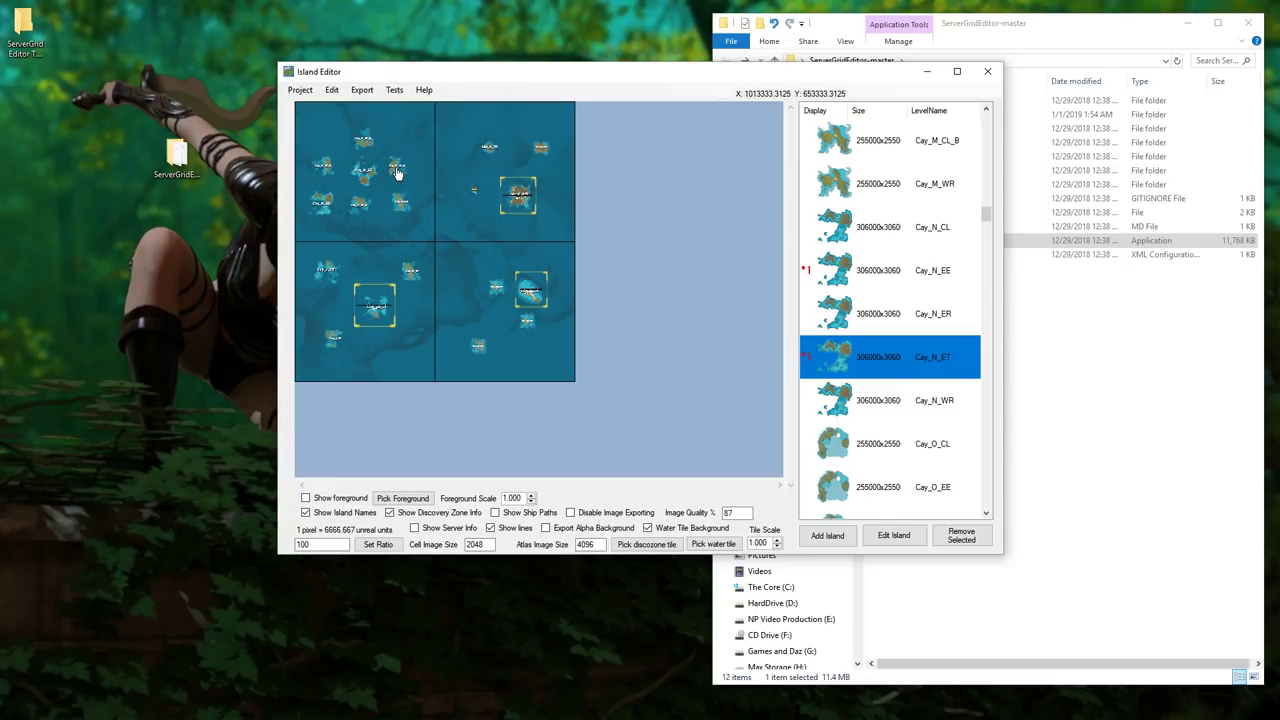
Draw a yellow discovery zone rectangle around Cay_N_ET in the top-left grid cell.
scroll(410, 155, up, 4)
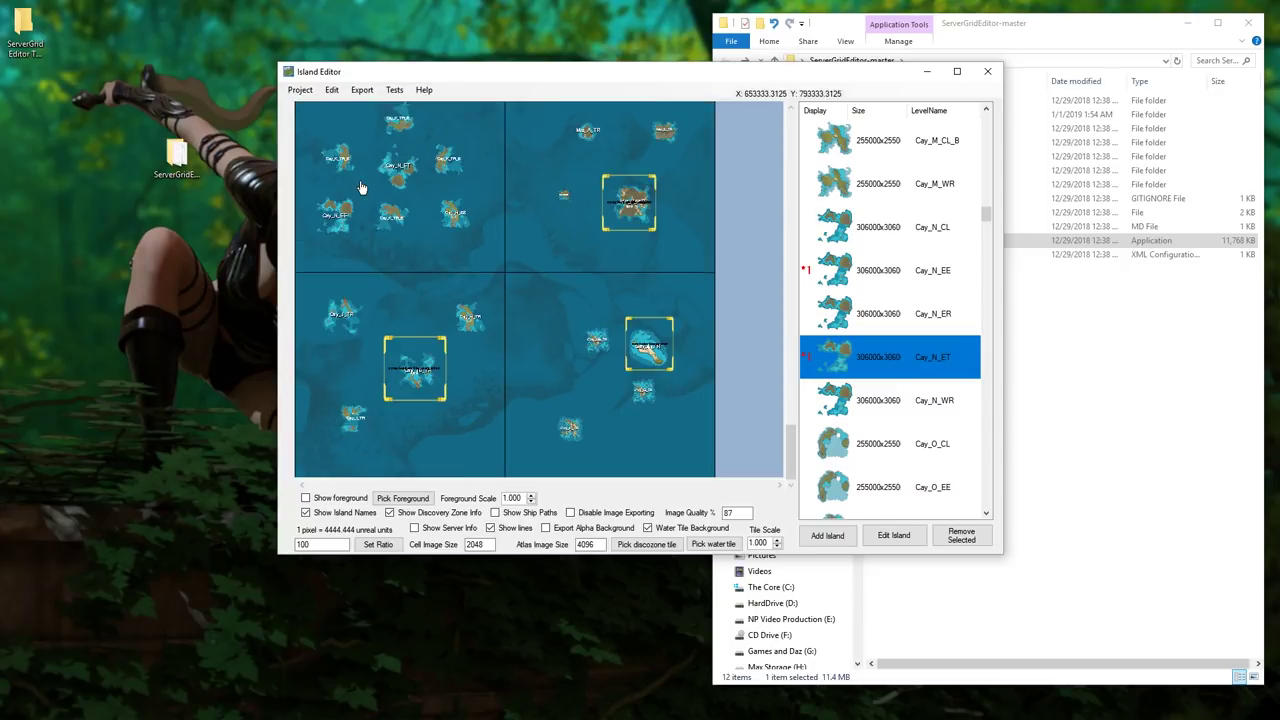
drag(392, 212, 471, 287)
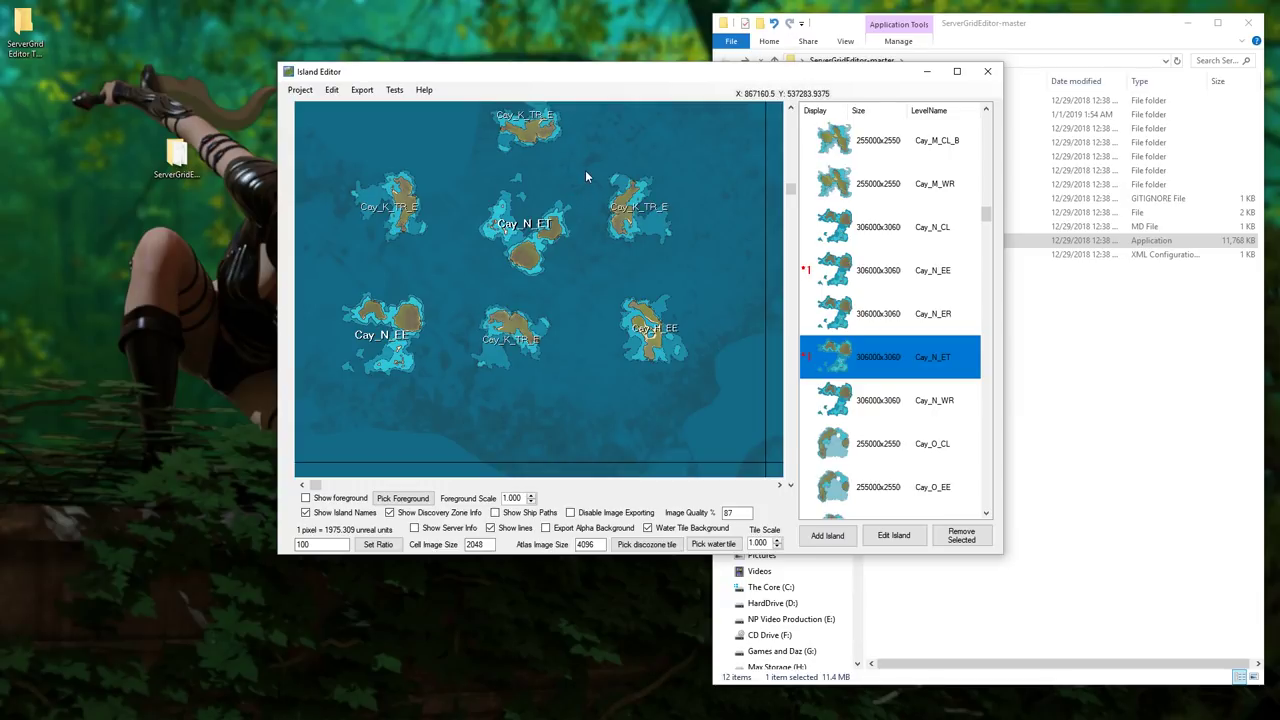
drag(585, 171, 470, 282)
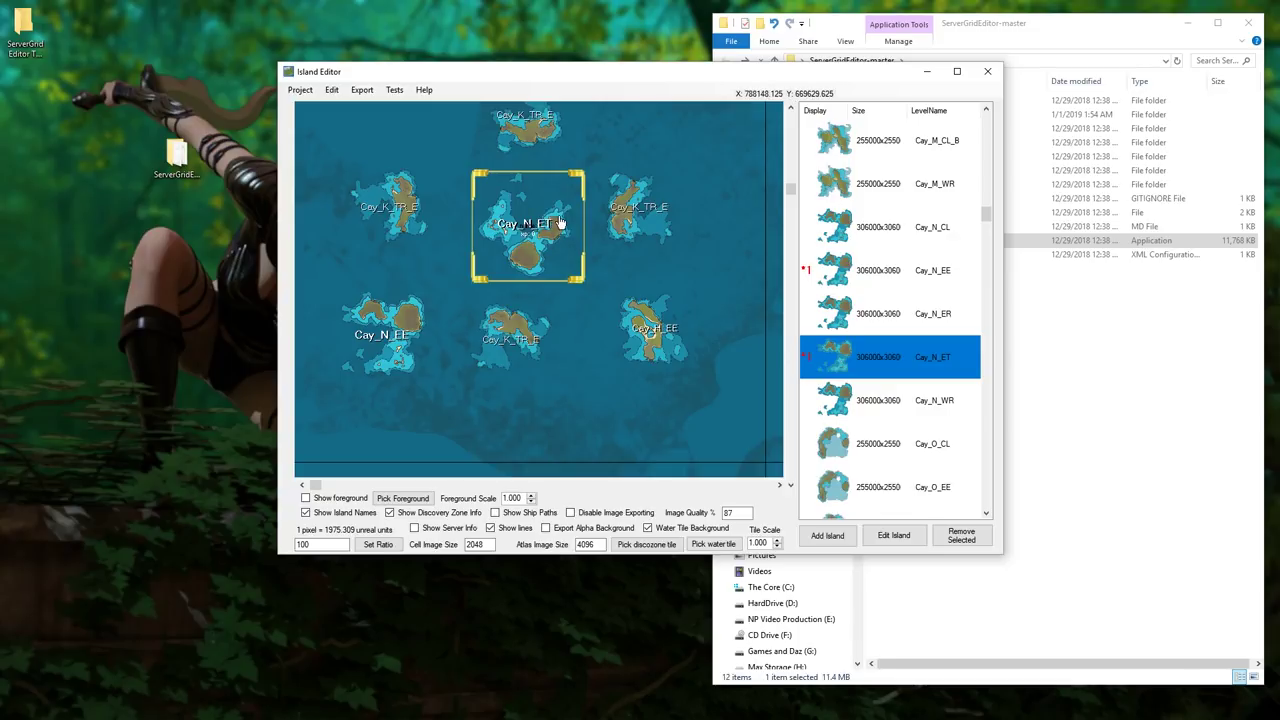
scroll(566, 230, down, 3)
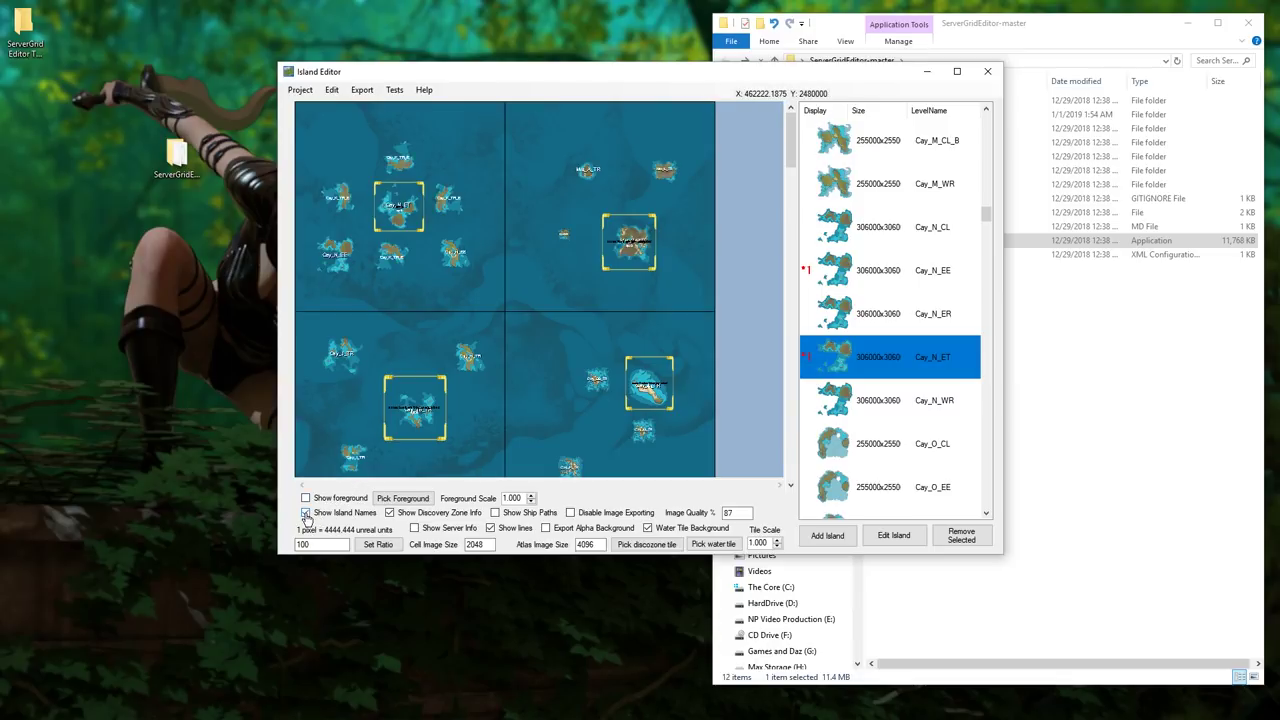
Hide discovery zone boxes, toggle Show lines off and on, and enable Show Server Info.
click(389, 515)
click(490, 529)
click(490, 529)
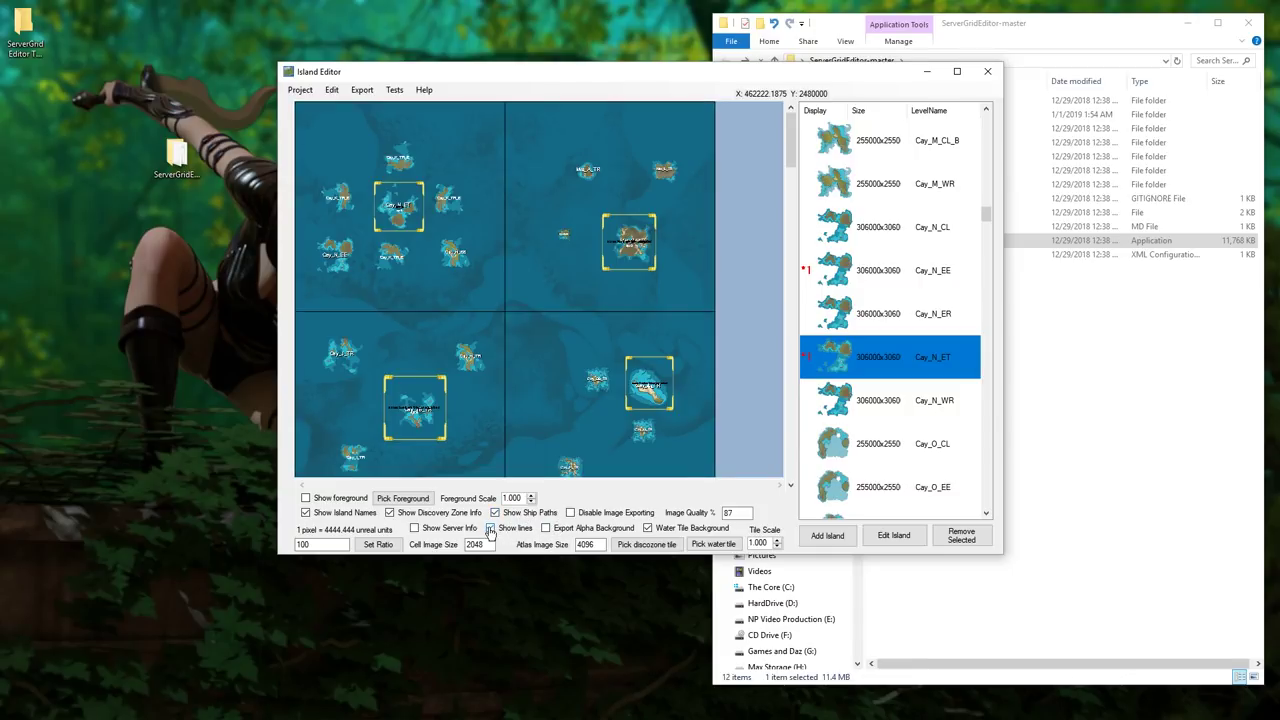
click(420, 530)
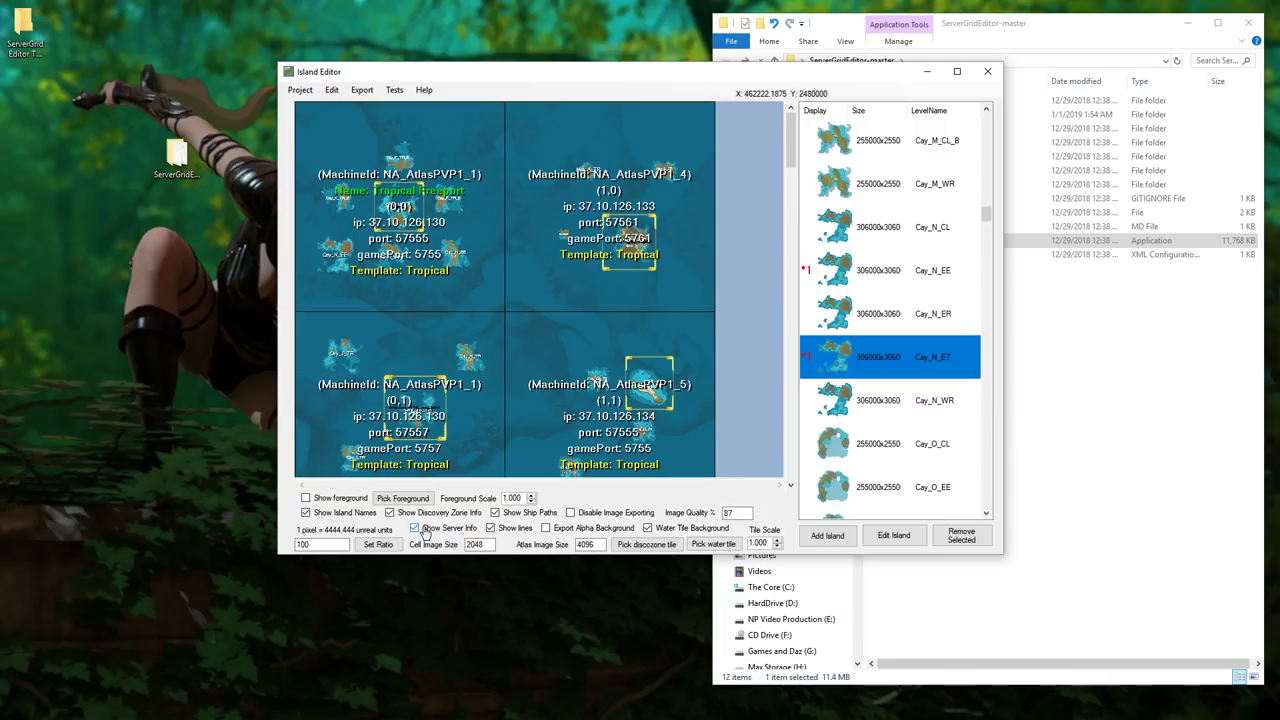
Rename server cell (0,0) to Freeport, set its template to Polar, and save.
double_click(457, 126)
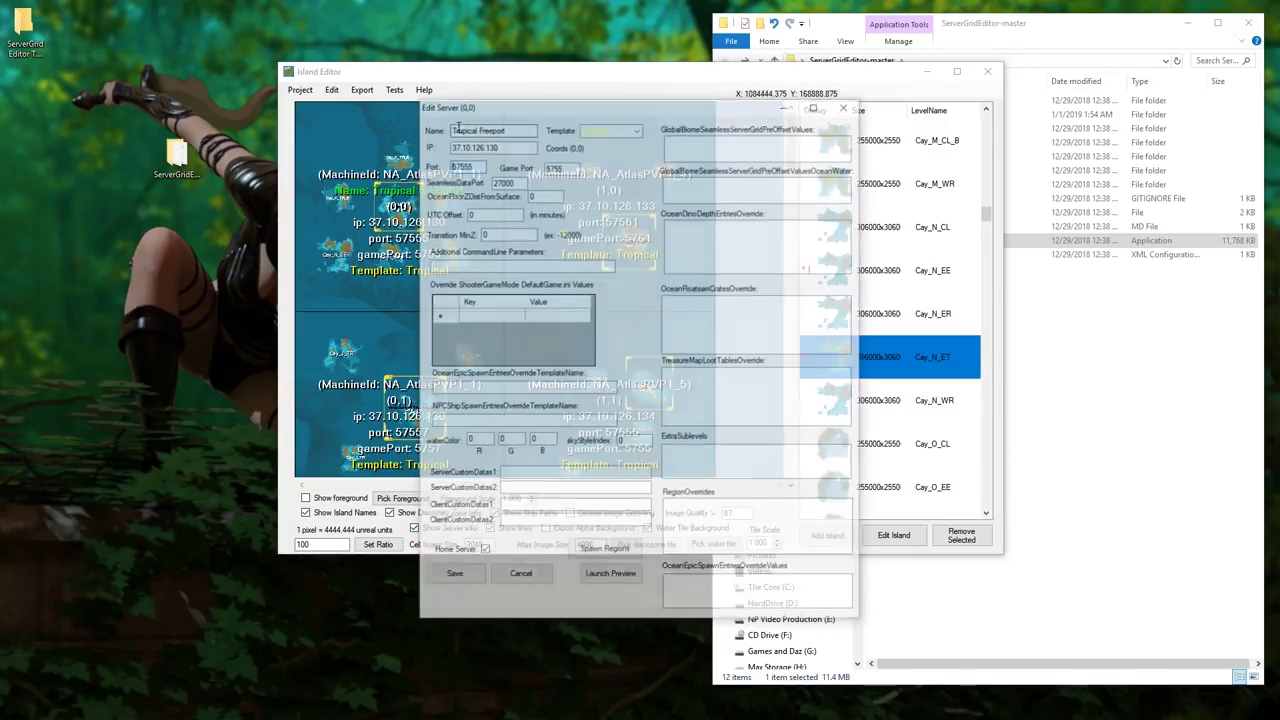
drag(553, 104, 463, 124)
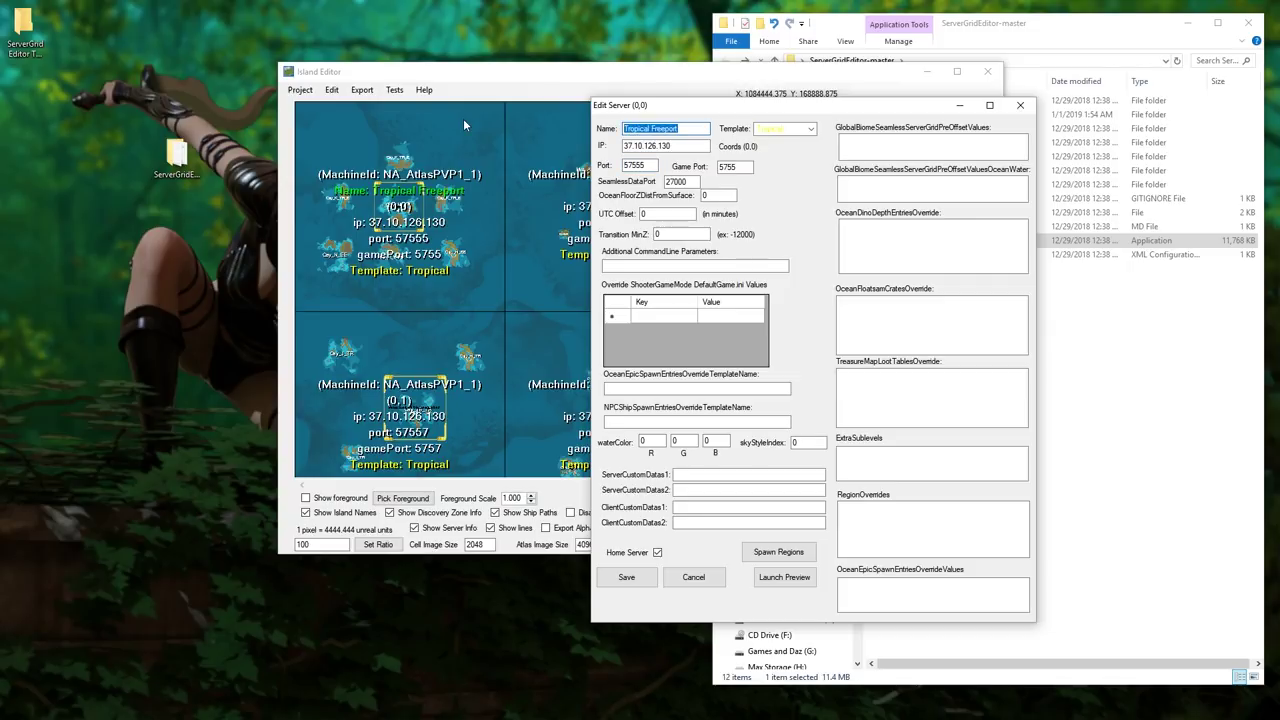
text(Freepo)
click(770, 131)
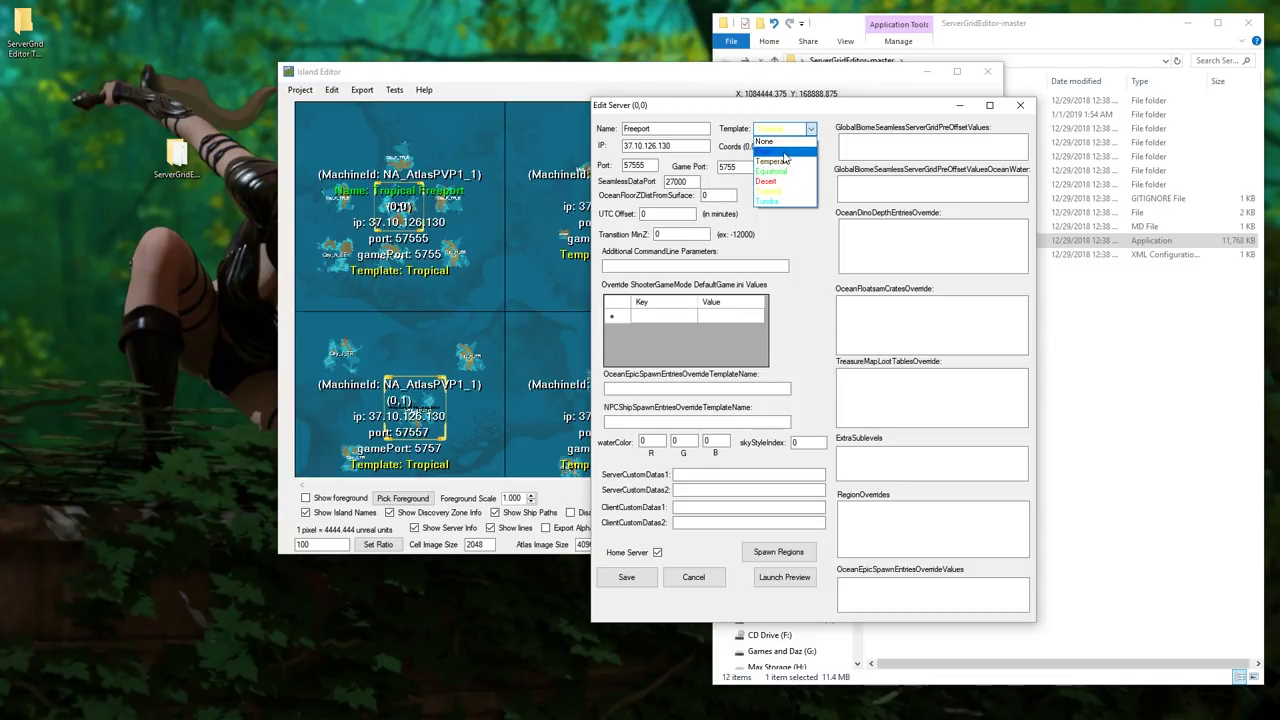
click(785, 155)
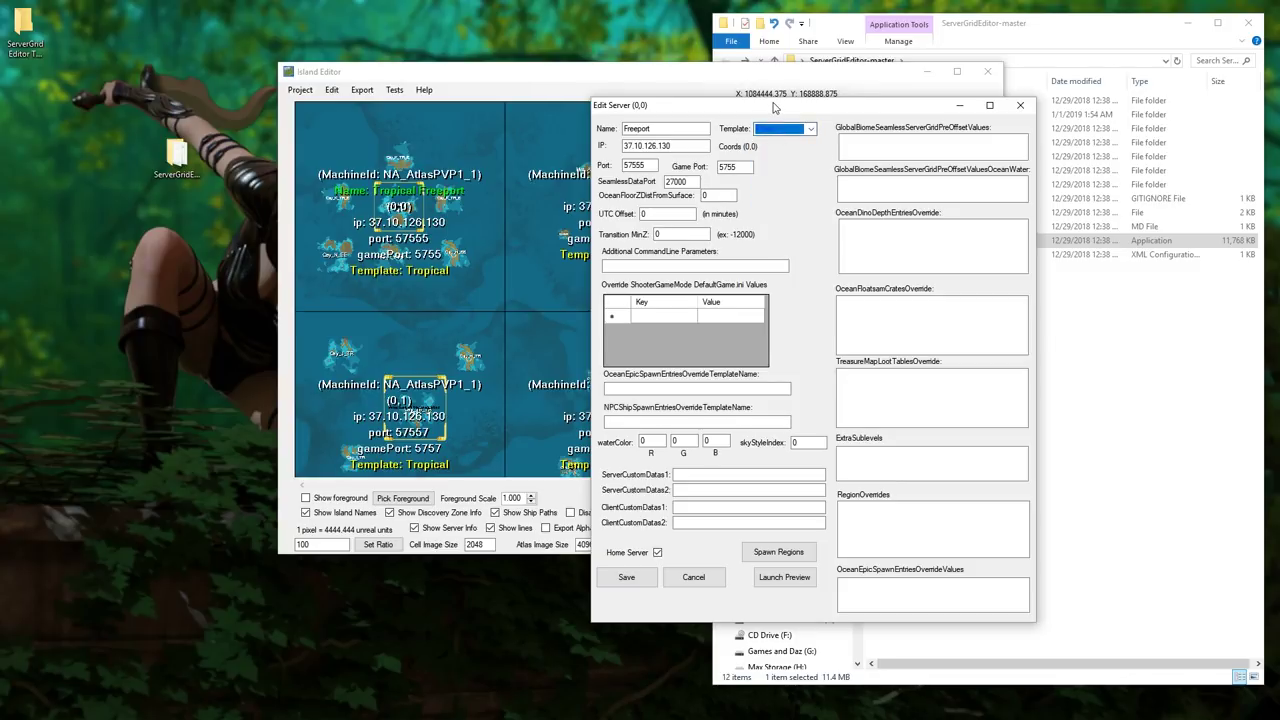
drag(776, 106, 785, 86)
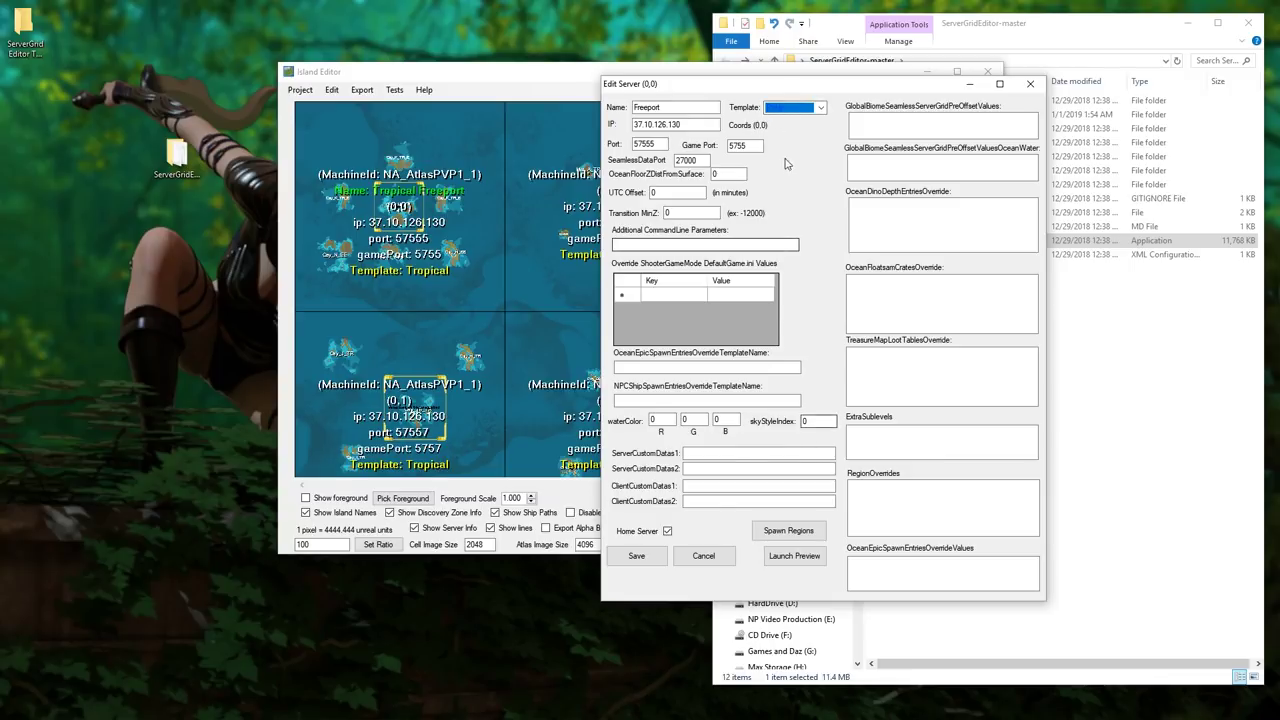
click(636, 556)
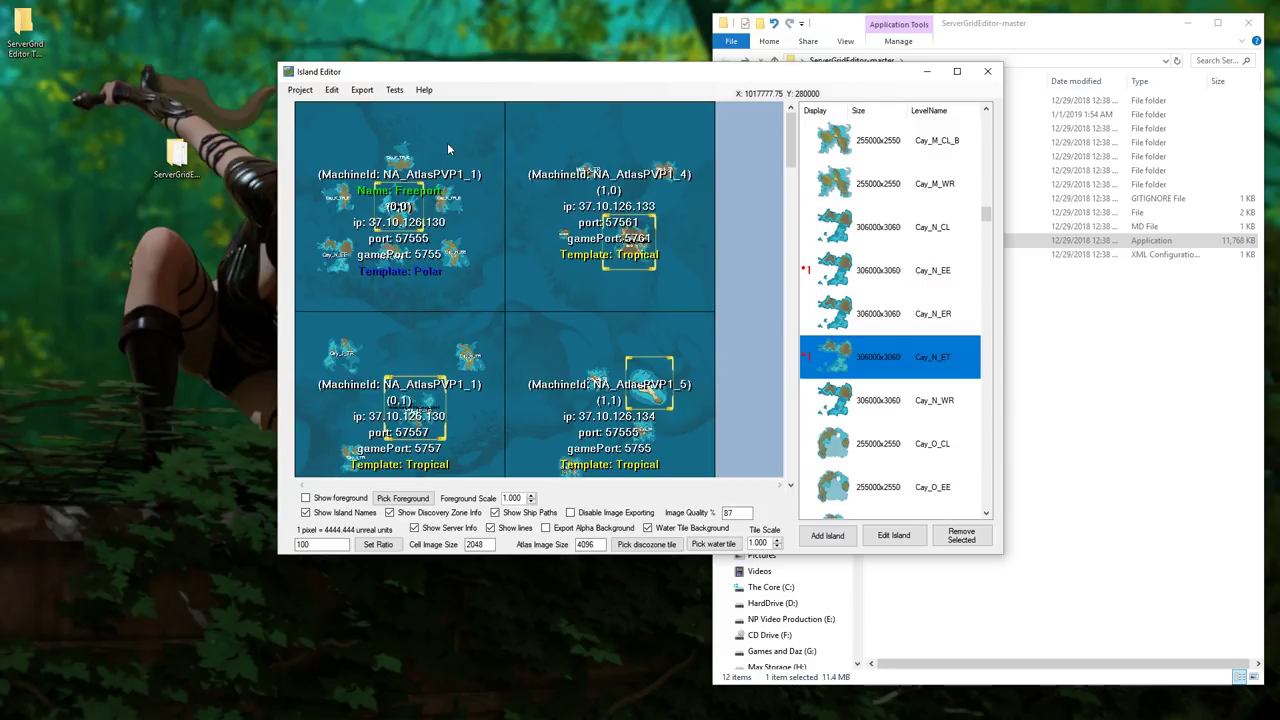
Drag the ship path's start, waypoint and end nodes around Cay_K_TR_E in cell (0,0).
scroll(444, 148, down, 2)
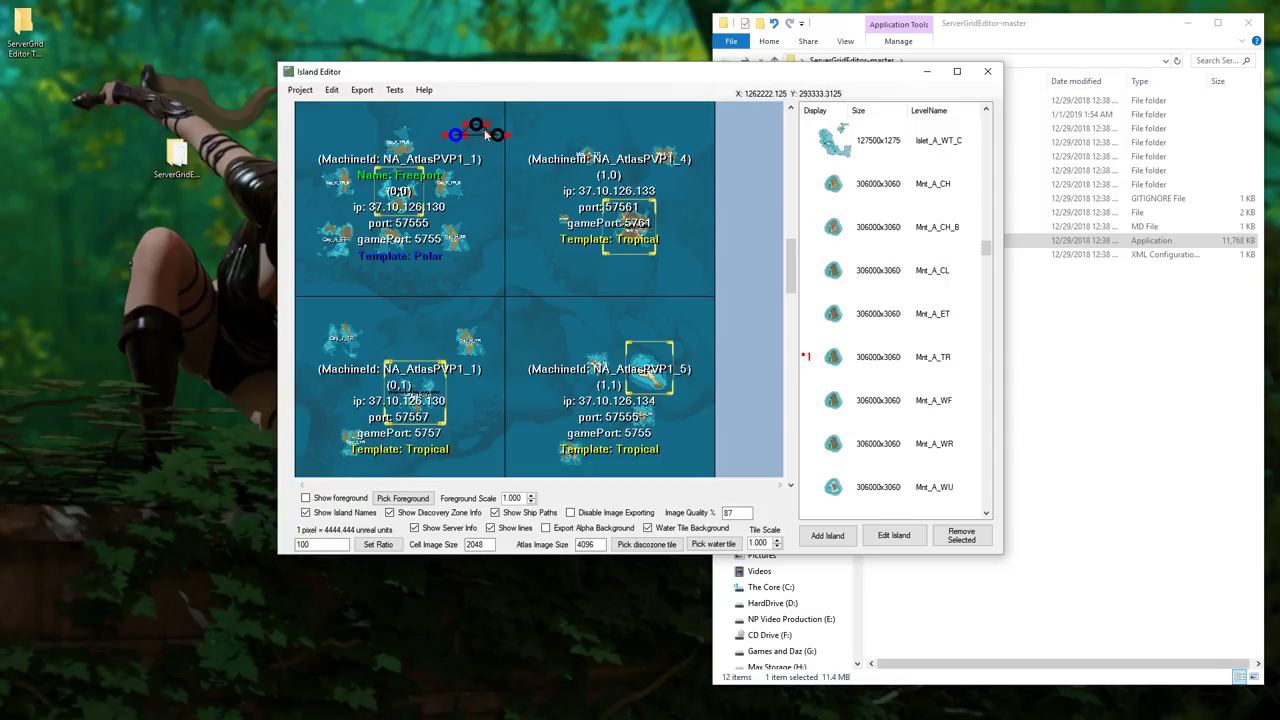
drag(455, 137, 330, 128)
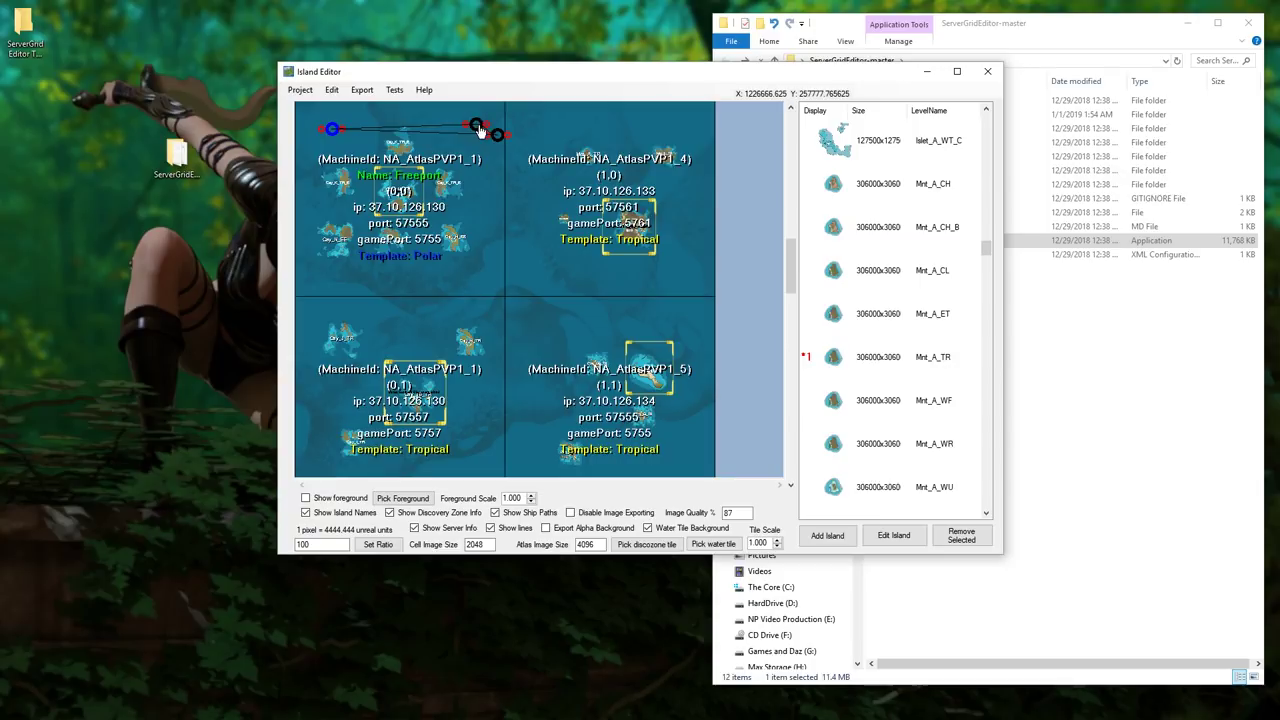
drag(476, 124, 393, 117)
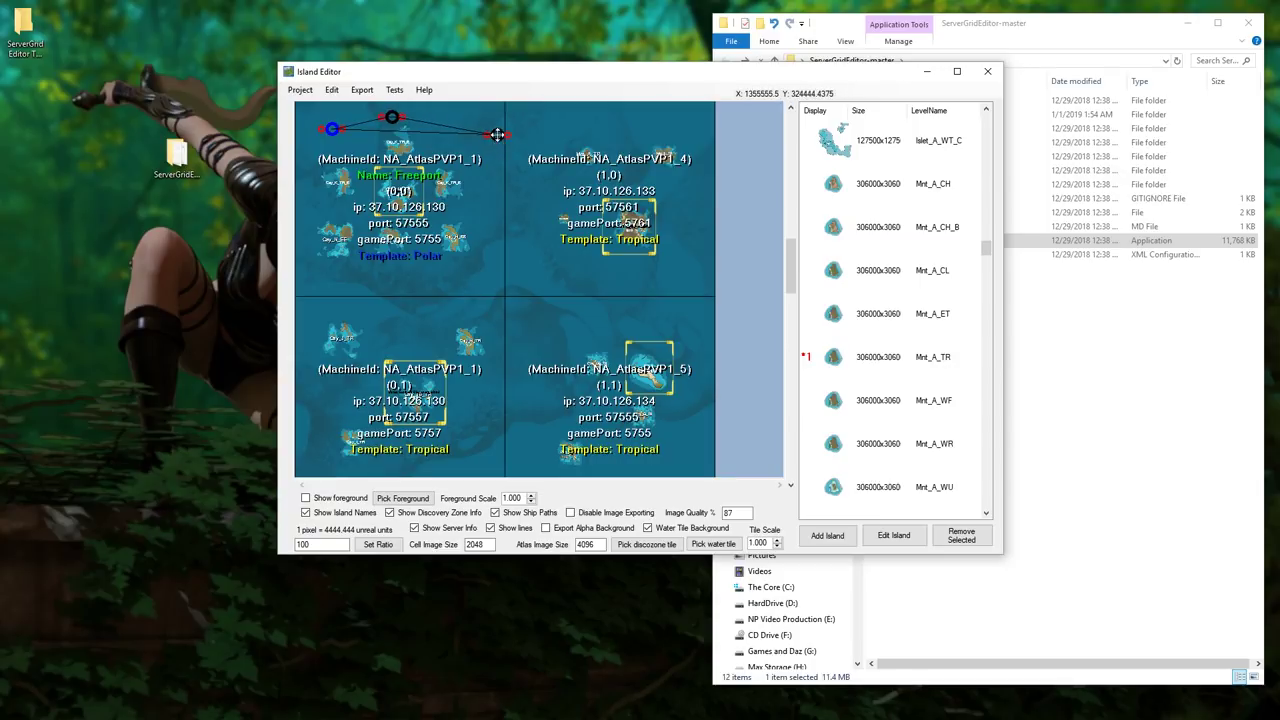
drag(497, 134, 435, 155)
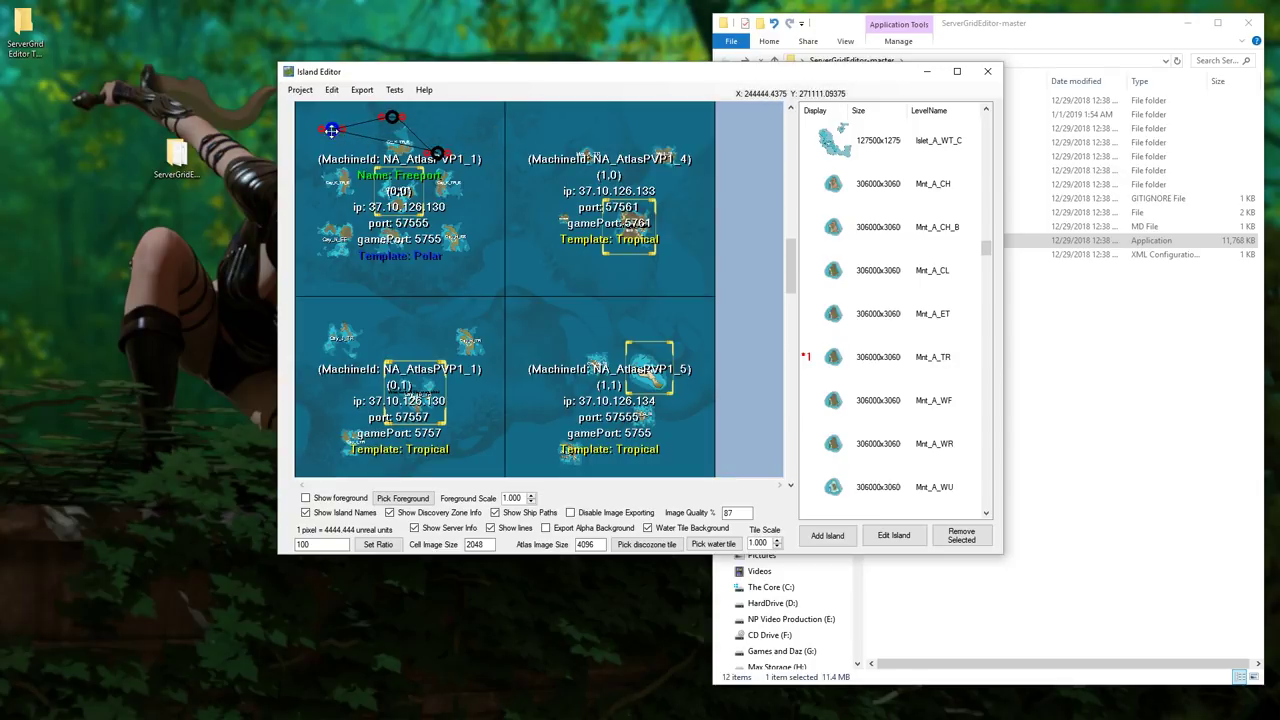
drag(331, 130, 364, 164)
Shape the curve with the right, top and start node handles so it loops the island.
scroll(364, 164, up, 3)
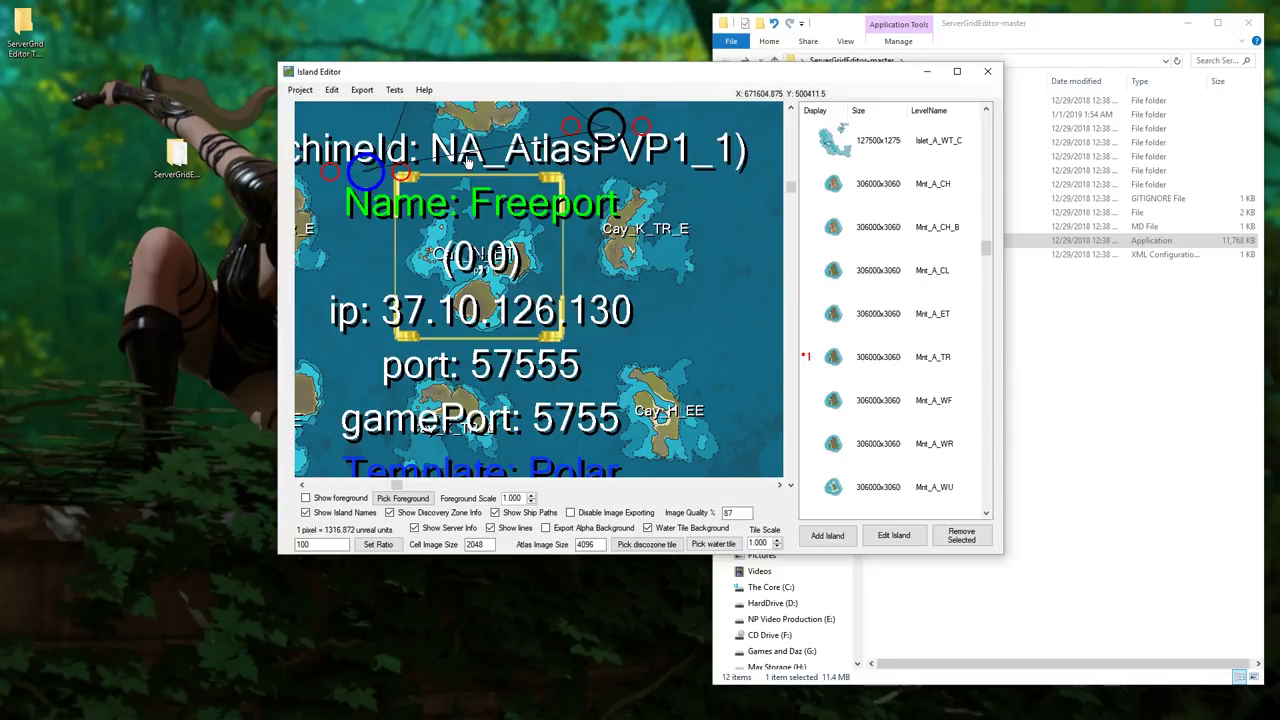
drag(467, 162, 475, 317)
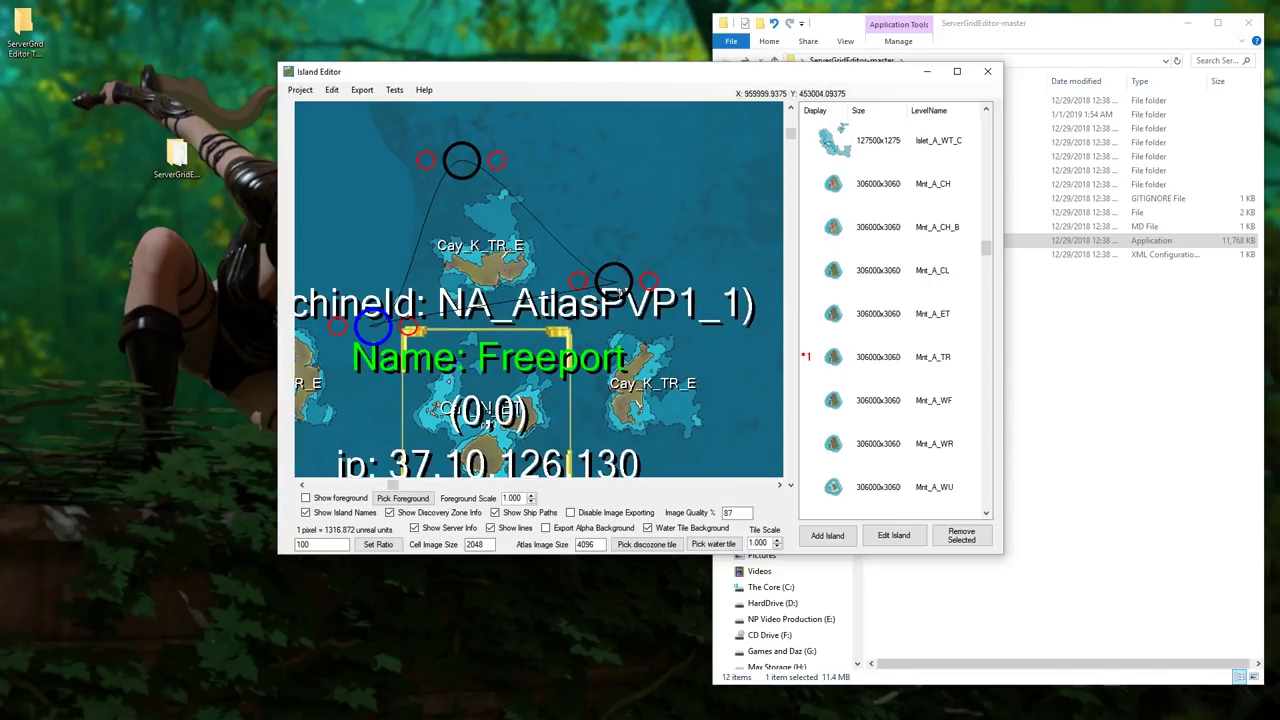
drag(613, 285, 610, 312)
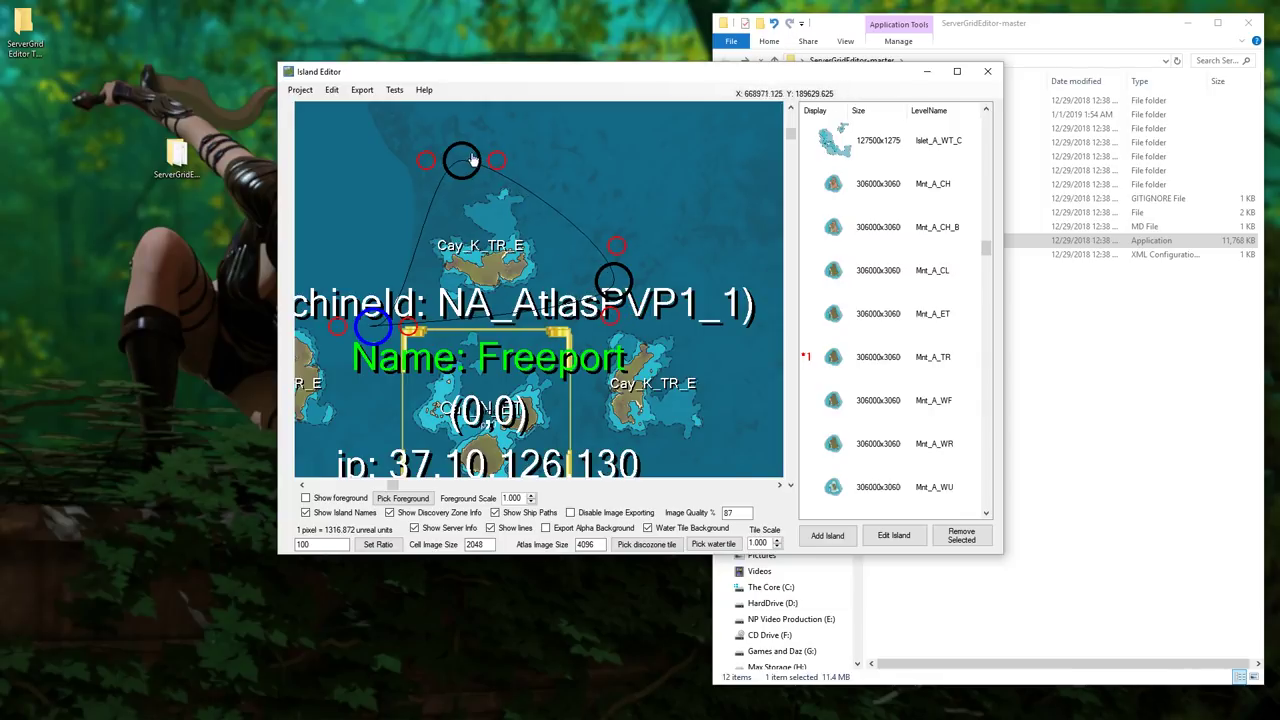
drag(469, 153, 473, 148)
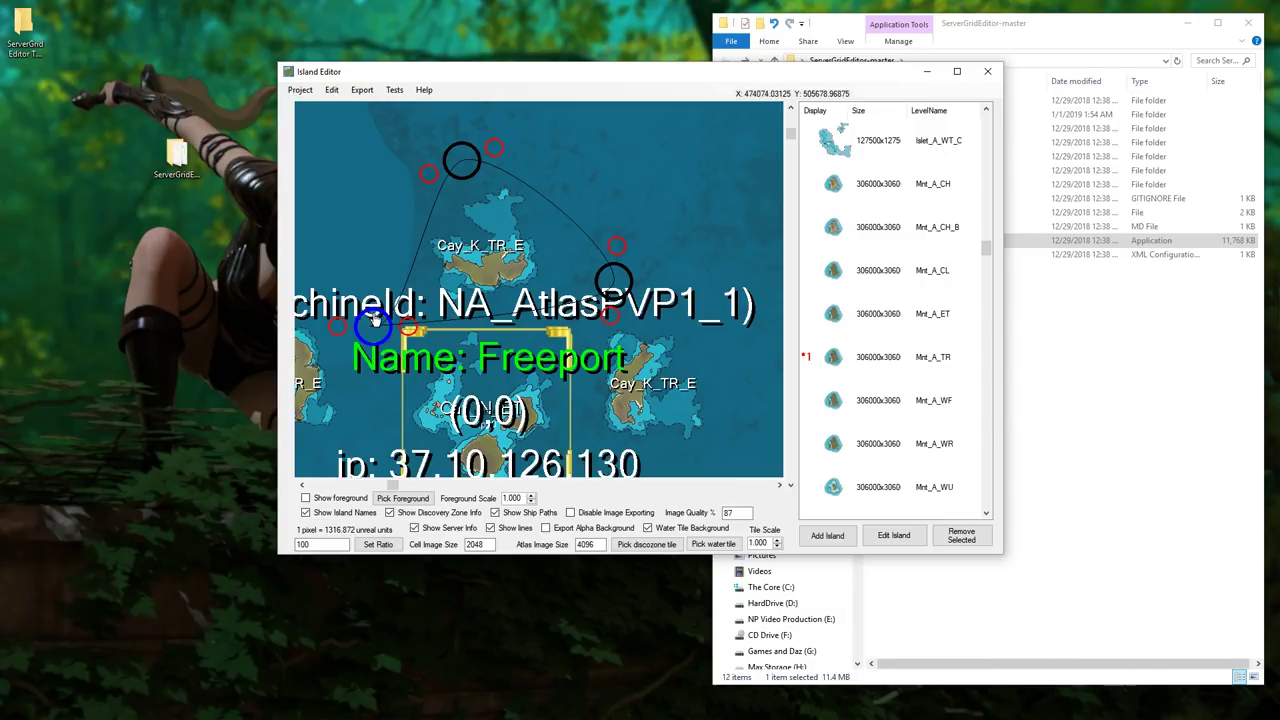
drag(372, 322, 404, 326)
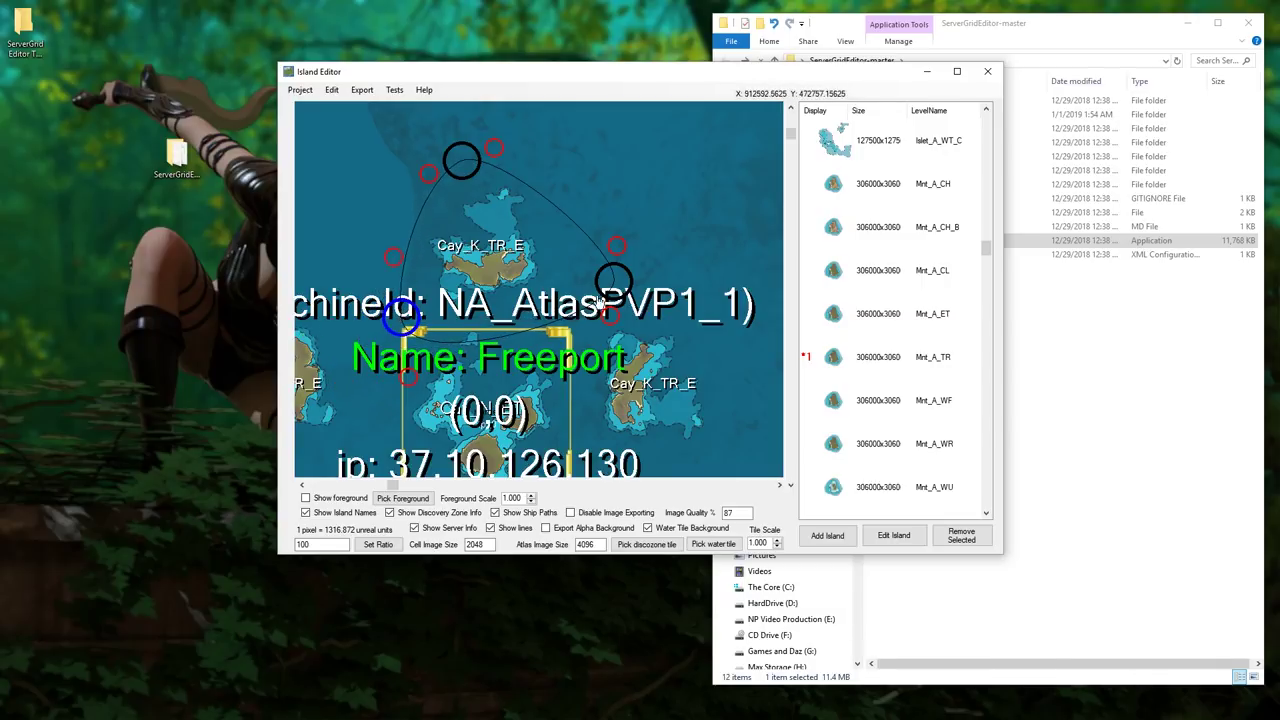
drag(609, 288, 585, 281)
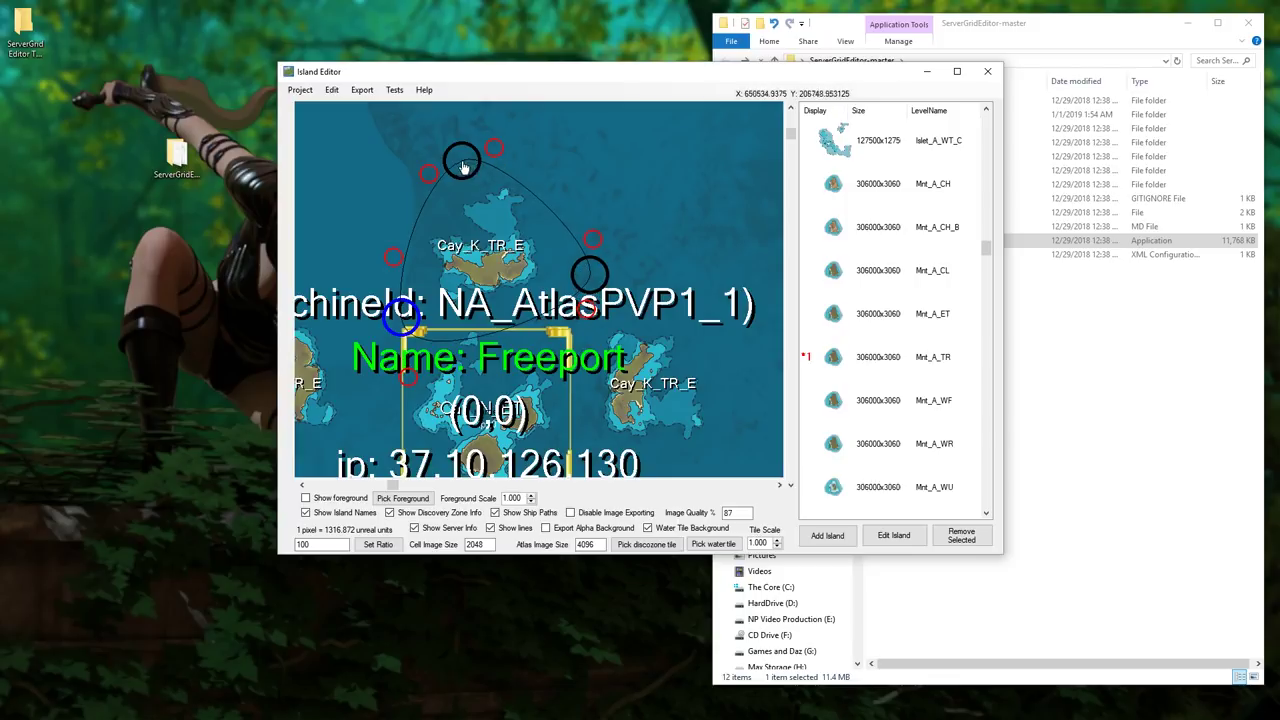
drag(461, 161, 471, 161)
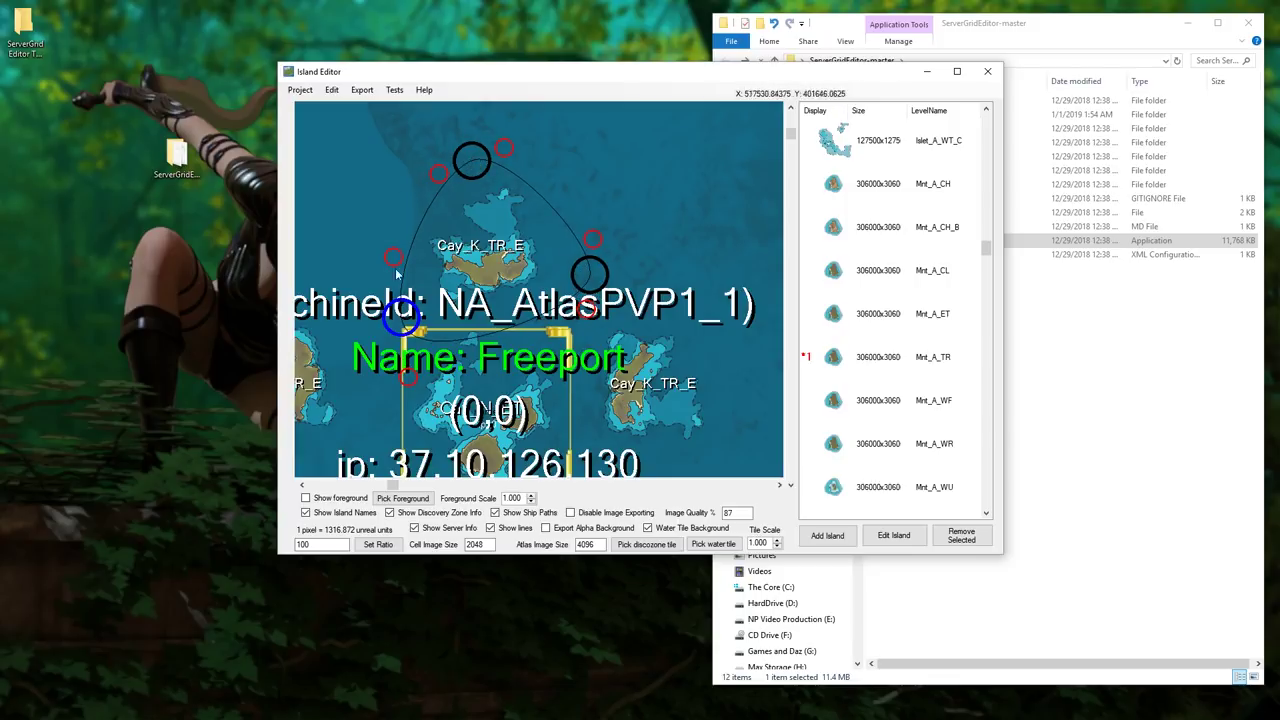
scroll(493, 260, down, 3)
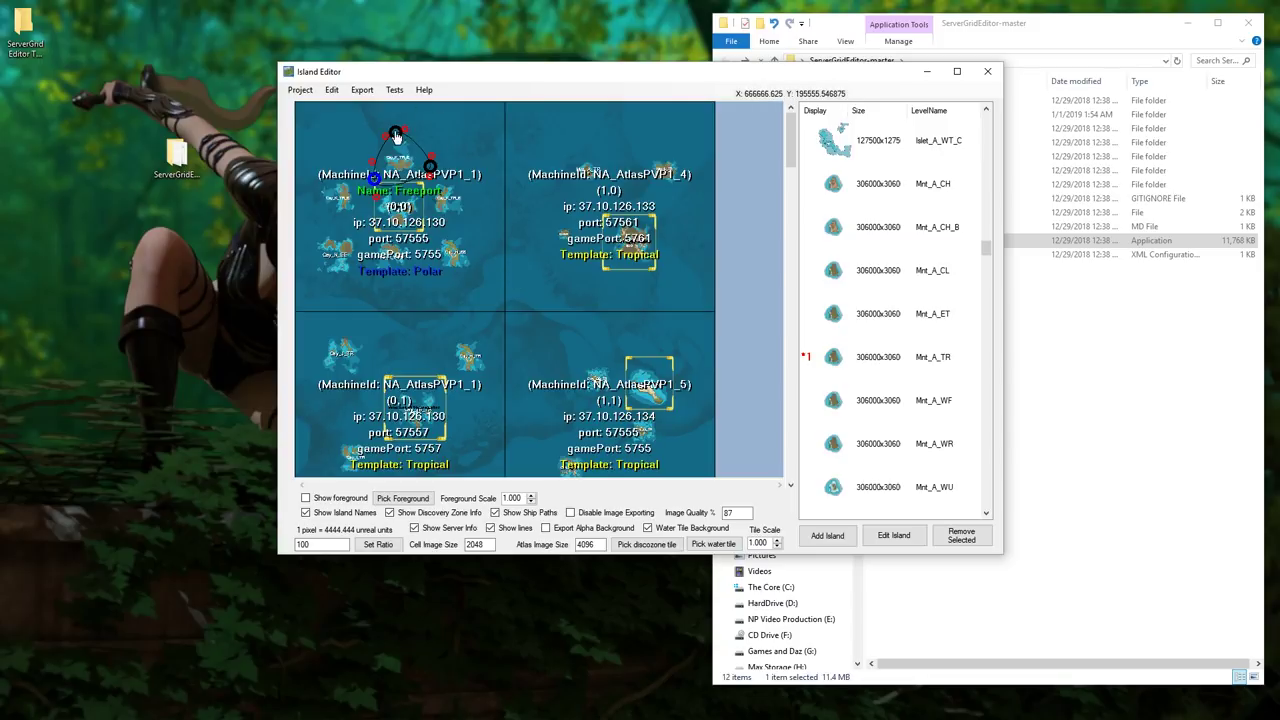
click(396, 136)
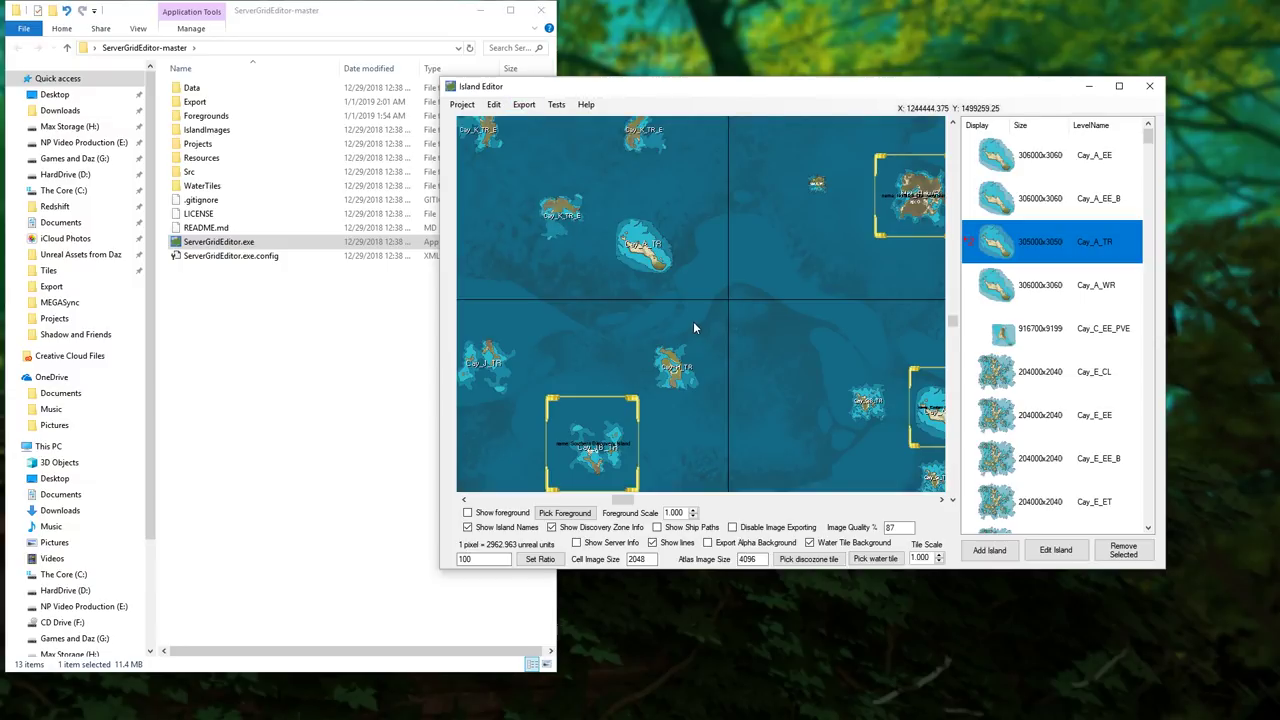
Hide island name labels and discovery zone boxes, leaving only islands and grid lines.
scroll(693, 321, down, 1)
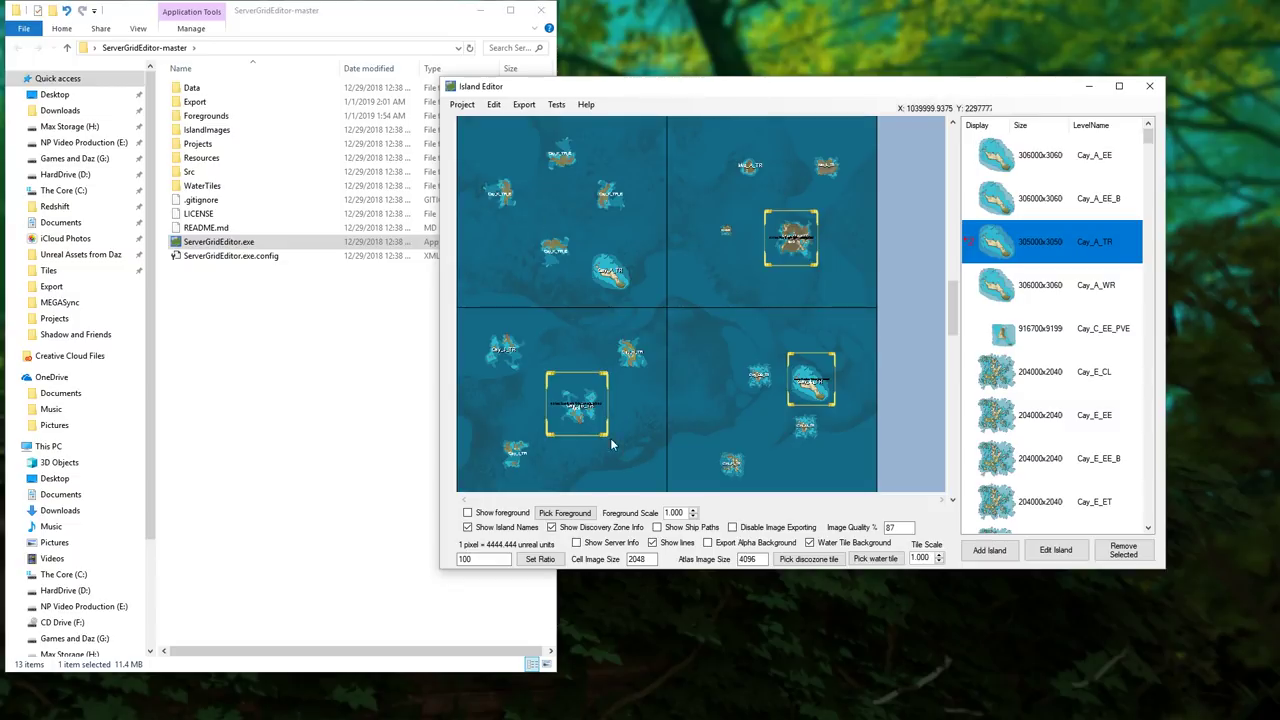
click(551, 528)
click(469, 528)
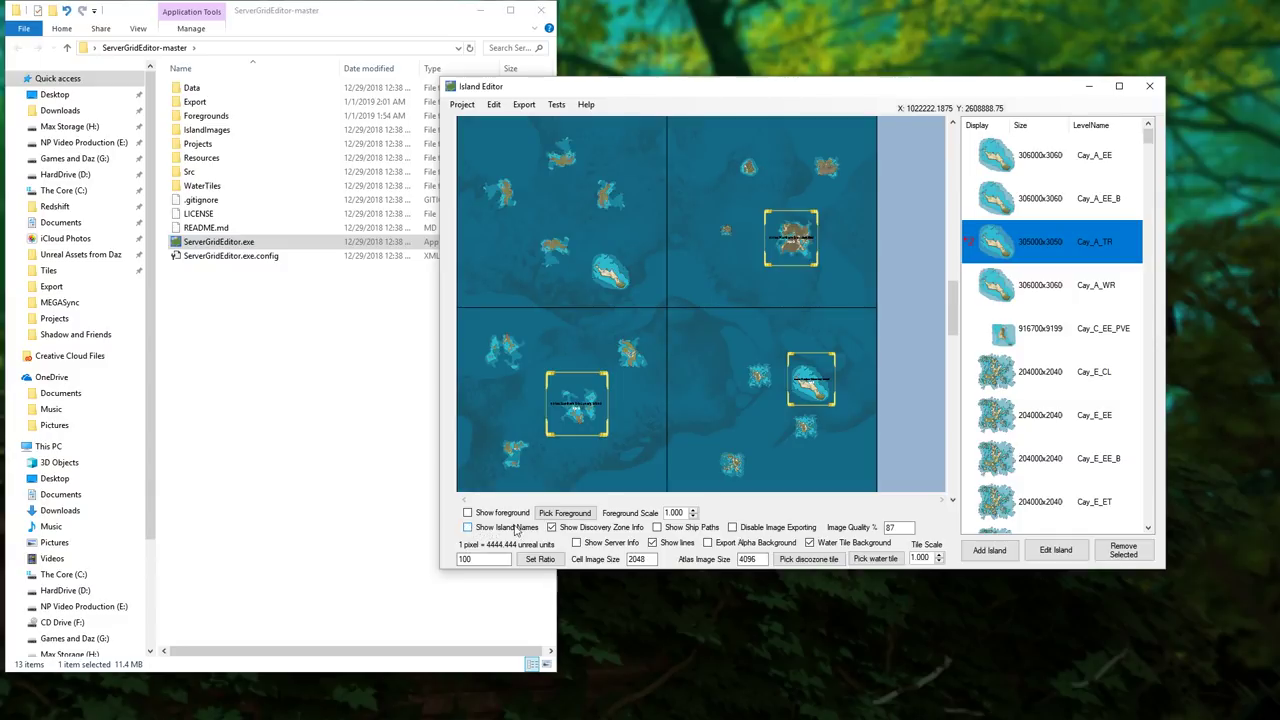
click(553, 528)
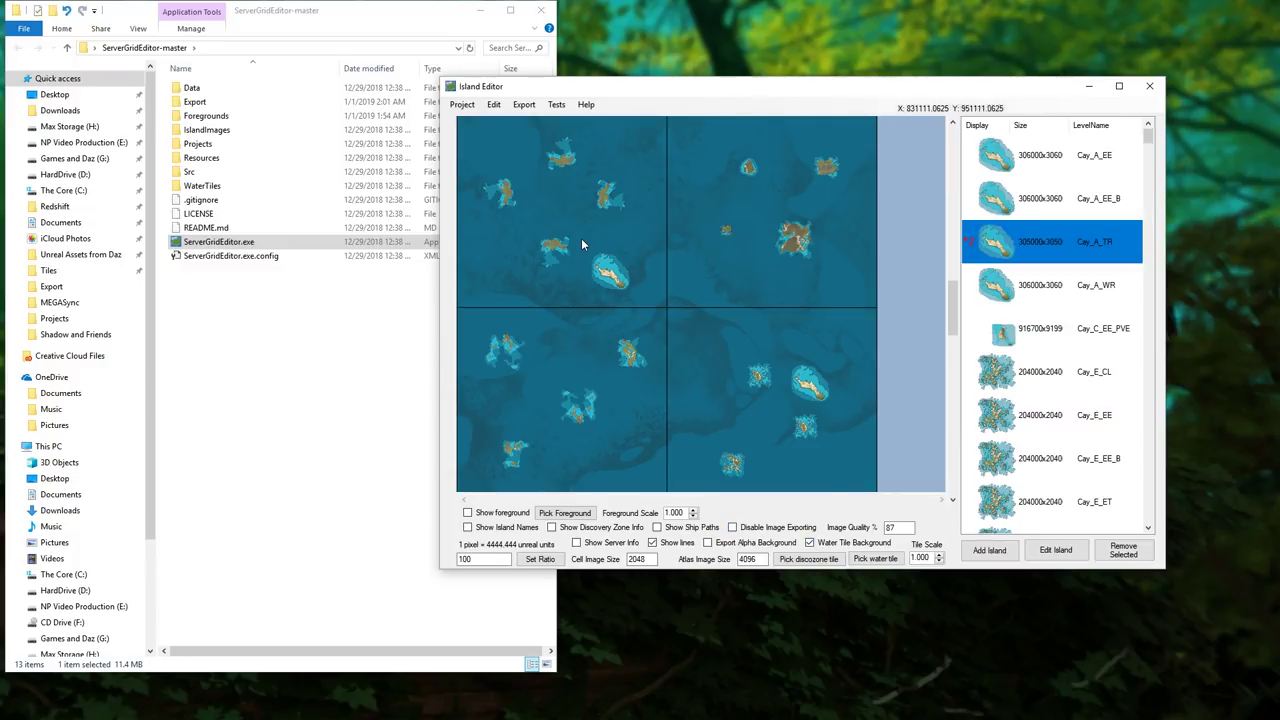
scroll(583, 241, up, 3)
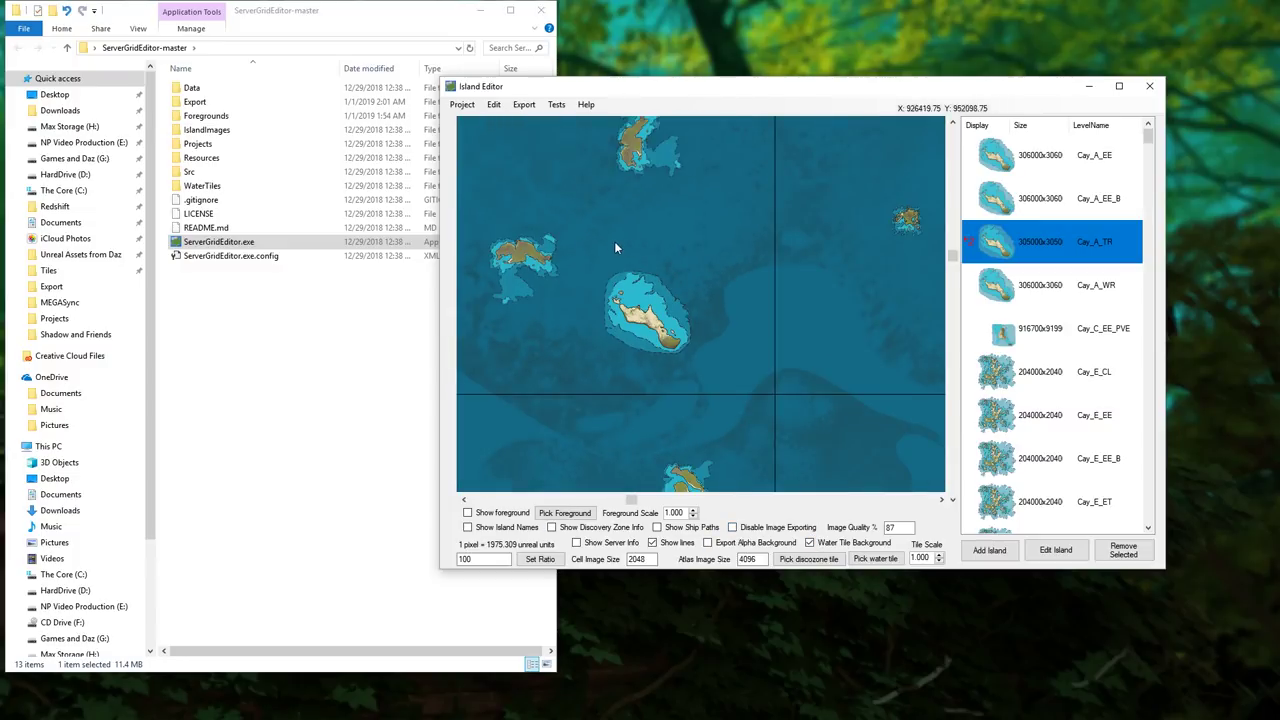
Local Export All into the ServerGridEditor-master folder, then close the Island Editor.
click(533, 105)
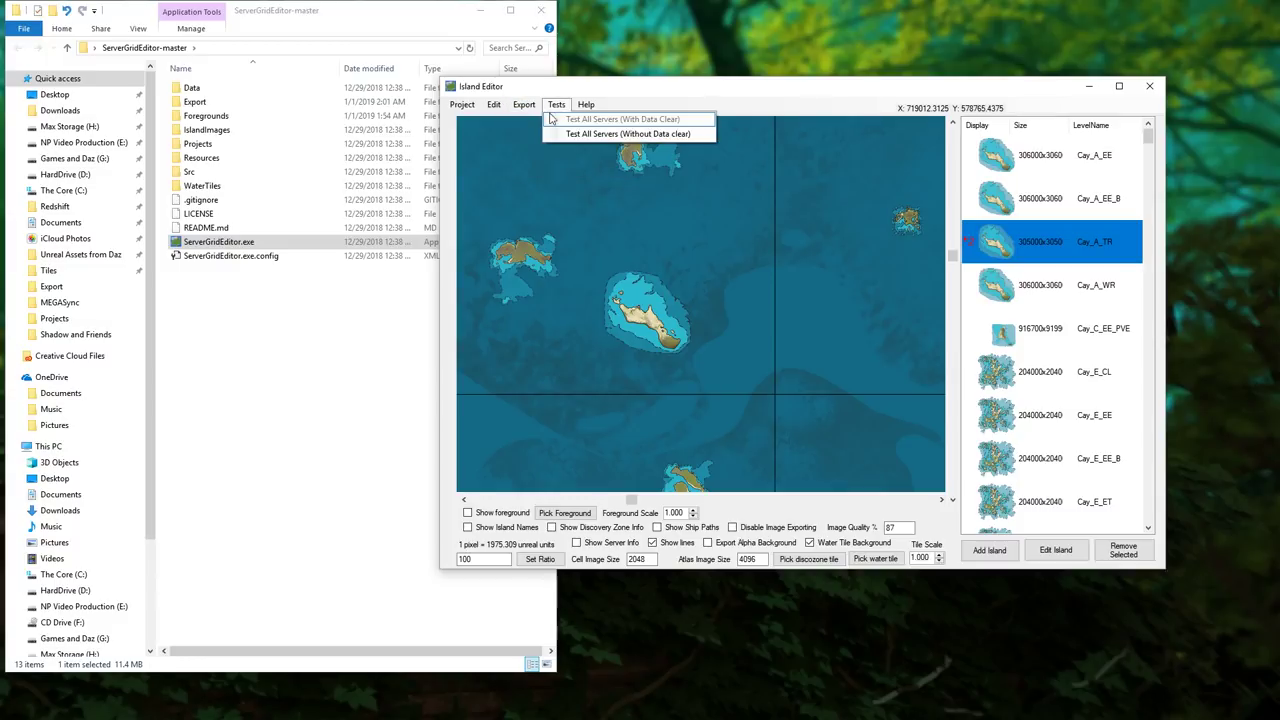
click(532, 120)
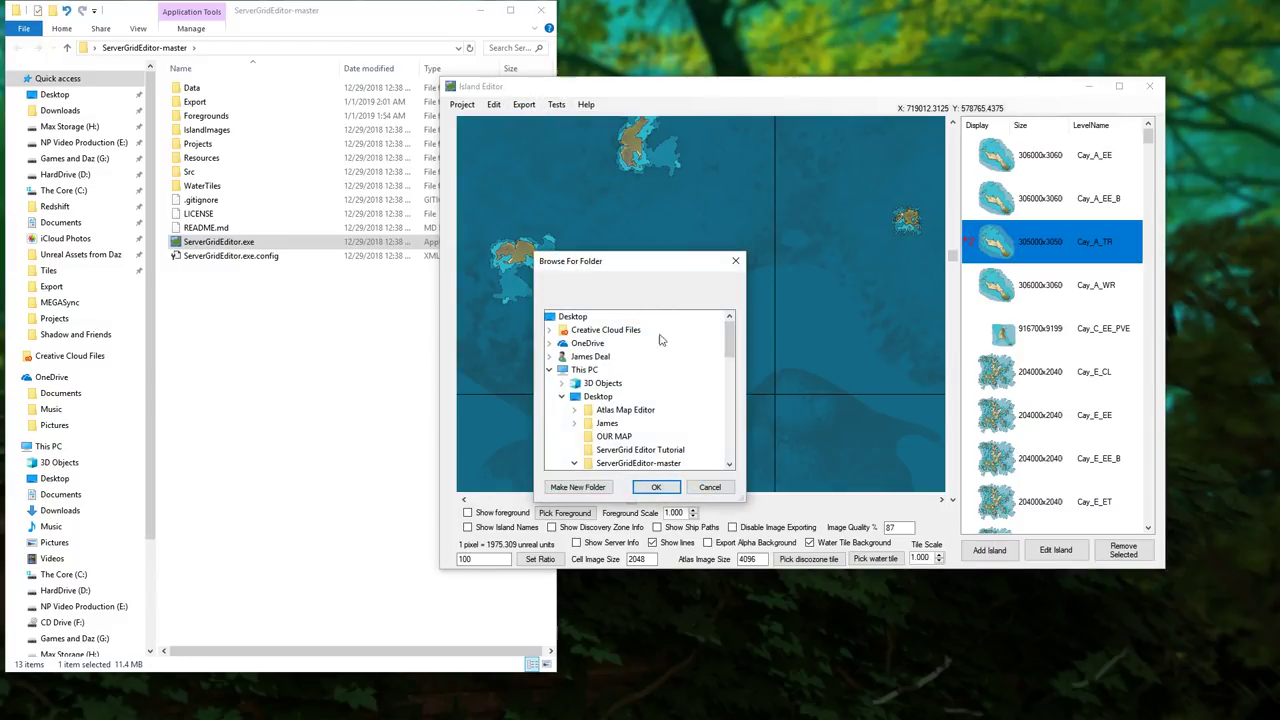
scroll(628, 355, down, 1)
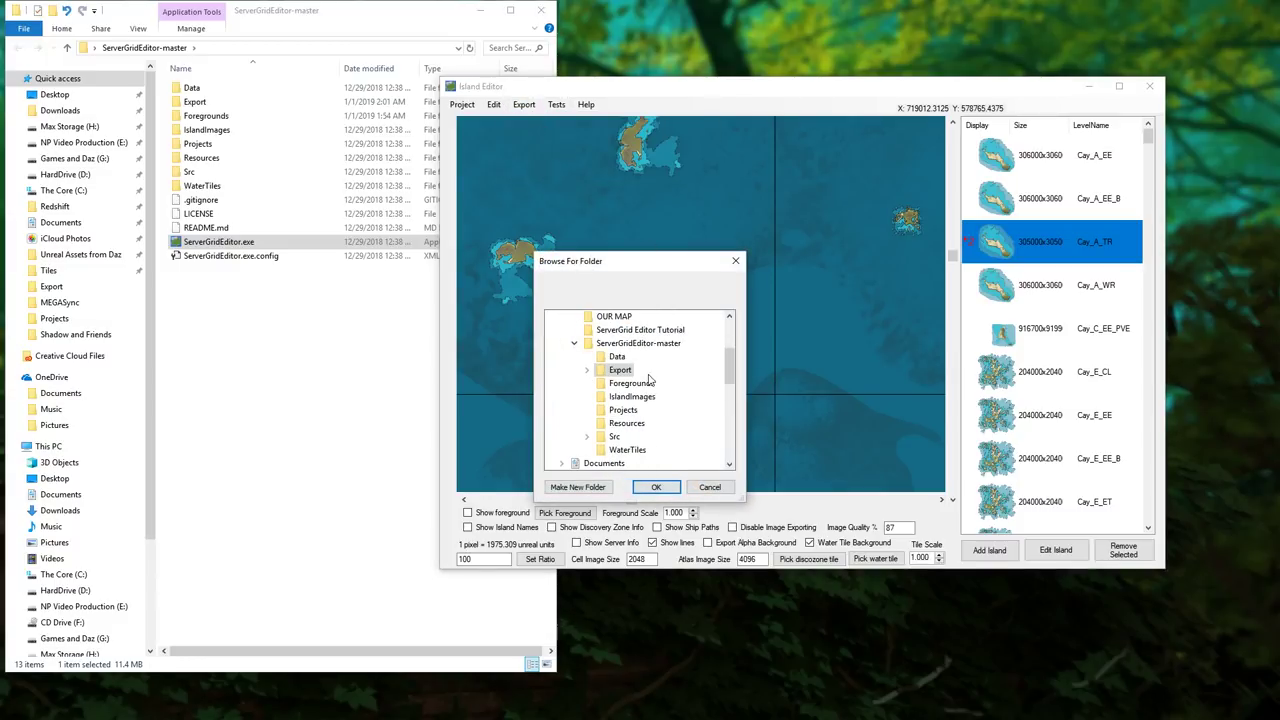
click(642, 346)
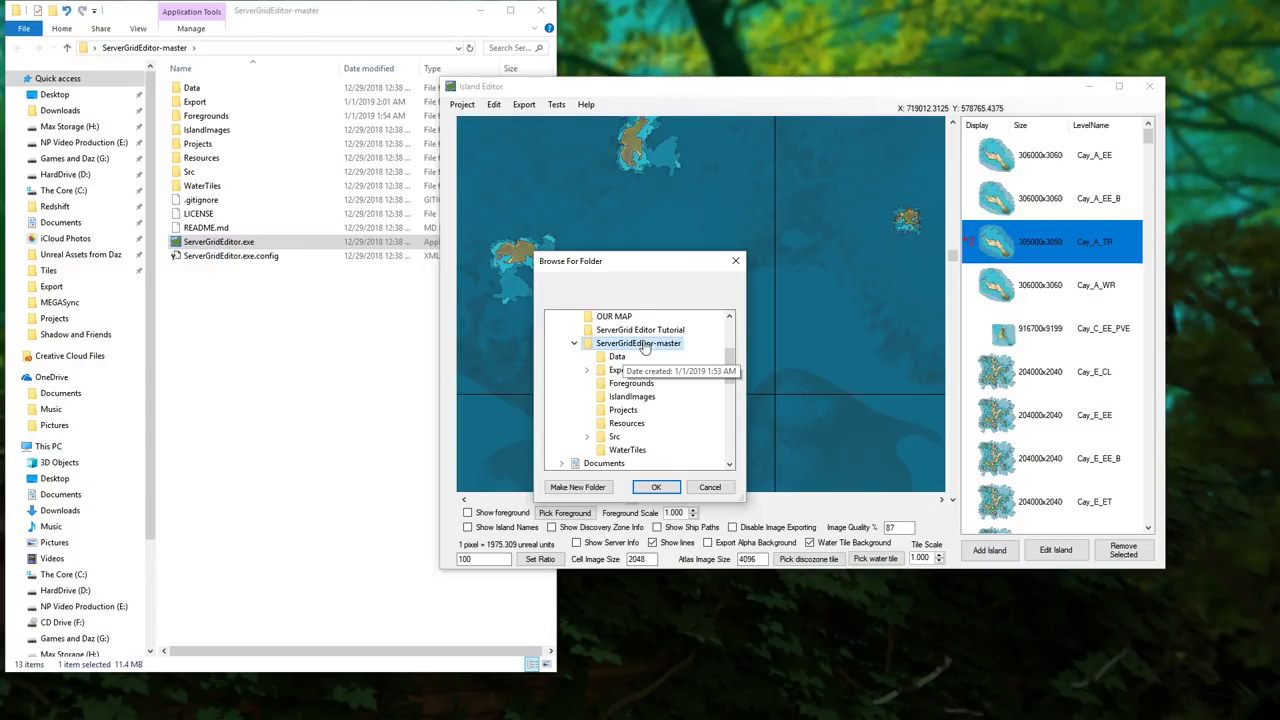
click(656, 488)
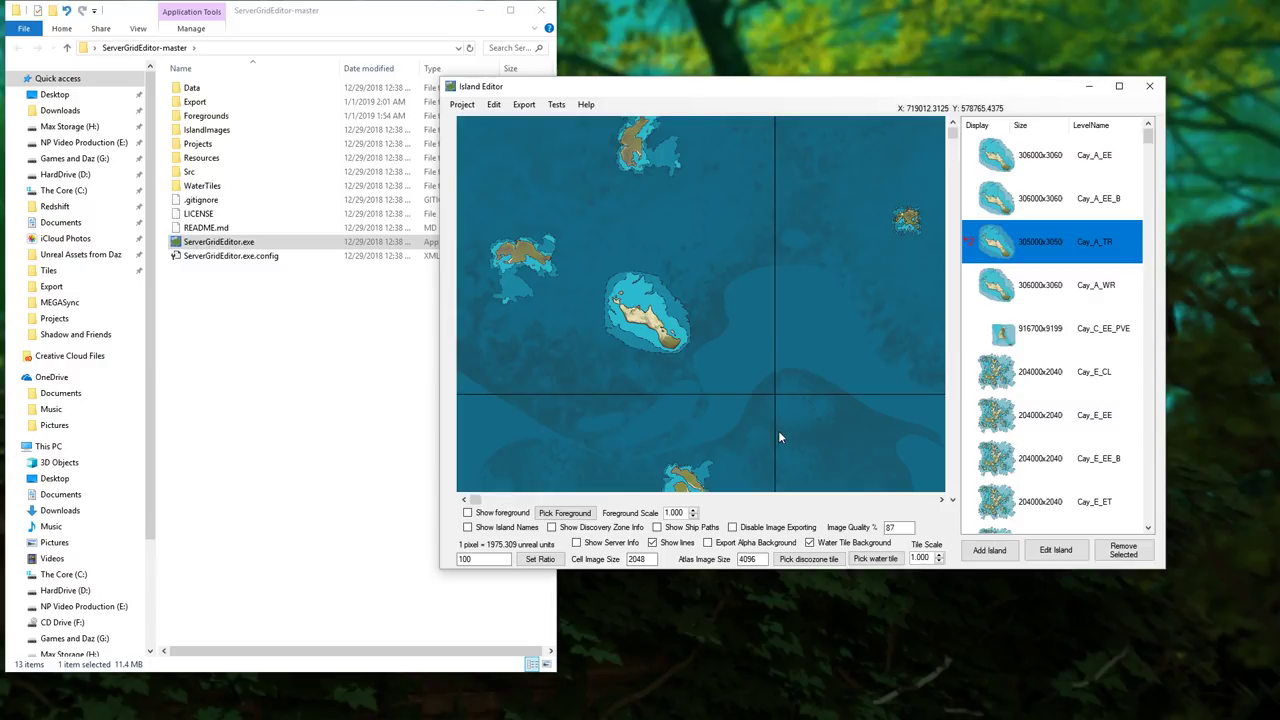
click(651, 406)
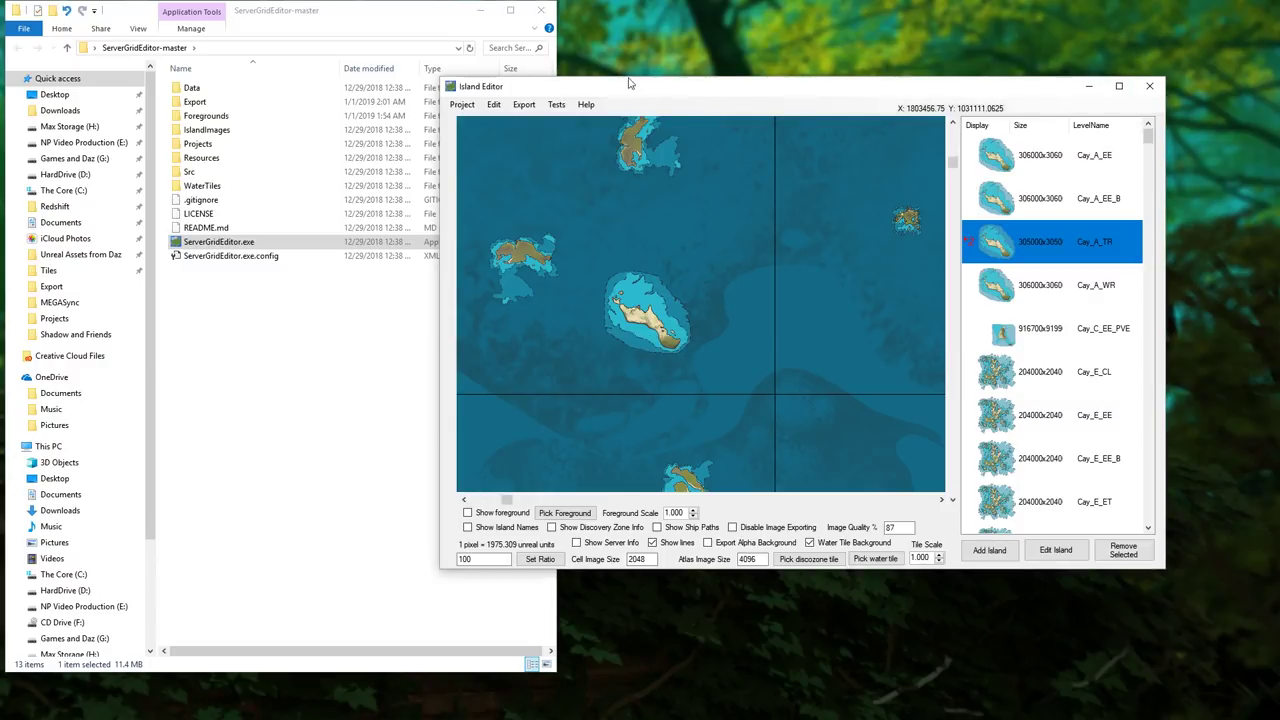
click(462, 104)
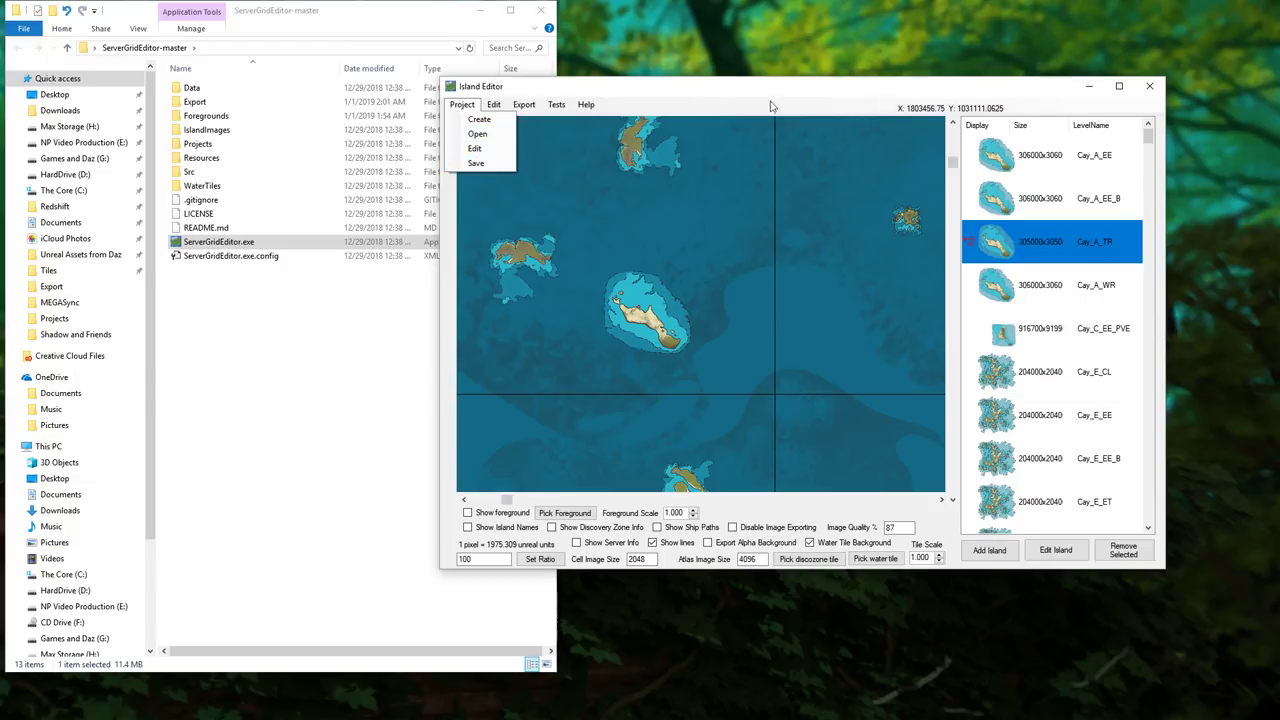
click(1150, 88)
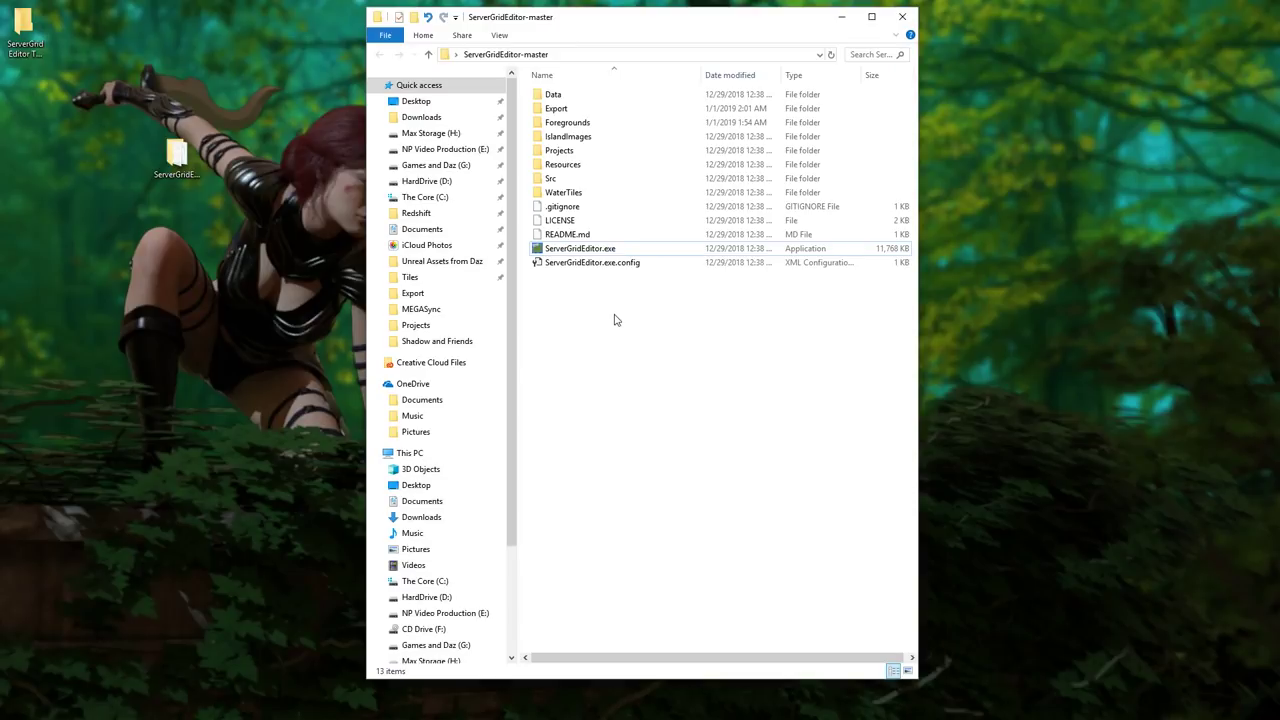
Open the Export folder in File Explorer.
drag(606, 28, 675, 38)
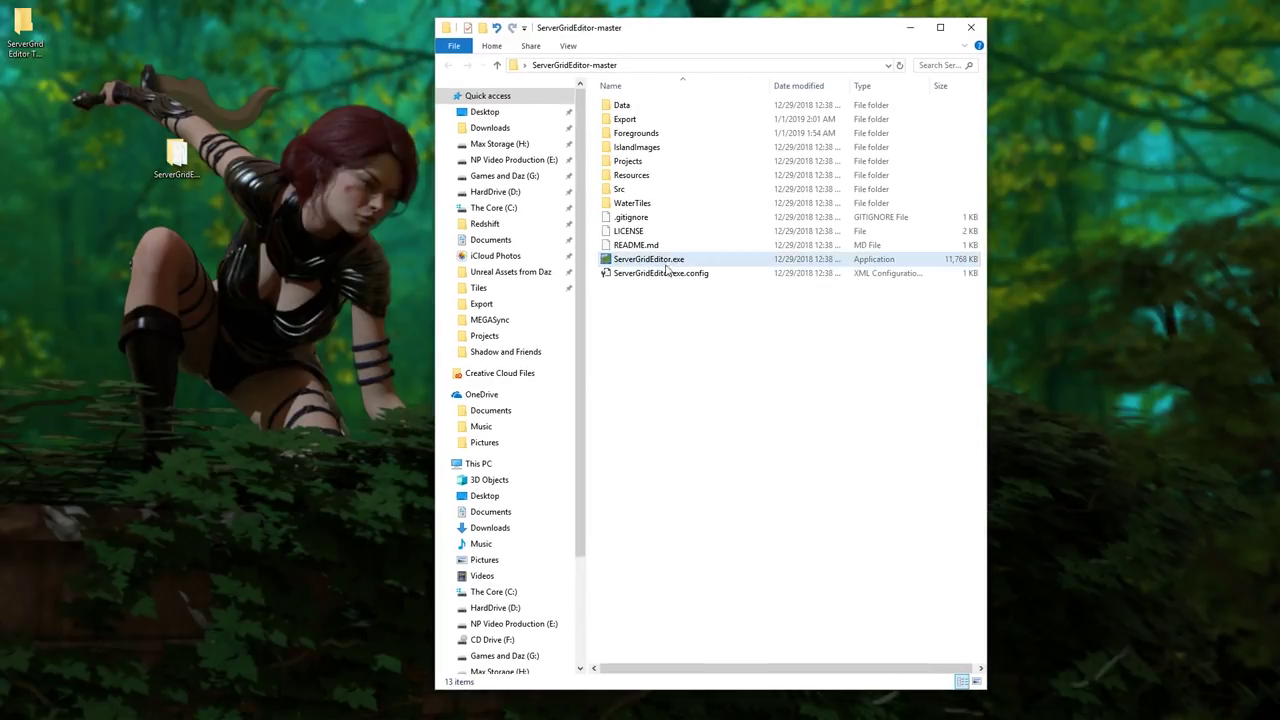
click(630, 123)
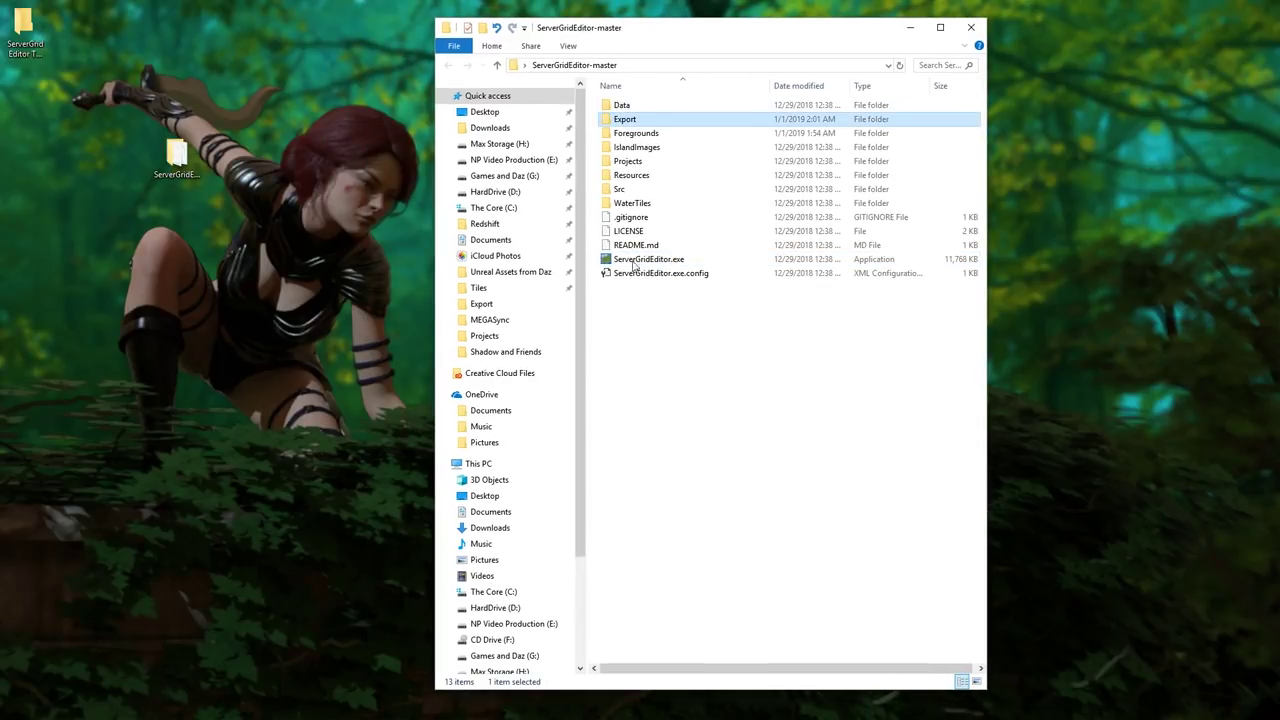
double_click(646, 122)
mouse_move(655, 198)
mouse_down()
mouse_move(608, 97)
mouse_move(638, 216)
mouse_up()
View ServerGrid2x2.json in Notepad, then close Notepad.
click(646, 124)
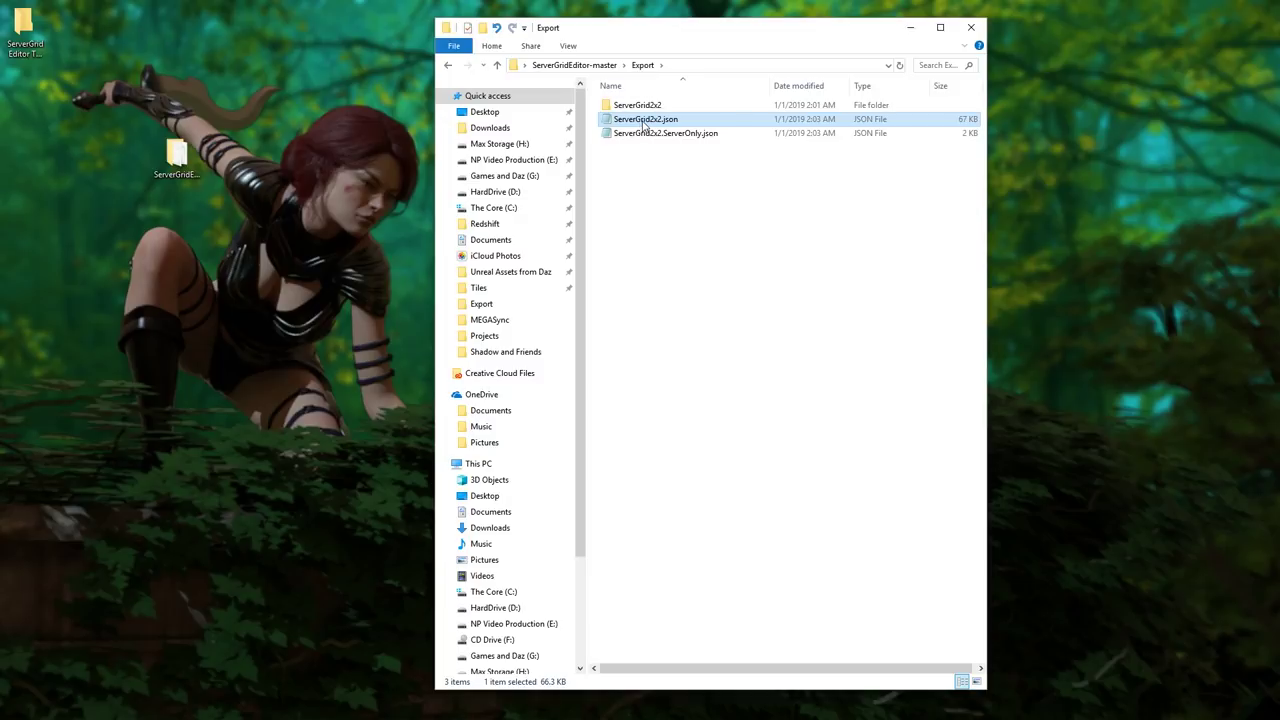
double_click(645, 124)
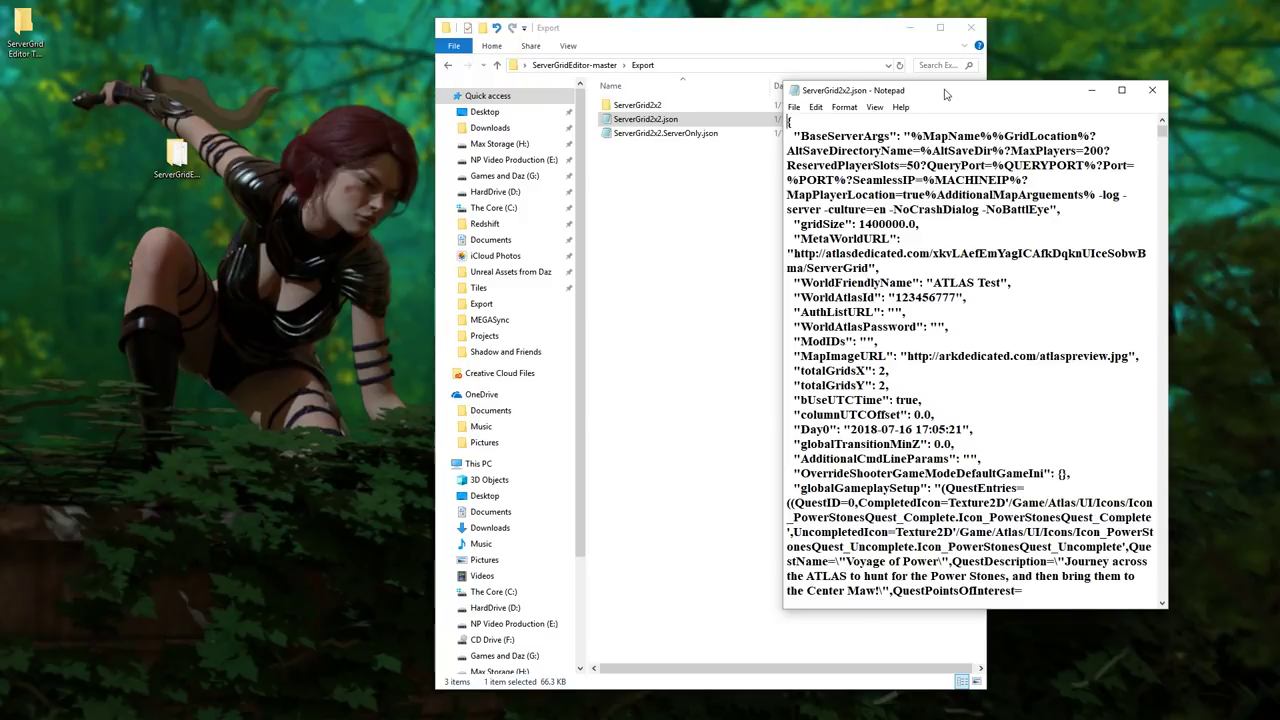
drag(948, 95, 778, 90)
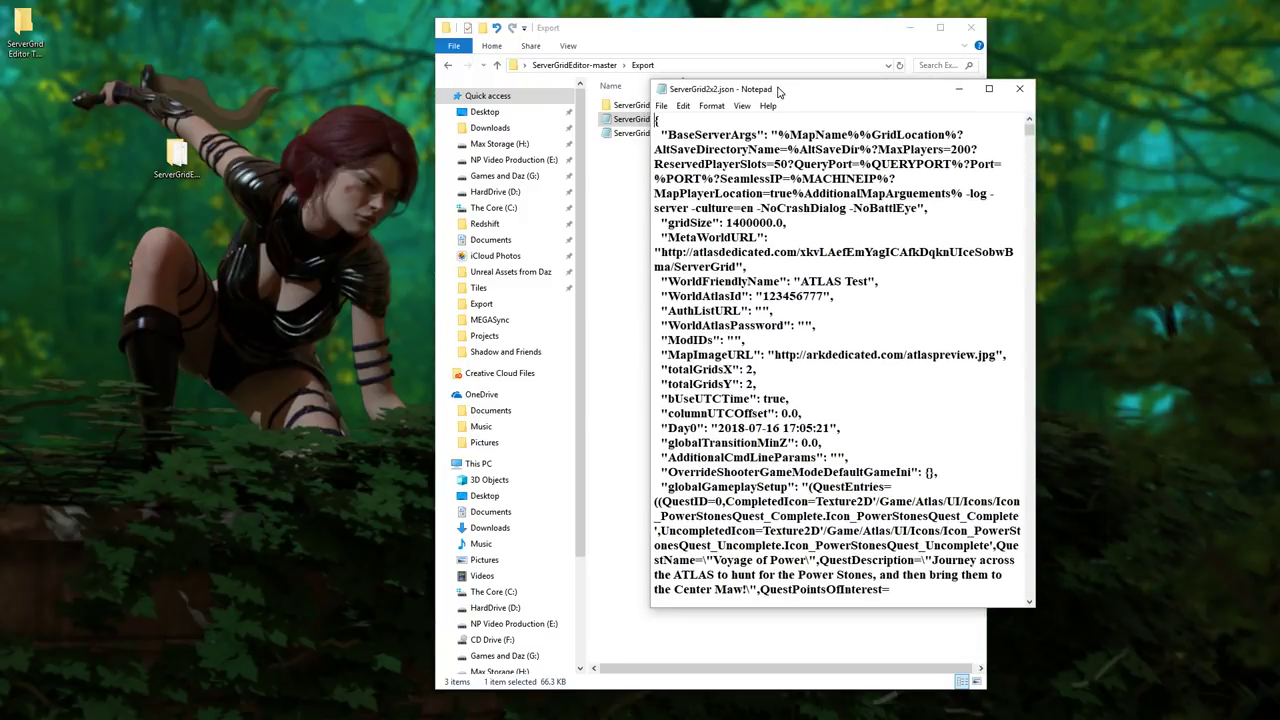
click(1019, 88)
In Notepad++, set WorldFriendlyName to 'Name of Your Server' and fill in the WorldAtlasPassword.
right_click(640, 120)
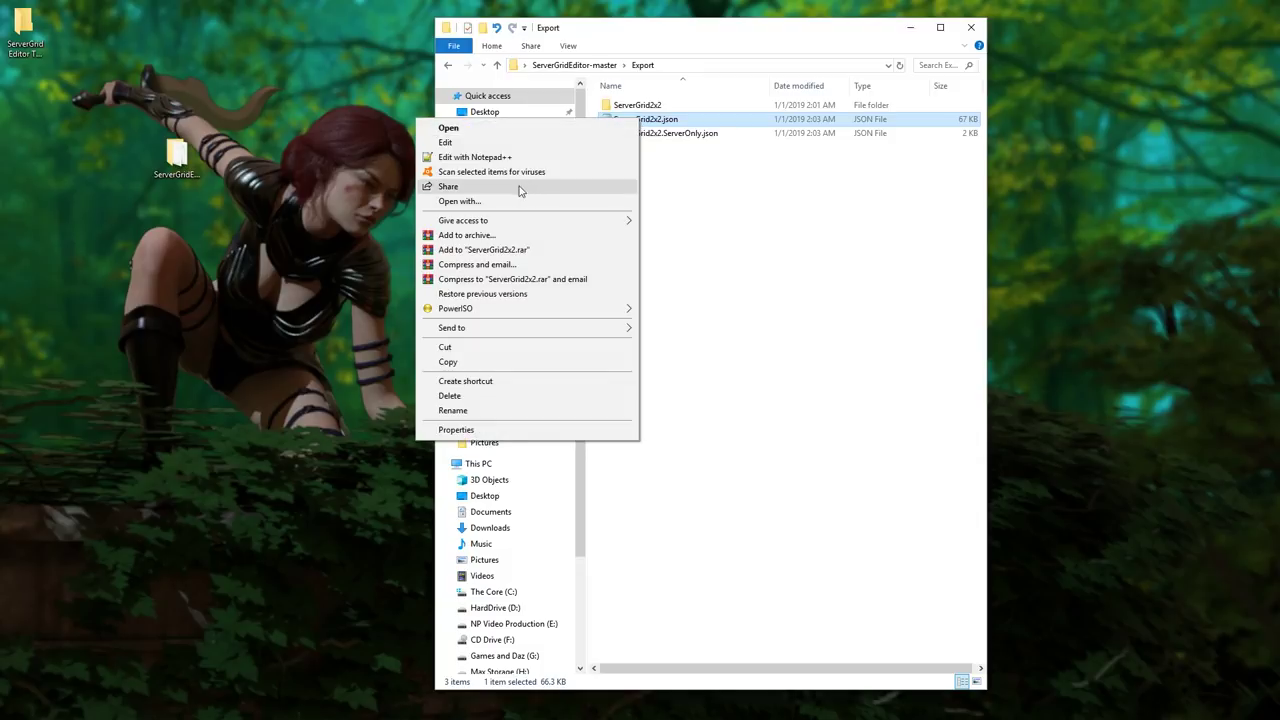
click(474, 157)
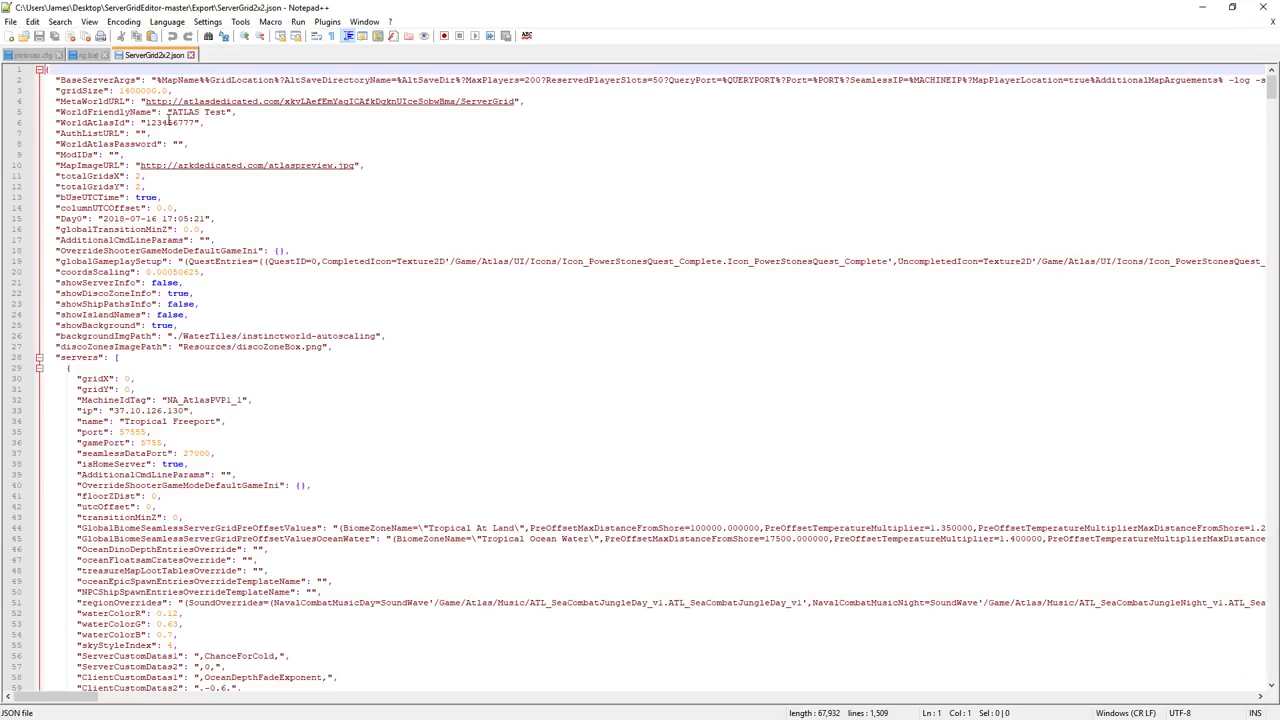
drag(172, 113, 222, 116)
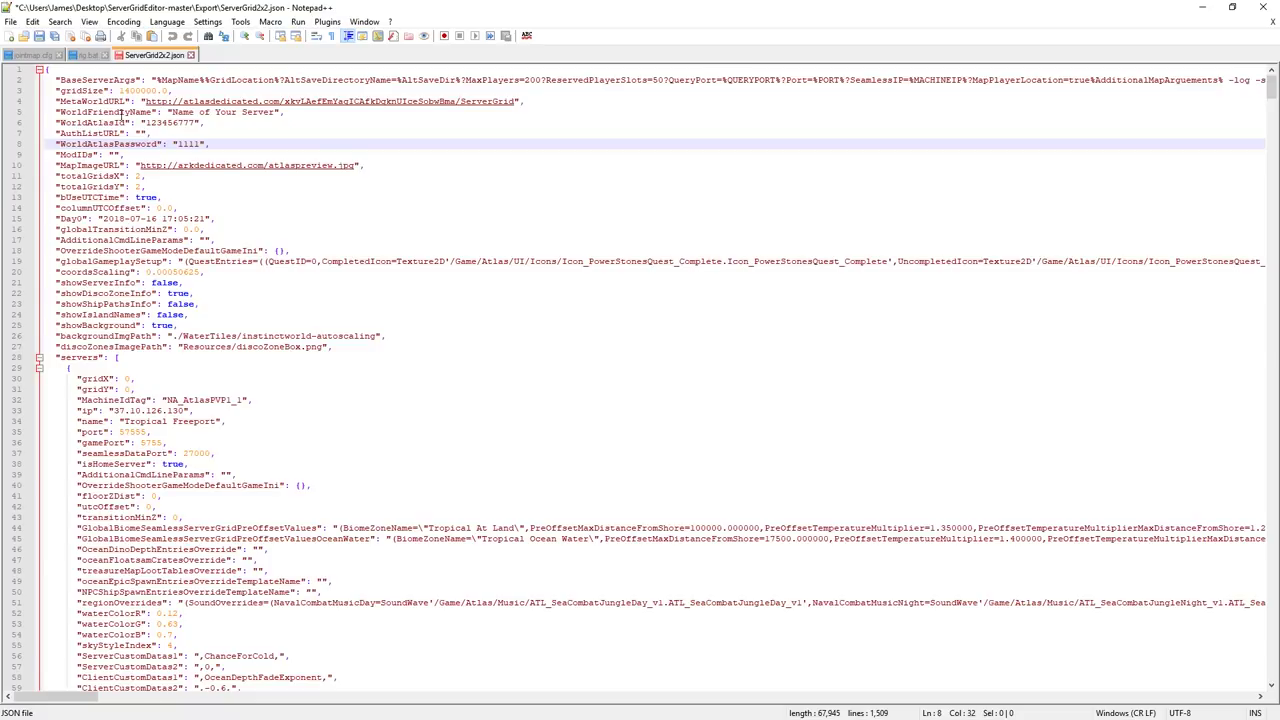
drag(172, 113, 261, 114)
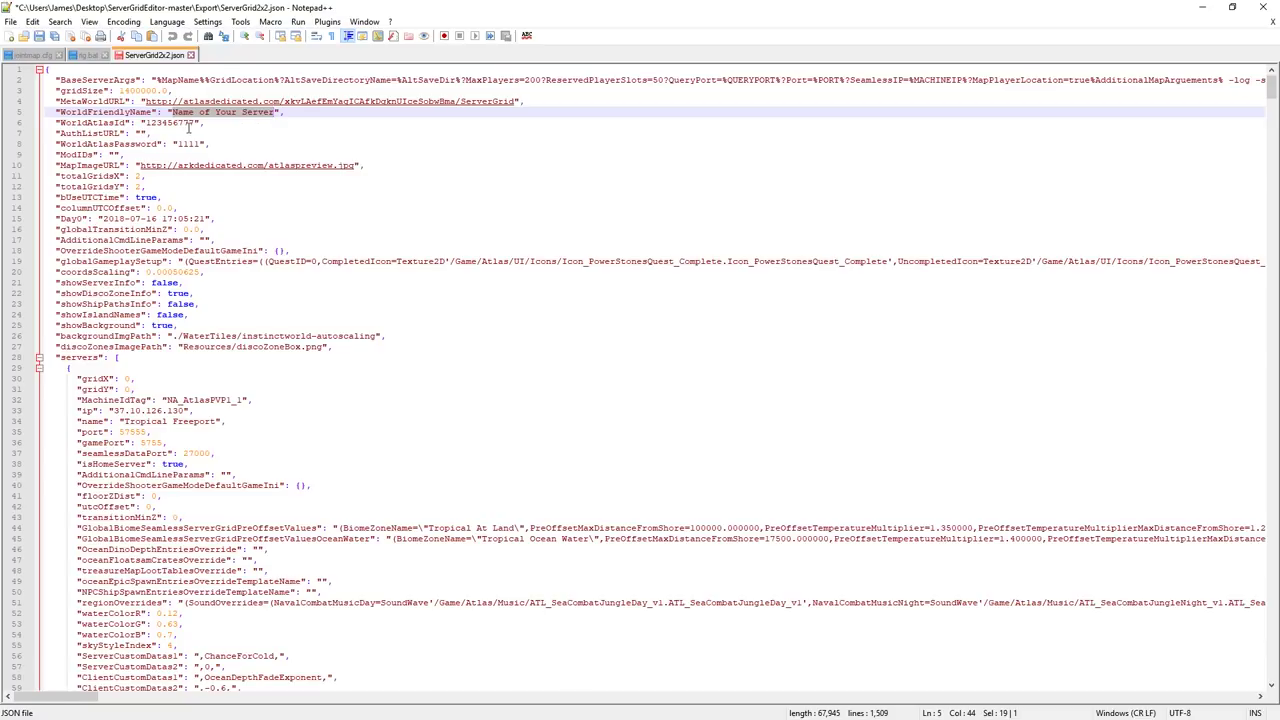
drag(175, 144, 200, 143)
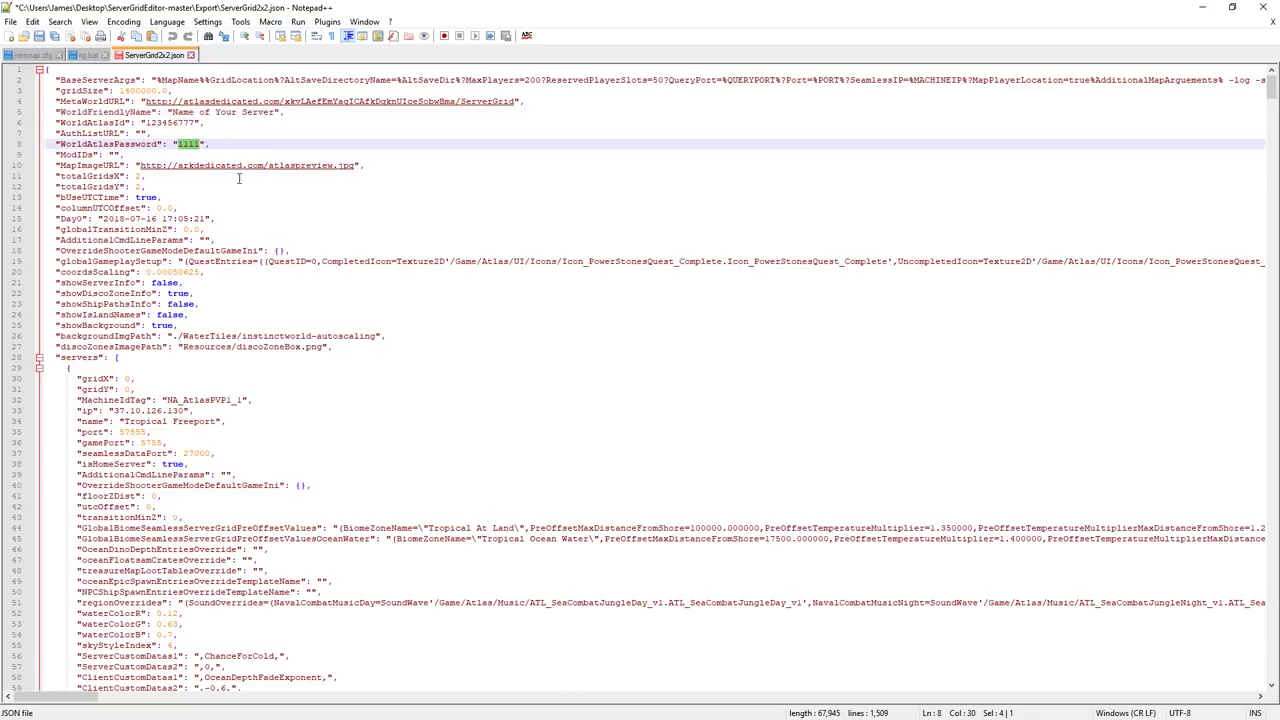
Restore the first server's ip on line 33 to 37.10.126.130 by removing the stray ':75000'.
scroll(257, 188, down, 7)
scroll(260, 190, up, 4)
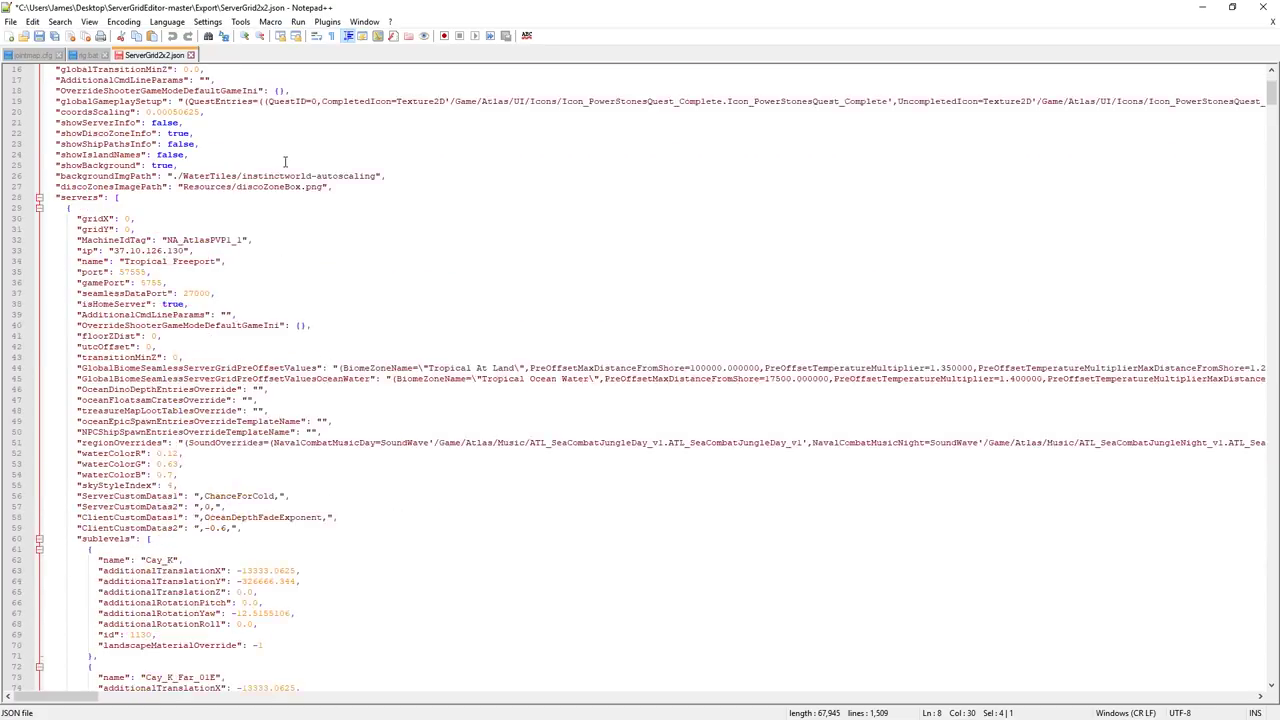
scroll(280, 200, down, 2)
scroll(290, 212, down, 1)
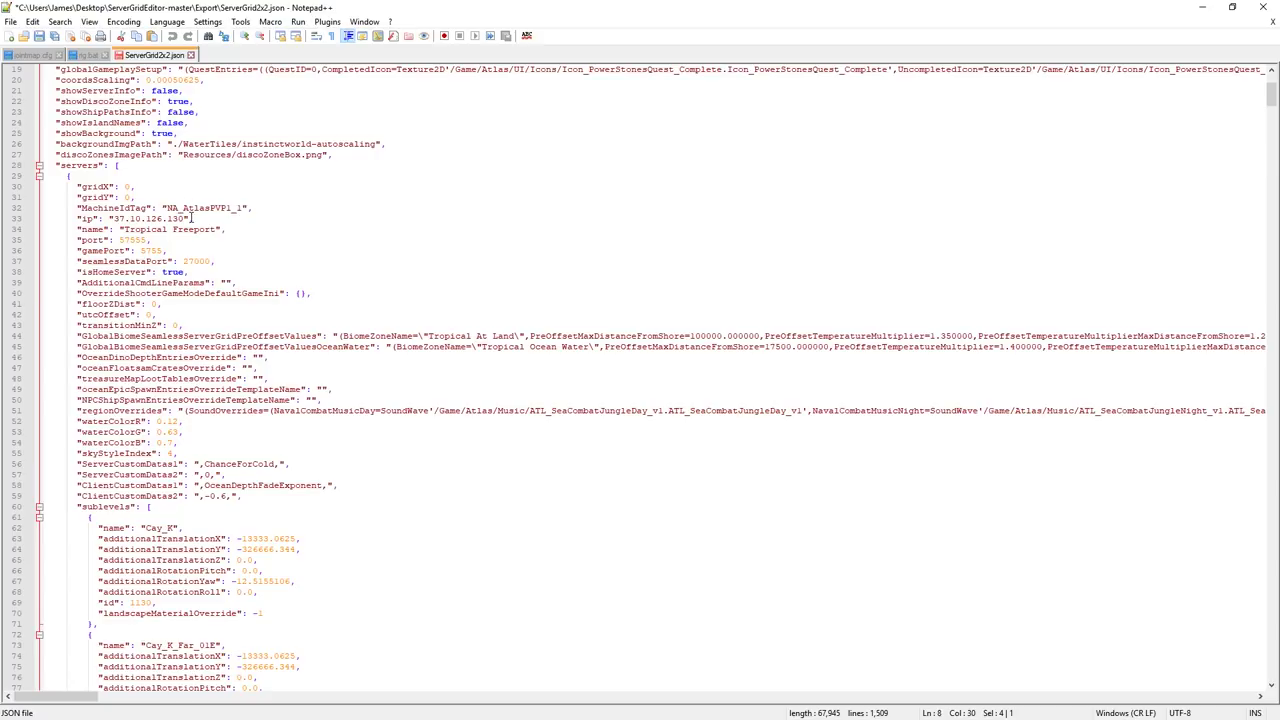
drag(112, 218, 183, 218)
text(37.10.126.130:75000)
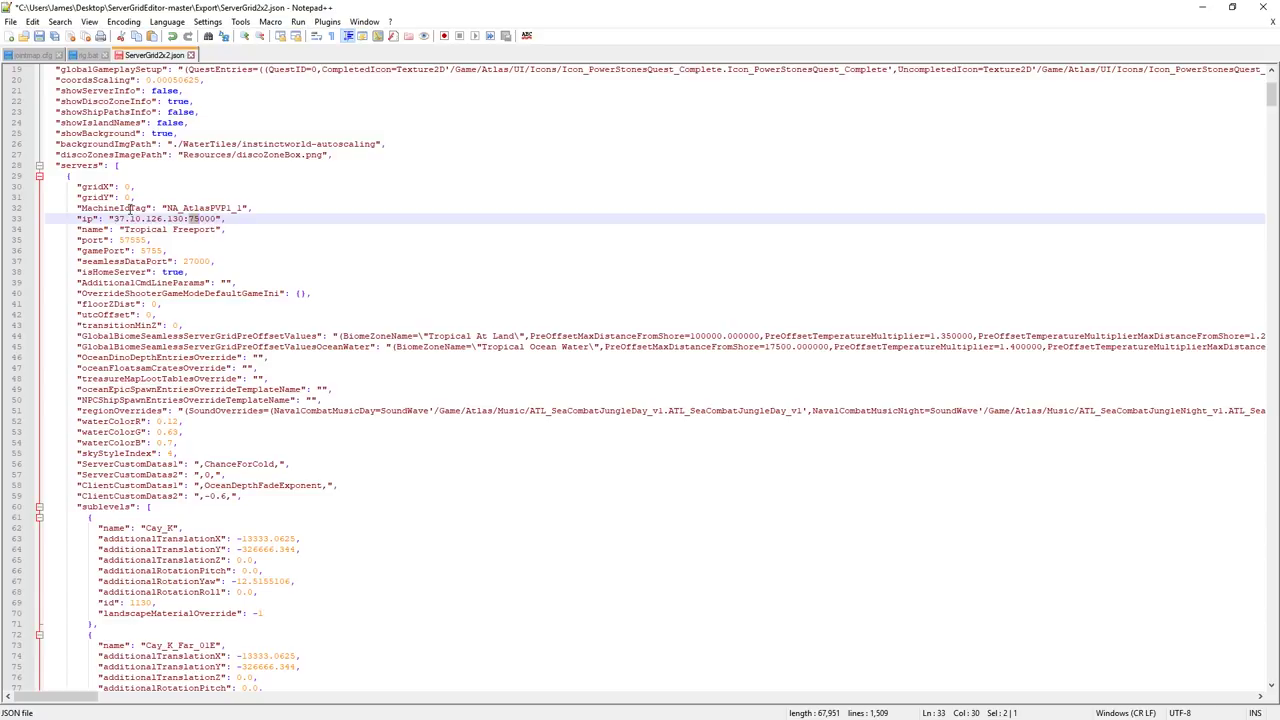
click(183, 218)
key(Delete)
drag(183, 218, 211, 224)
key(ctrl+c)
key(Delete)
Set the first server's port and gamePort to 75000.
drag(119, 240, 170, 251)
key(ctrl+v)
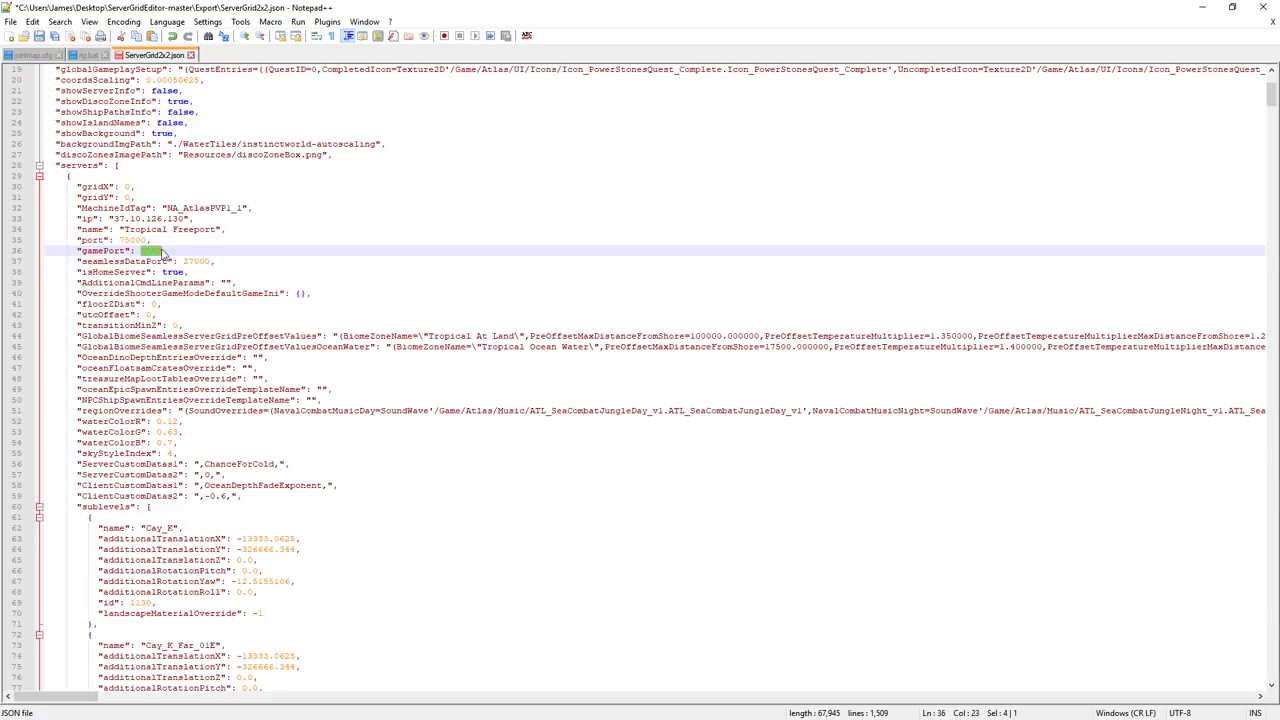
key(ctrl+v)
Find the gridX 0, gridY 1 server entry and replace its port 5757 with 75000.
scroll(232, 265, down, 20)
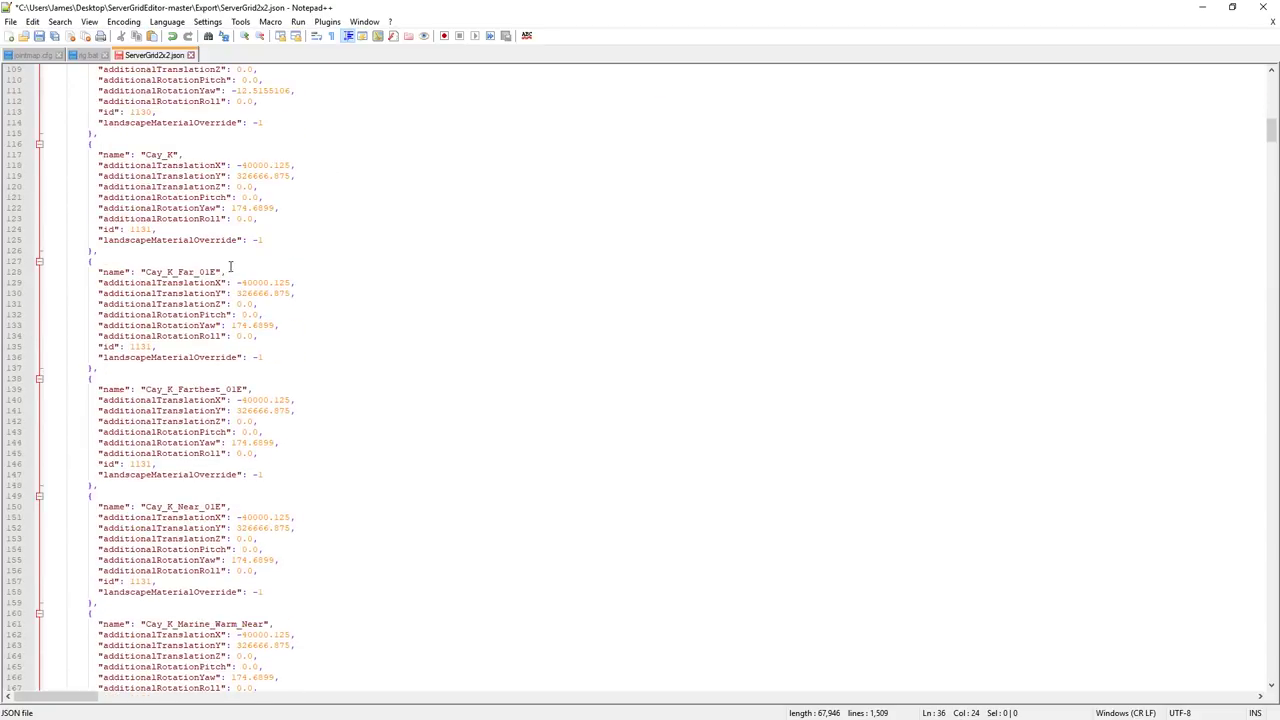
scroll(230, 265, down, 20)
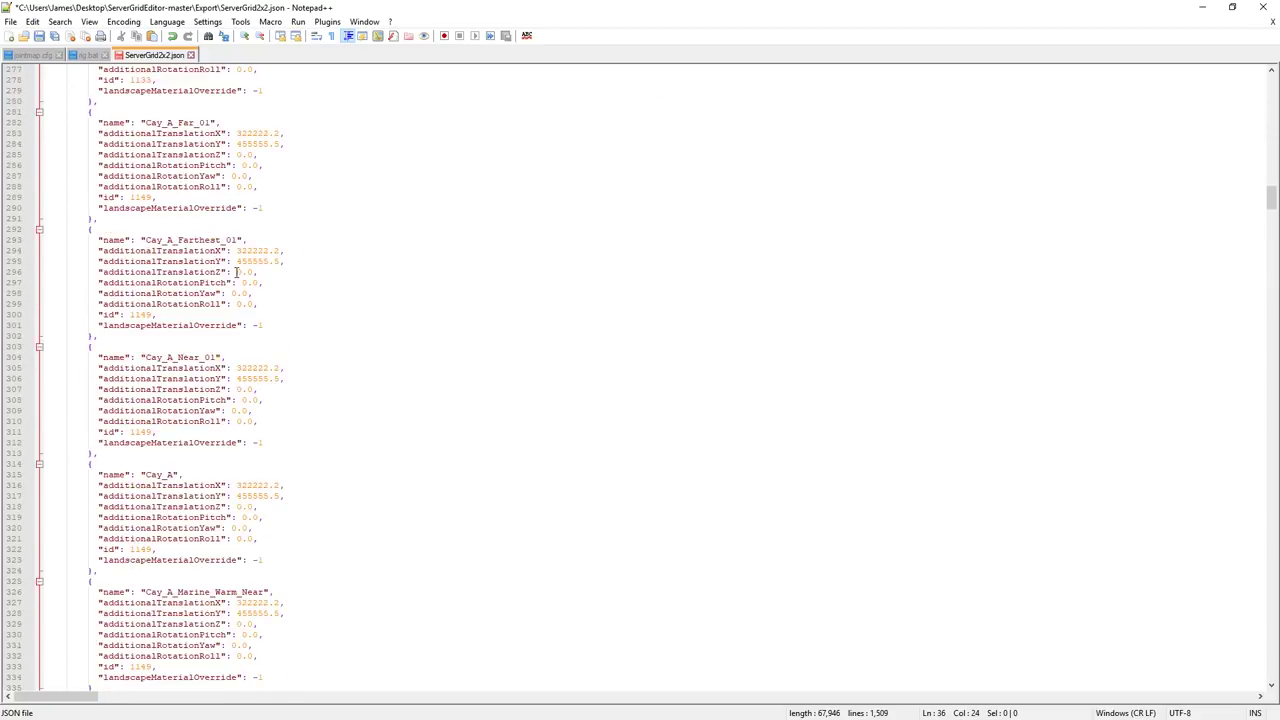
scroll(239, 272, down, 15)
scroll(190, 240, down, 13)
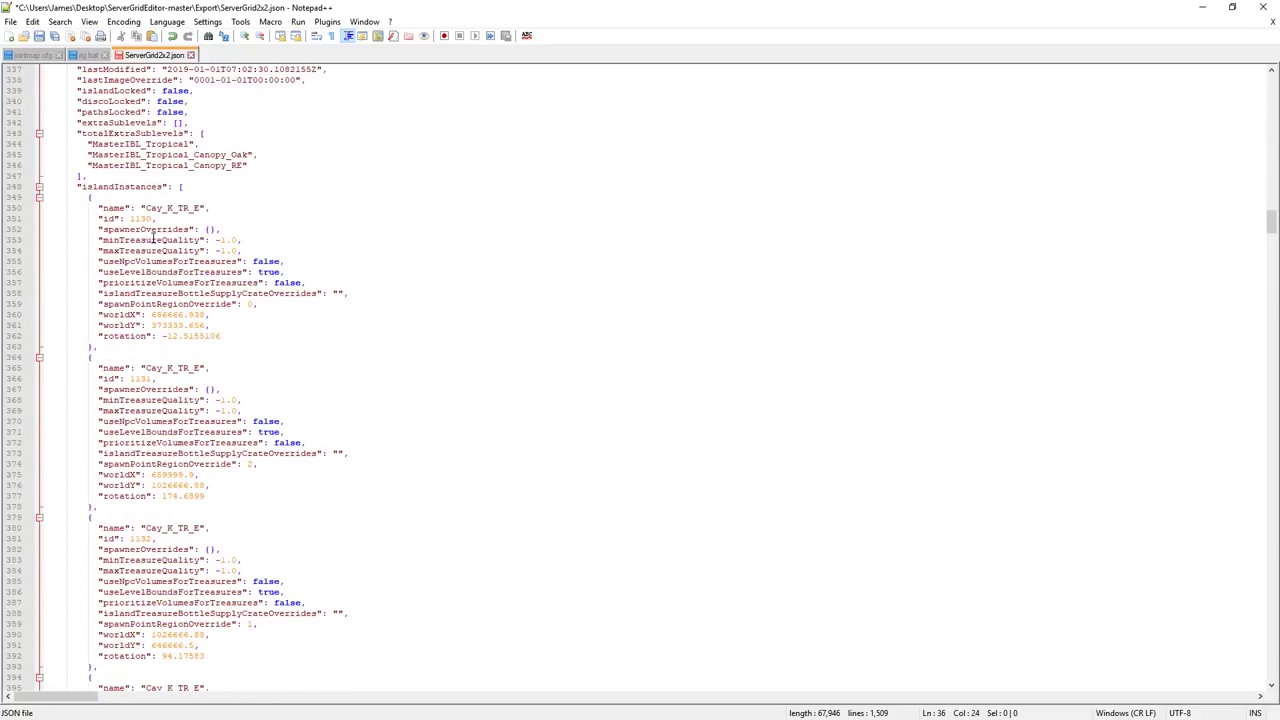
scroll(229, 250, up, 11)
scroll(229, 250, up, 1)
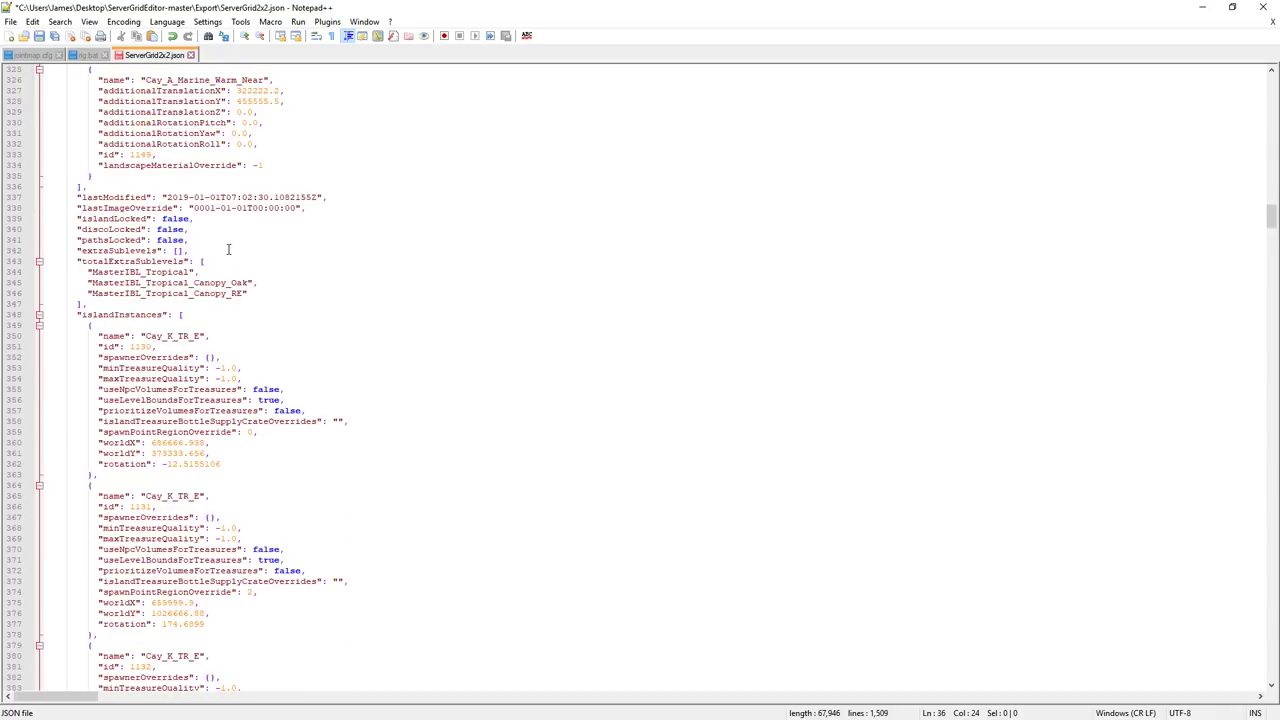
scroll(228, 230, up, 7)
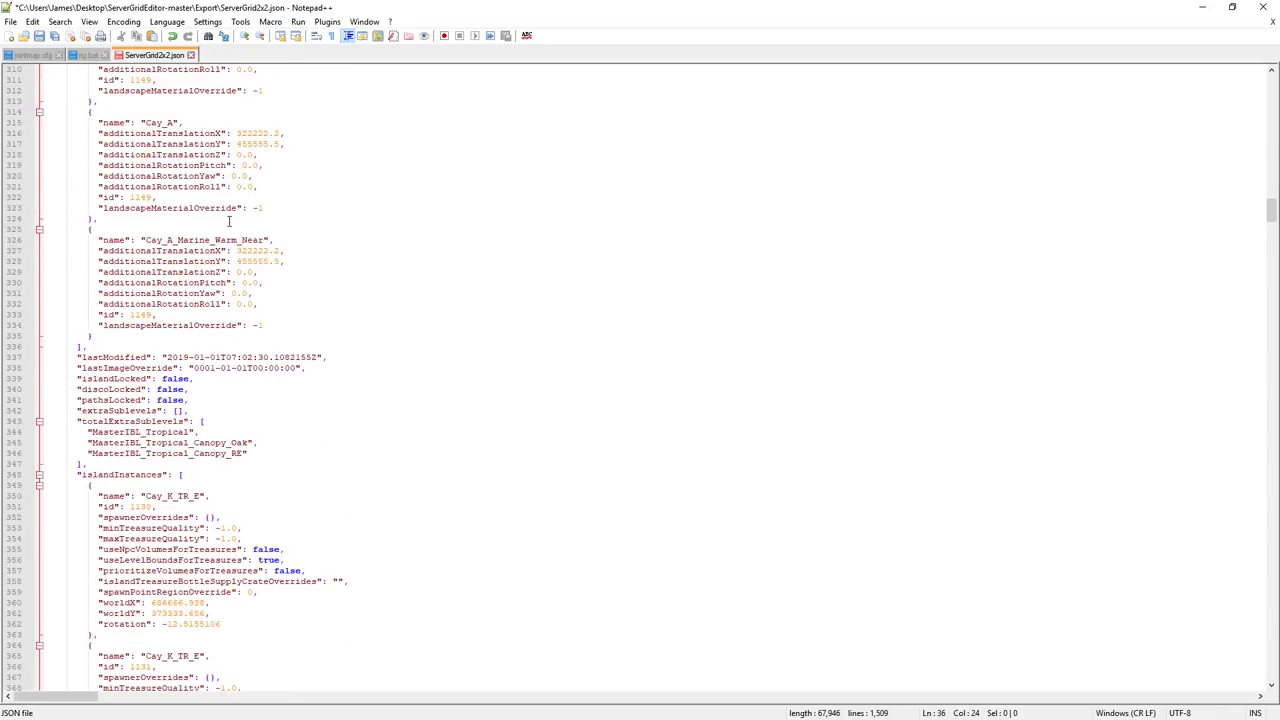
scroll(229, 220, down, 8)
scroll(229, 226, up, 13)
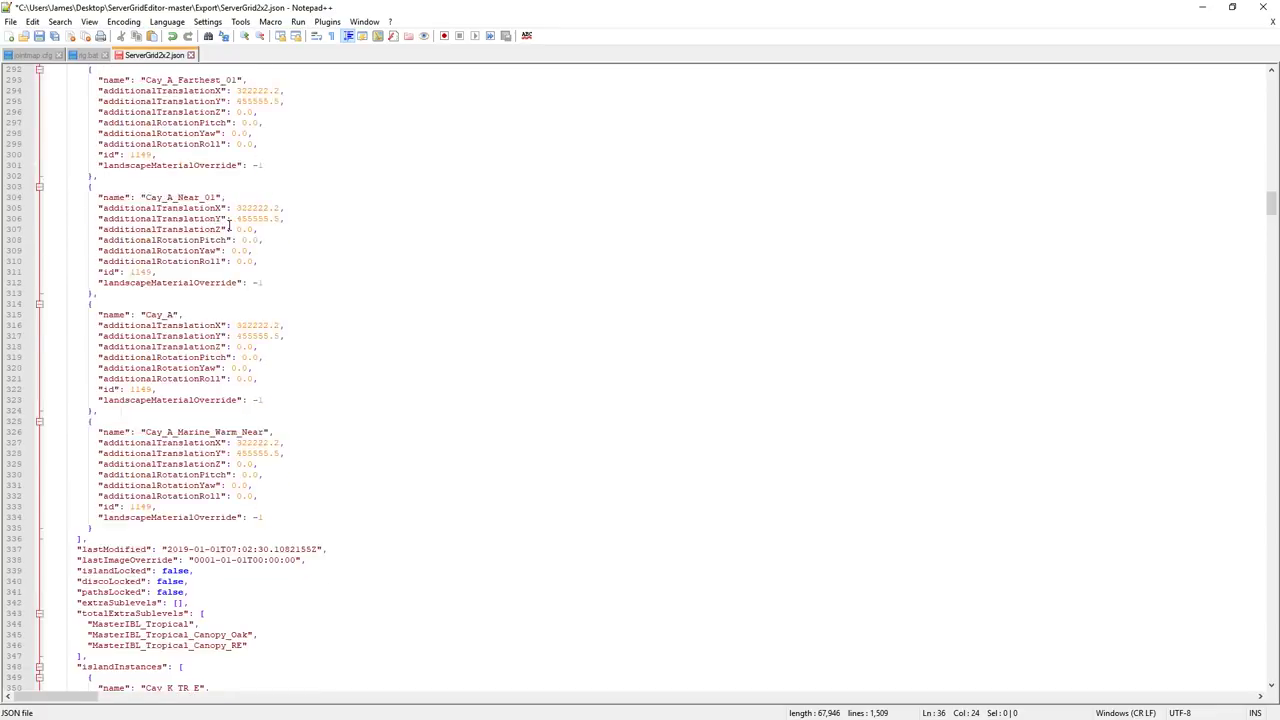
scroll(230, 228, down, 20)
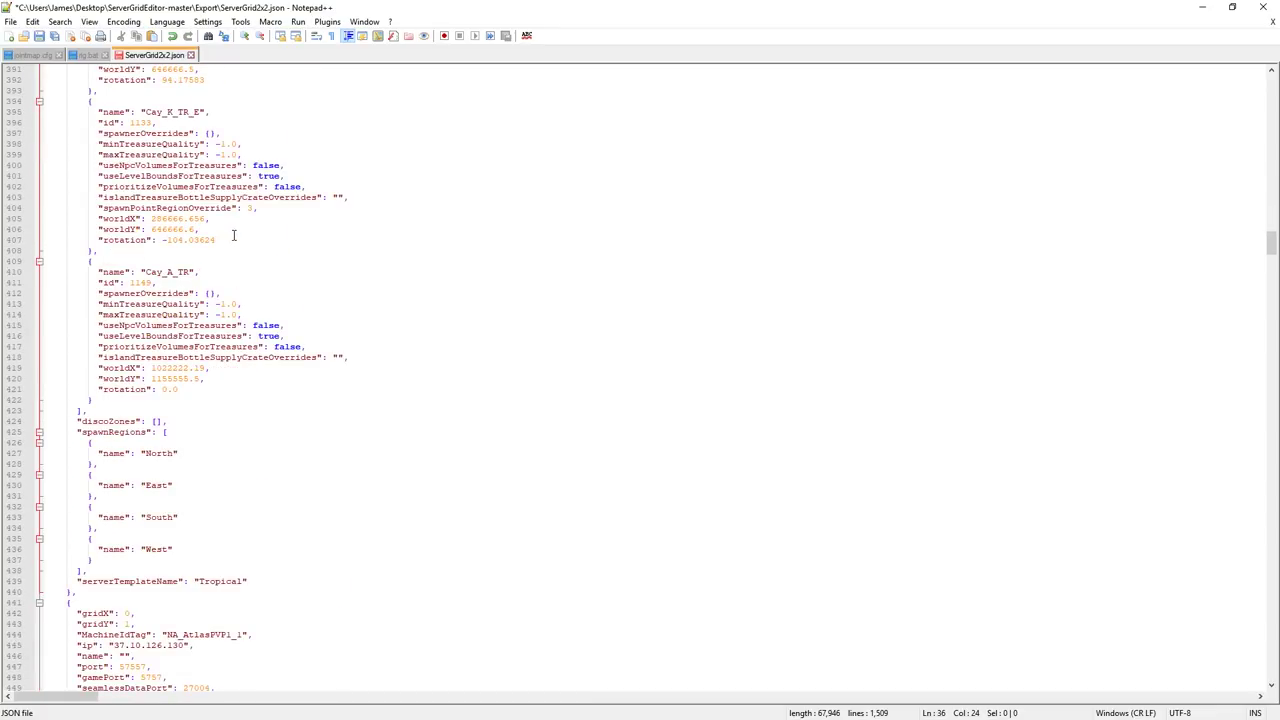
scroll(233, 236, down, 4)
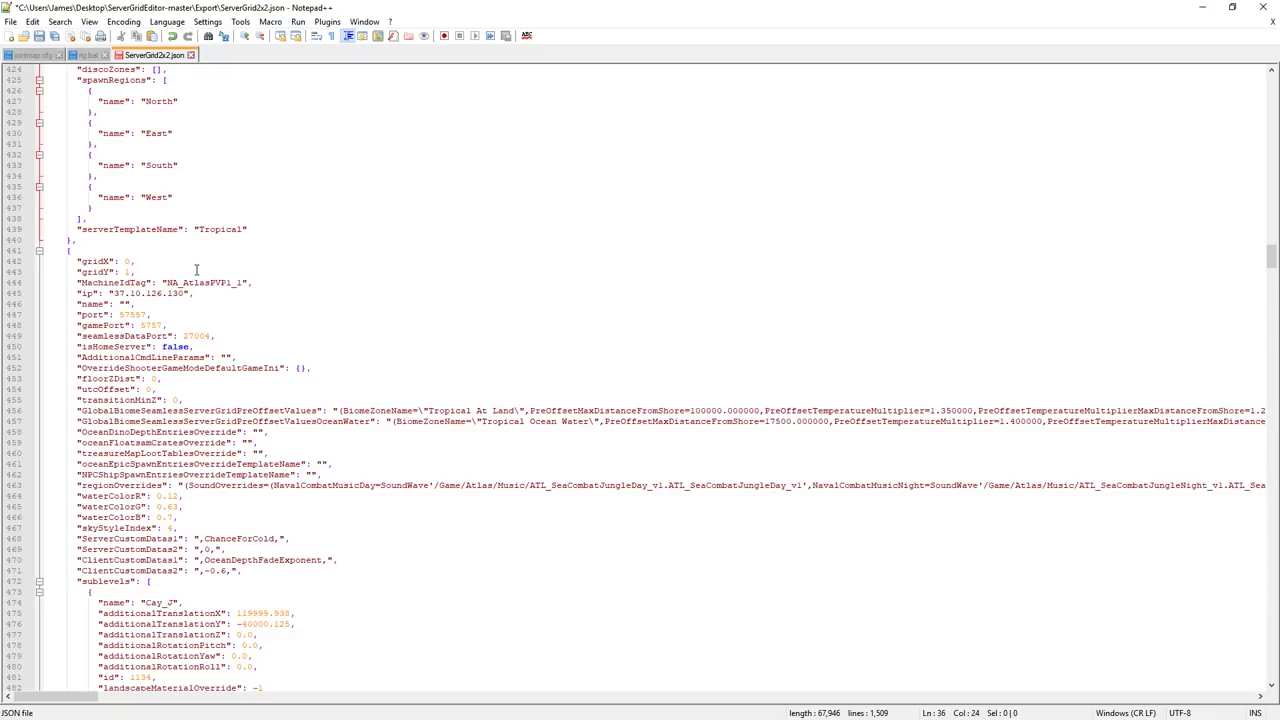
click(123, 303)
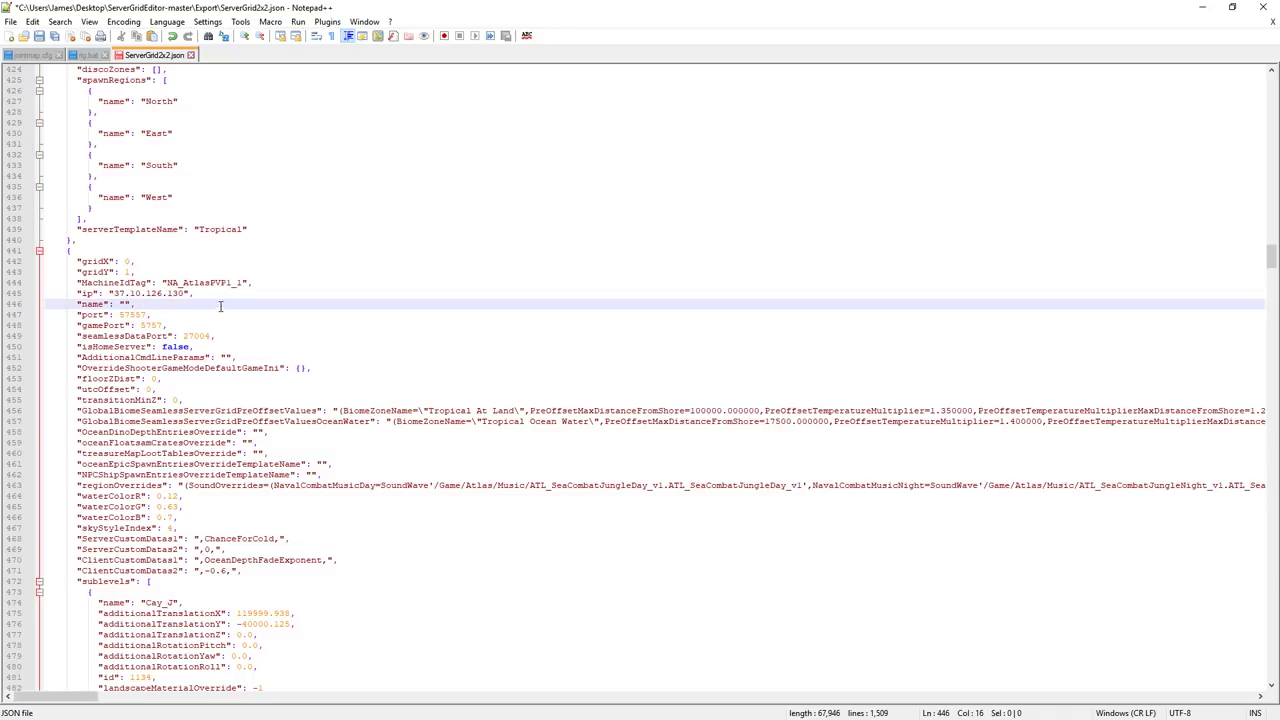
drag(119, 314, 168, 325)
text(75000)
text(75000,)
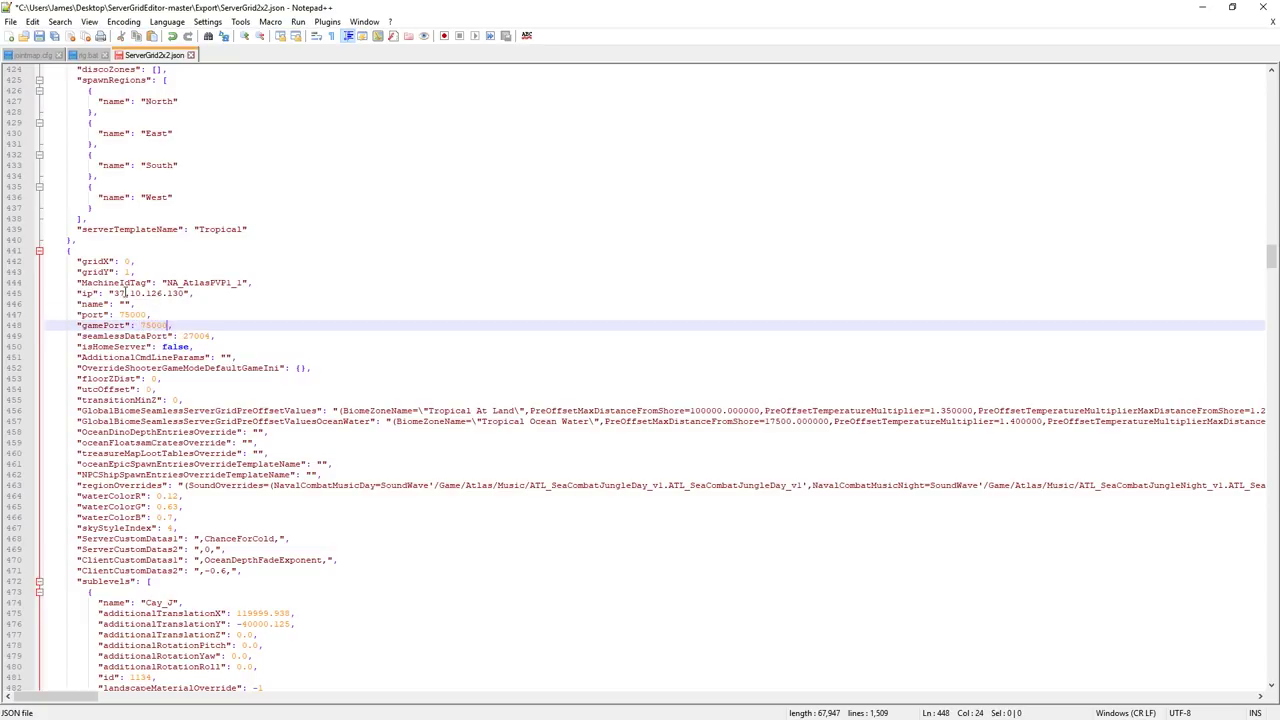
Check this server's ip and select the gamePort value on line 448 for 75000.
drag(113, 293, 184, 293)
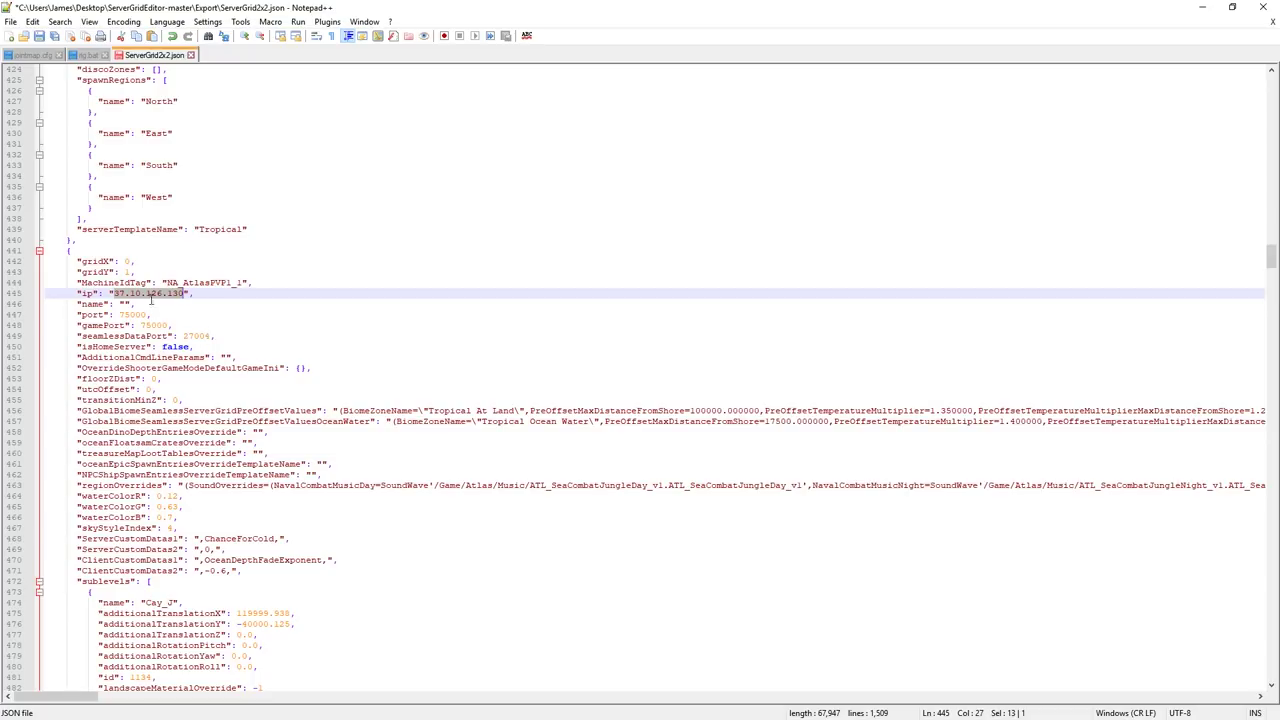
scroll(285, 365, down, 6)
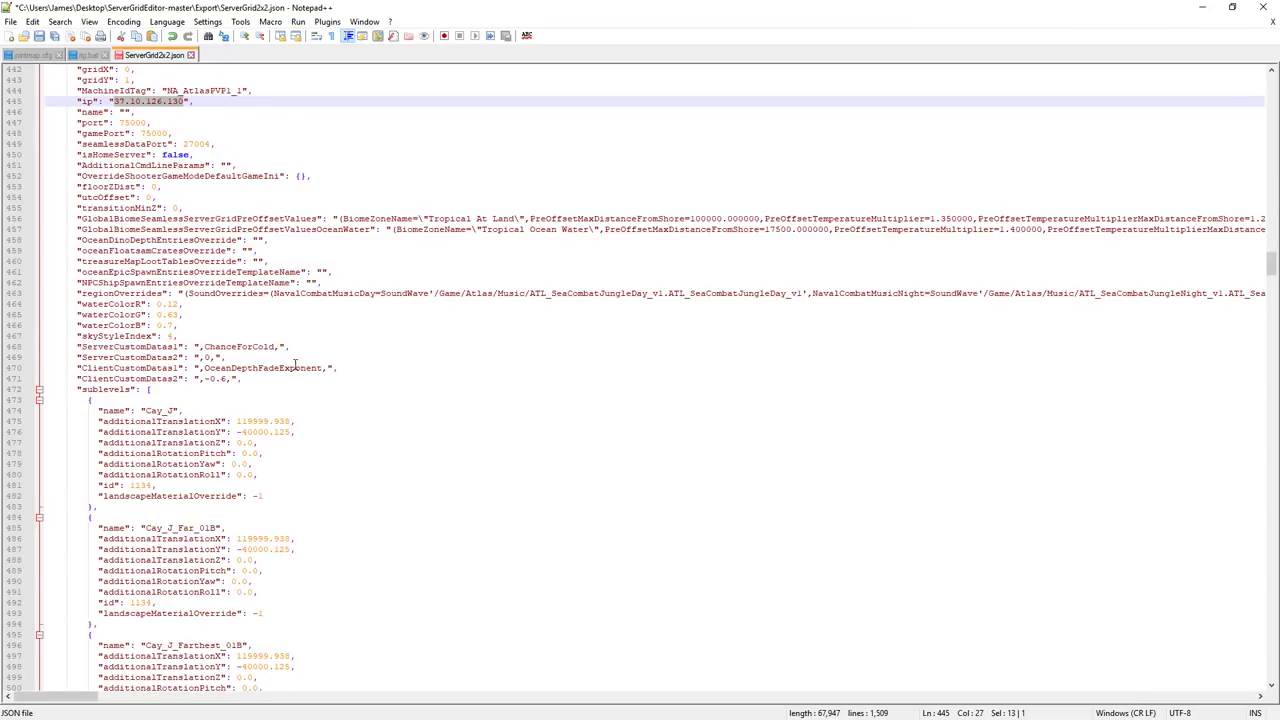
scroll(295, 366, up, 3)
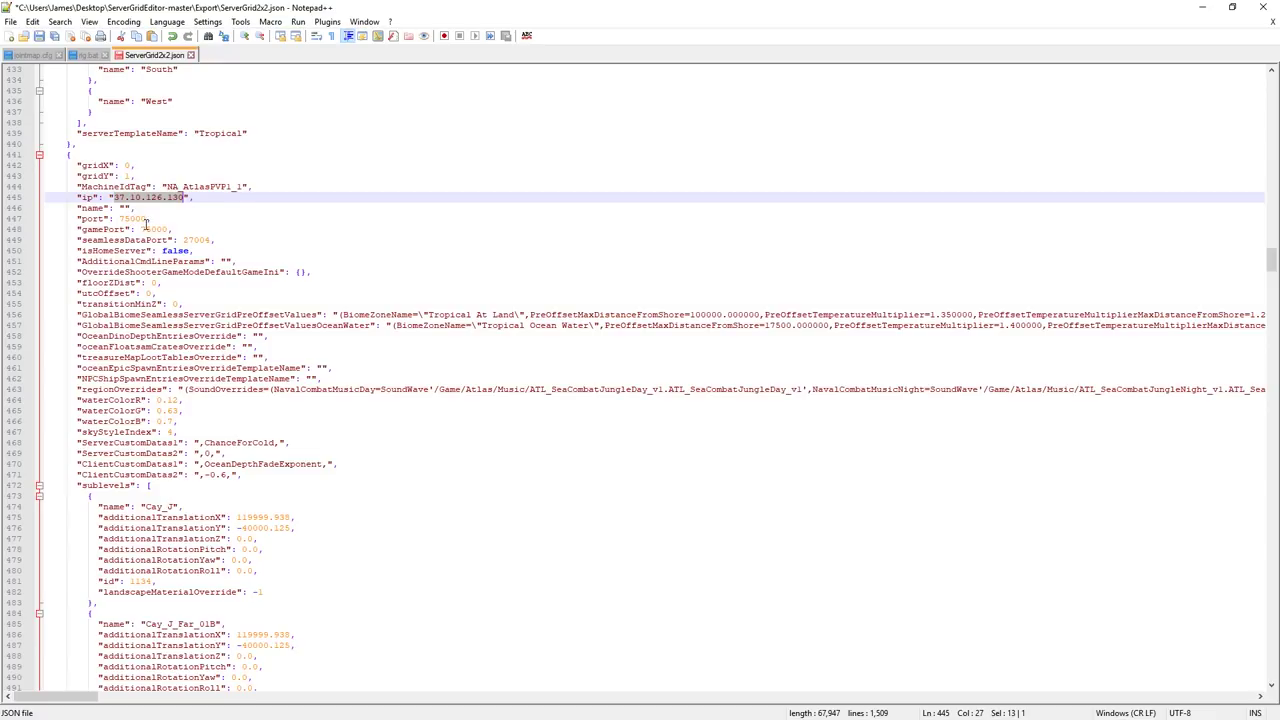
drag(120, 218, 171, 229)
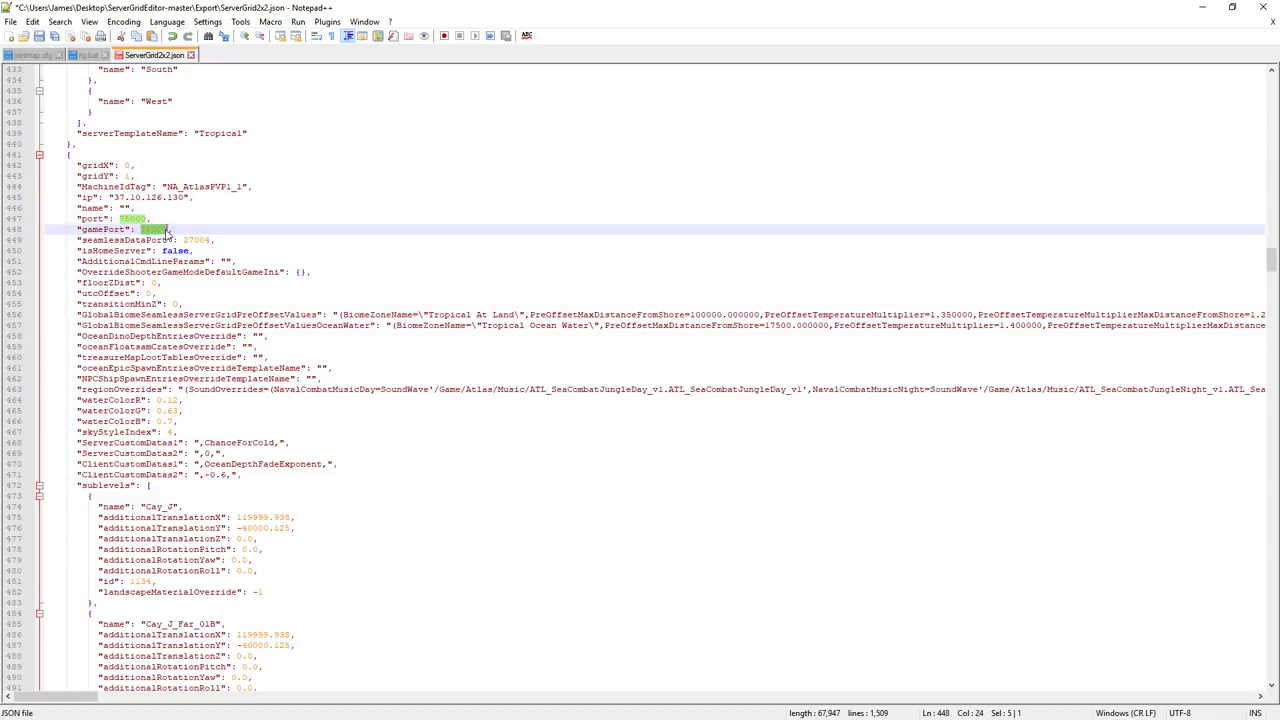
scroll(200, 240, down, 19)
scroll(223, 258, down, 20)
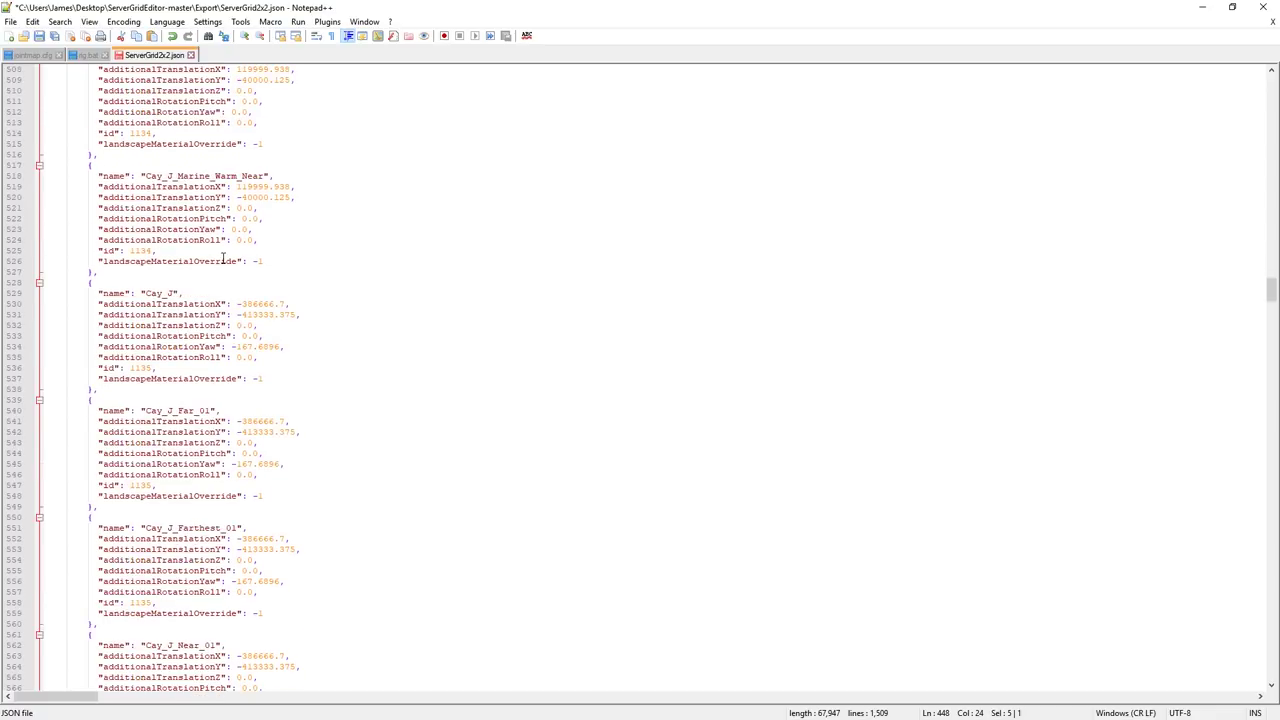
scroll(224, 263, down, 20)
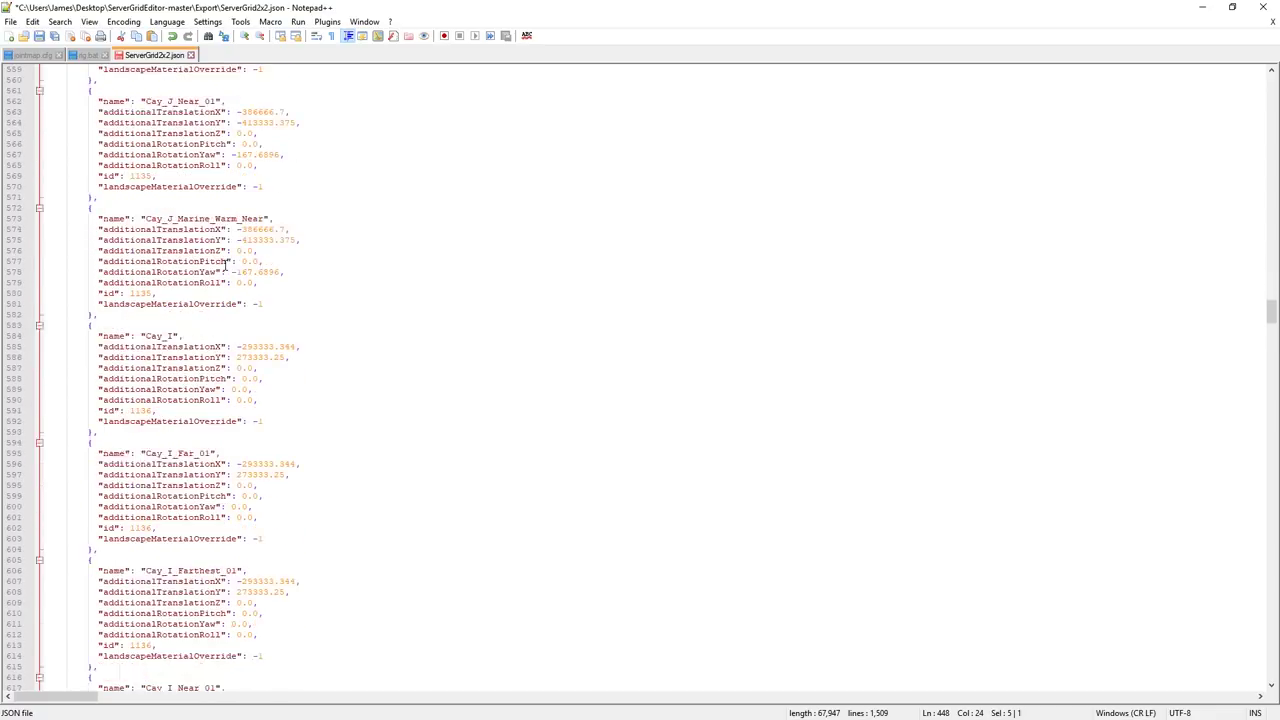
scroll(248, 262, down, 6)
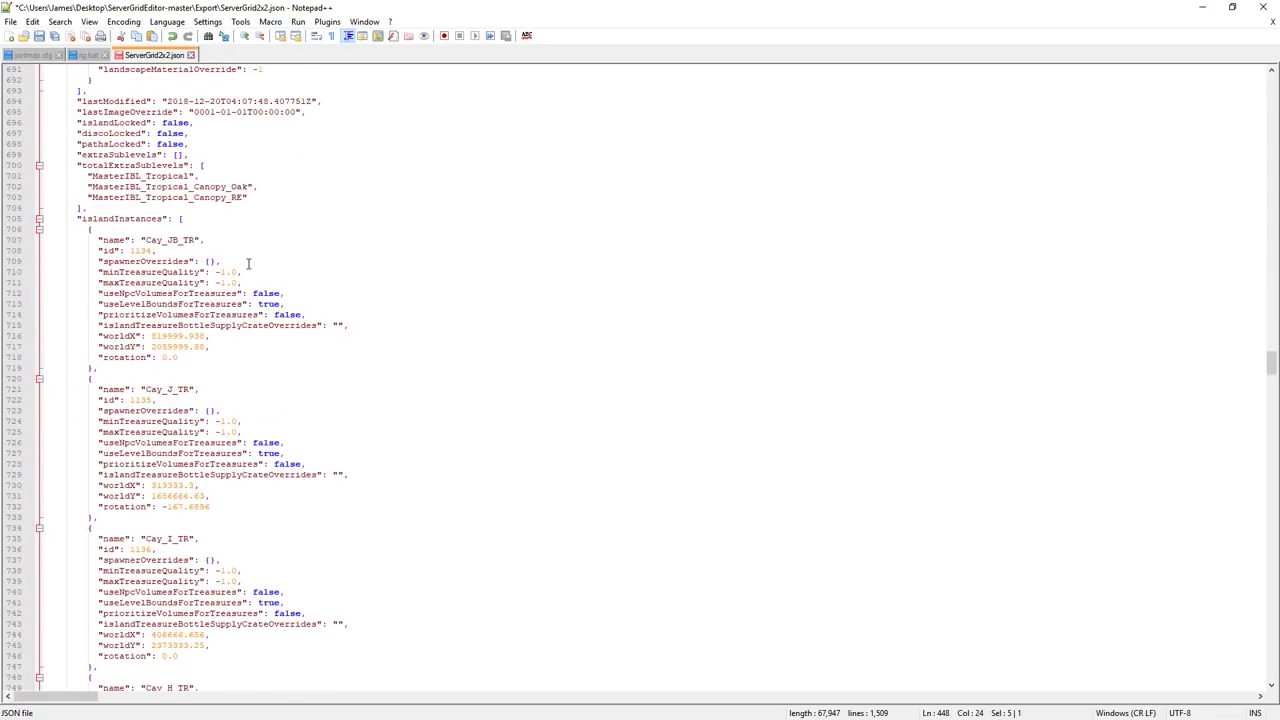
scroll(249, 248, down, 16)
scroll(250, 242, down, 8)
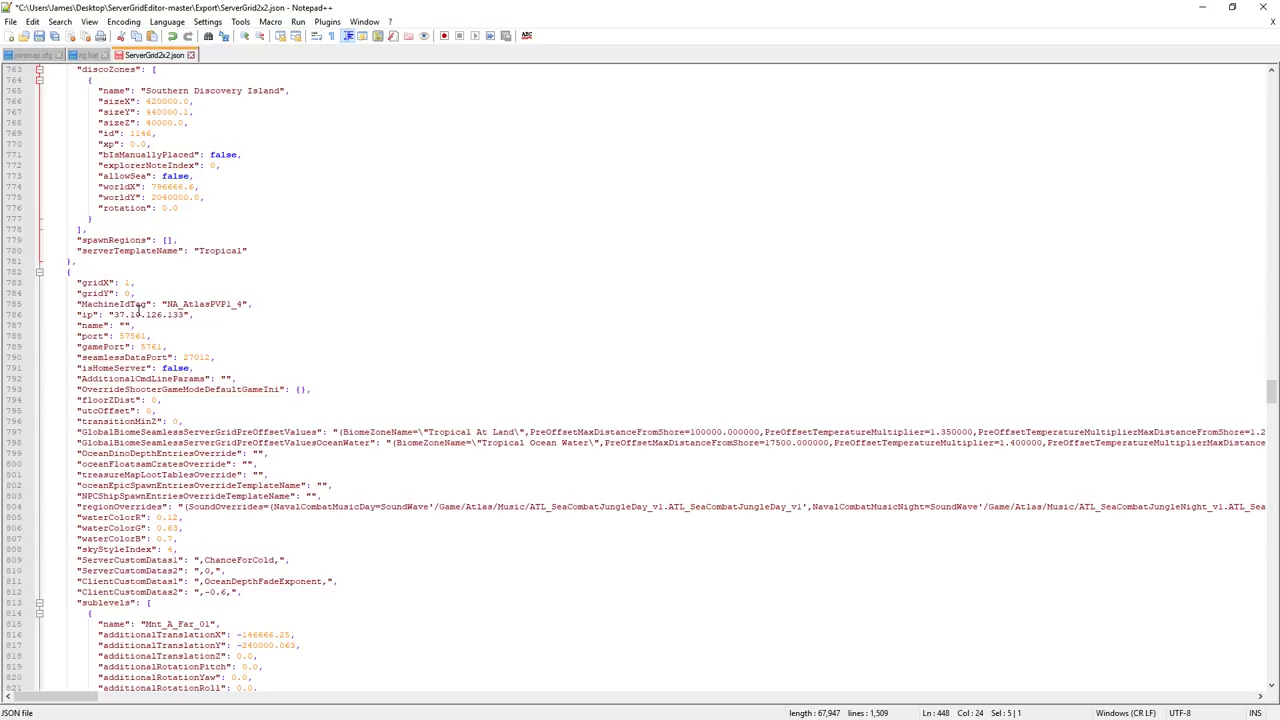
drag(113, 315, 186, 316)
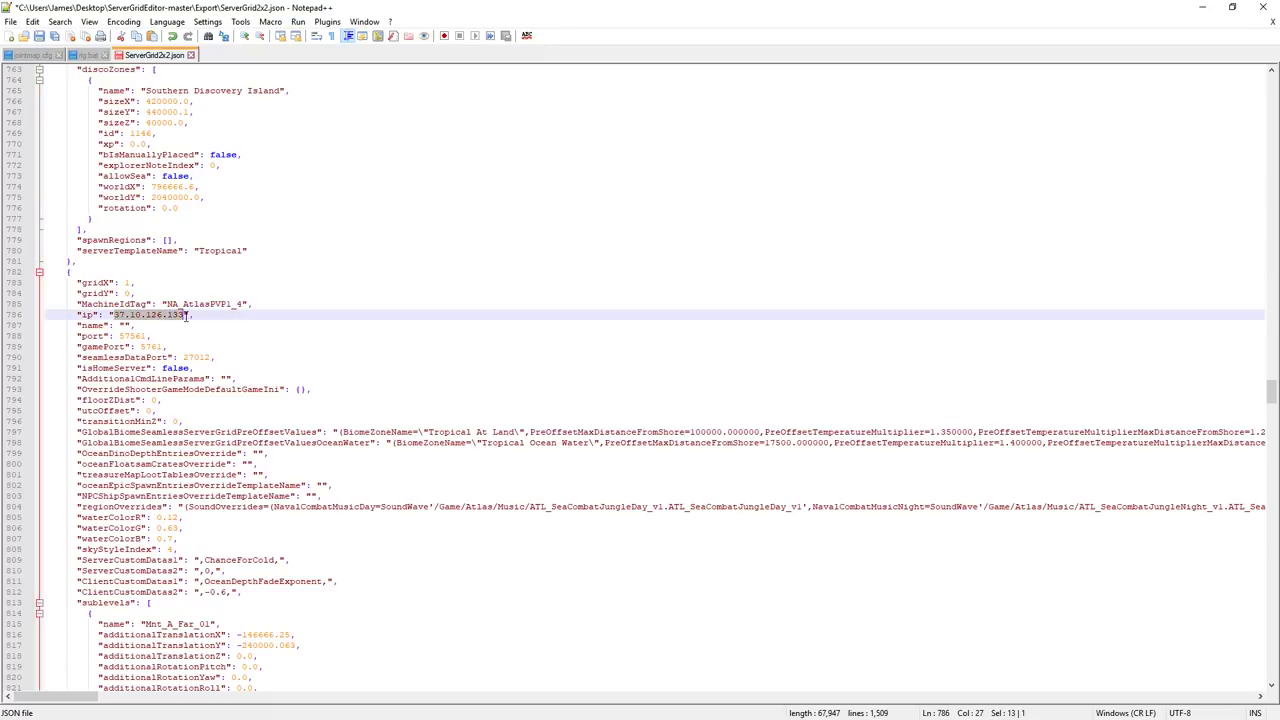
double_click(140, 336)
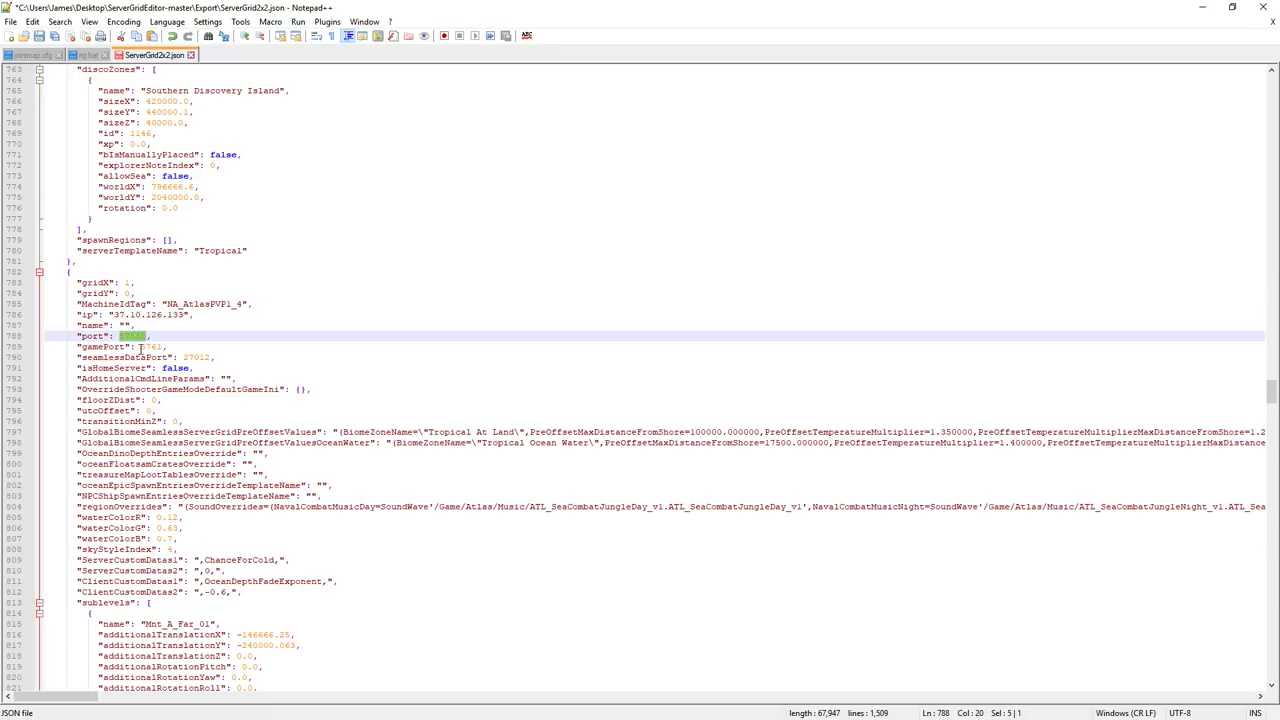
double_click(150, 347)
scroll(265, 340, down, 12)
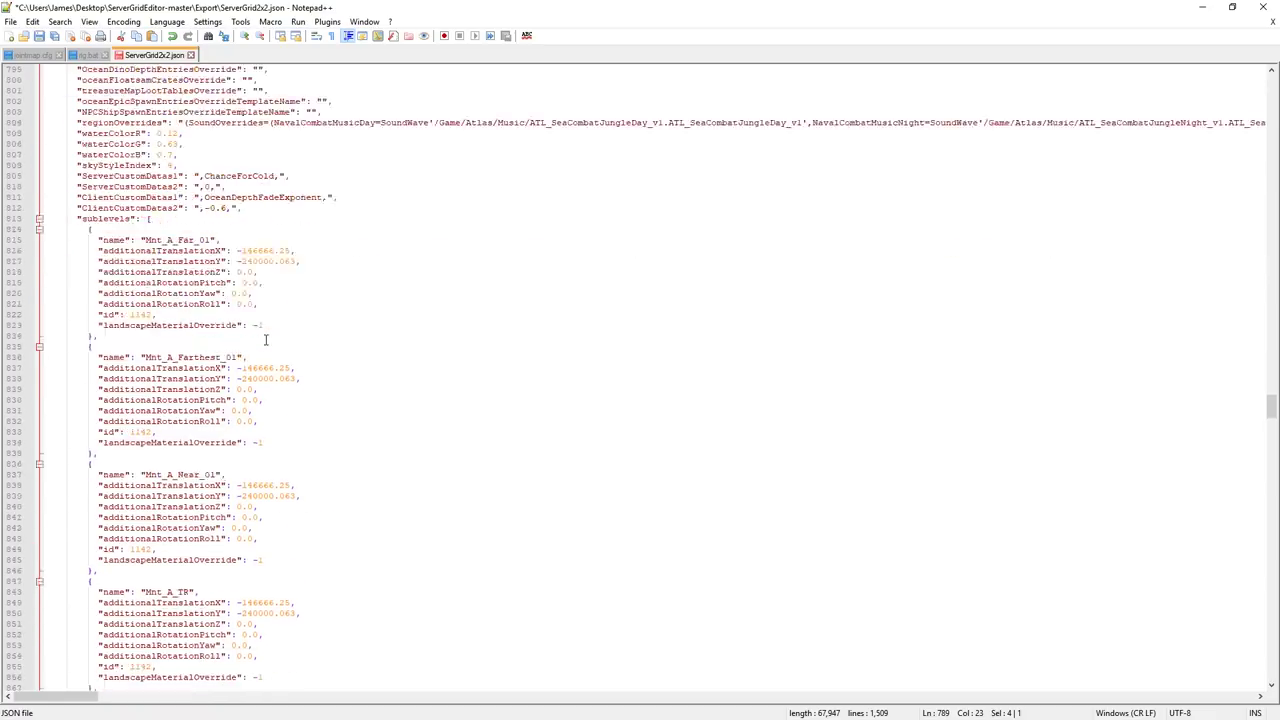
scroll(265, 340, down, 20)
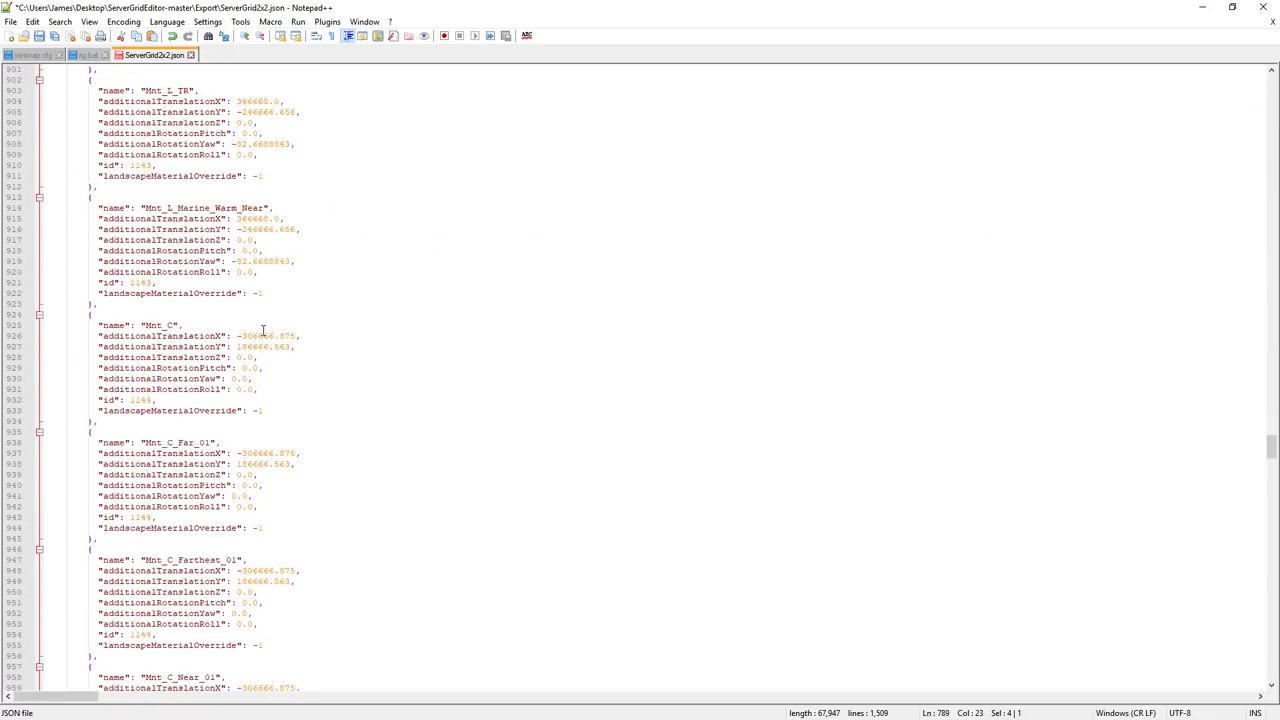
scroll(263, 331, down, 7)
scroll(263, 331, down, 7)
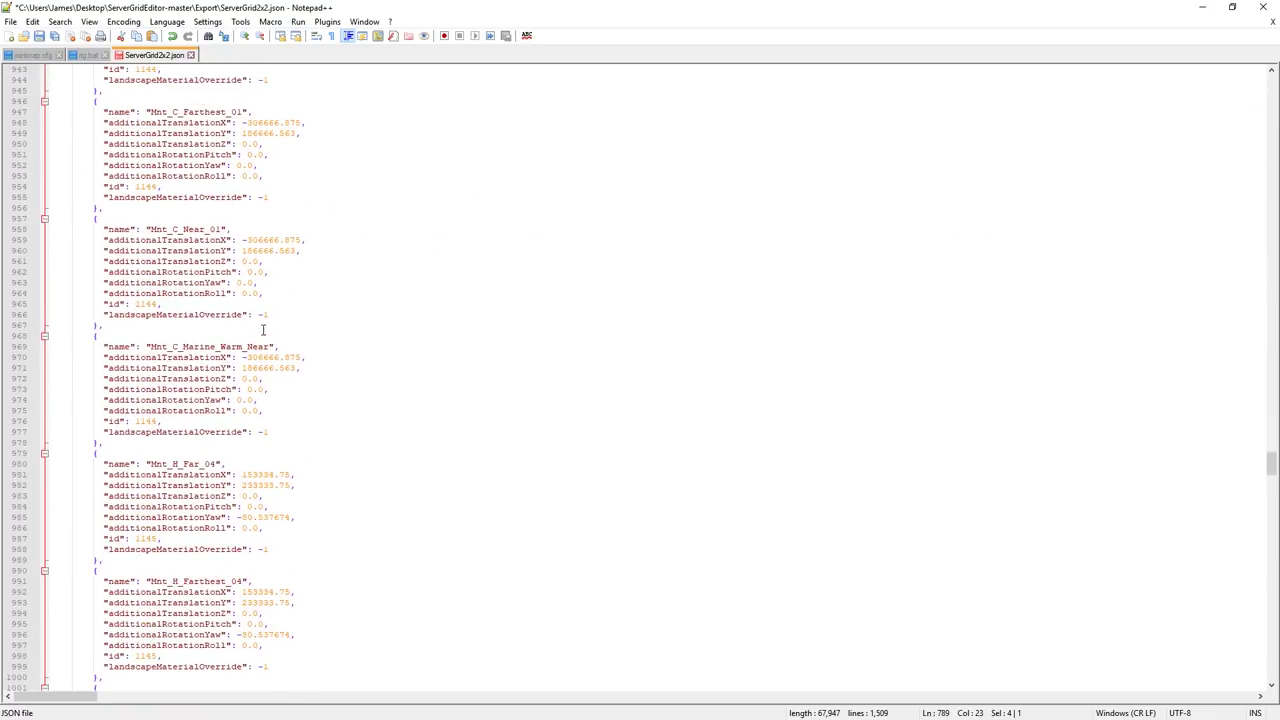
scroll(263, 328, down, 20)
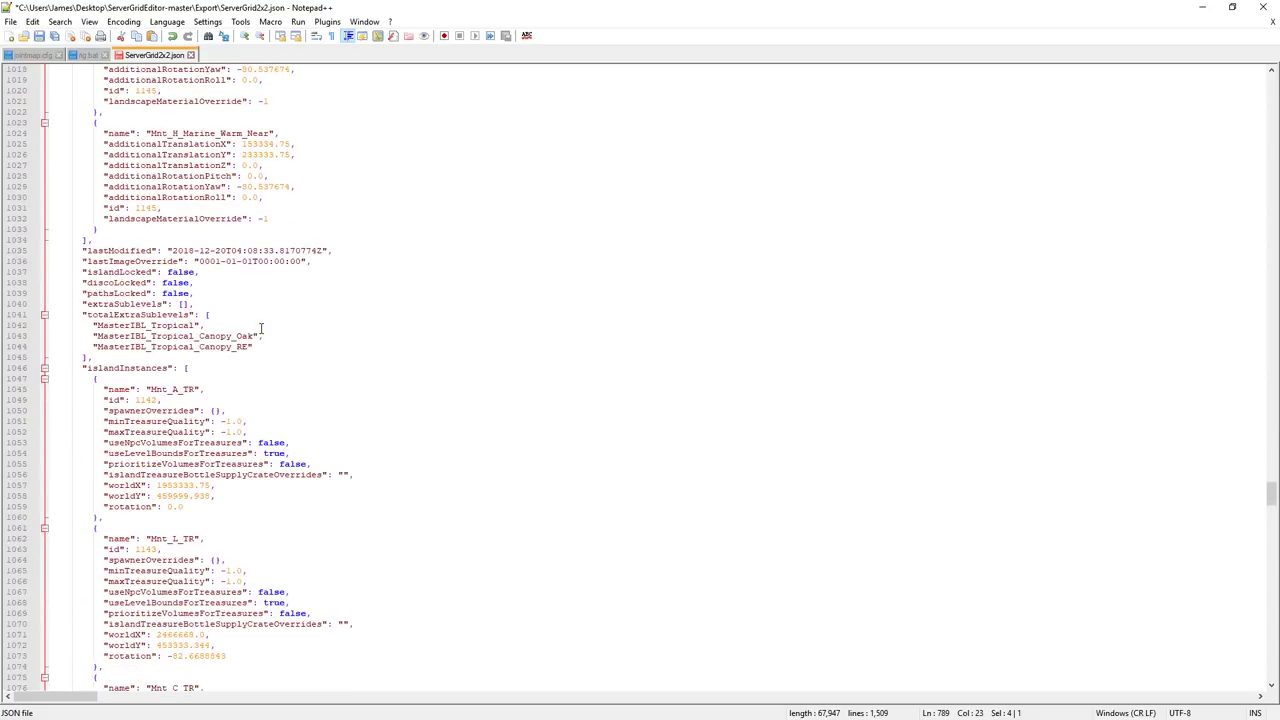
scroll(260, 328, down, 20)
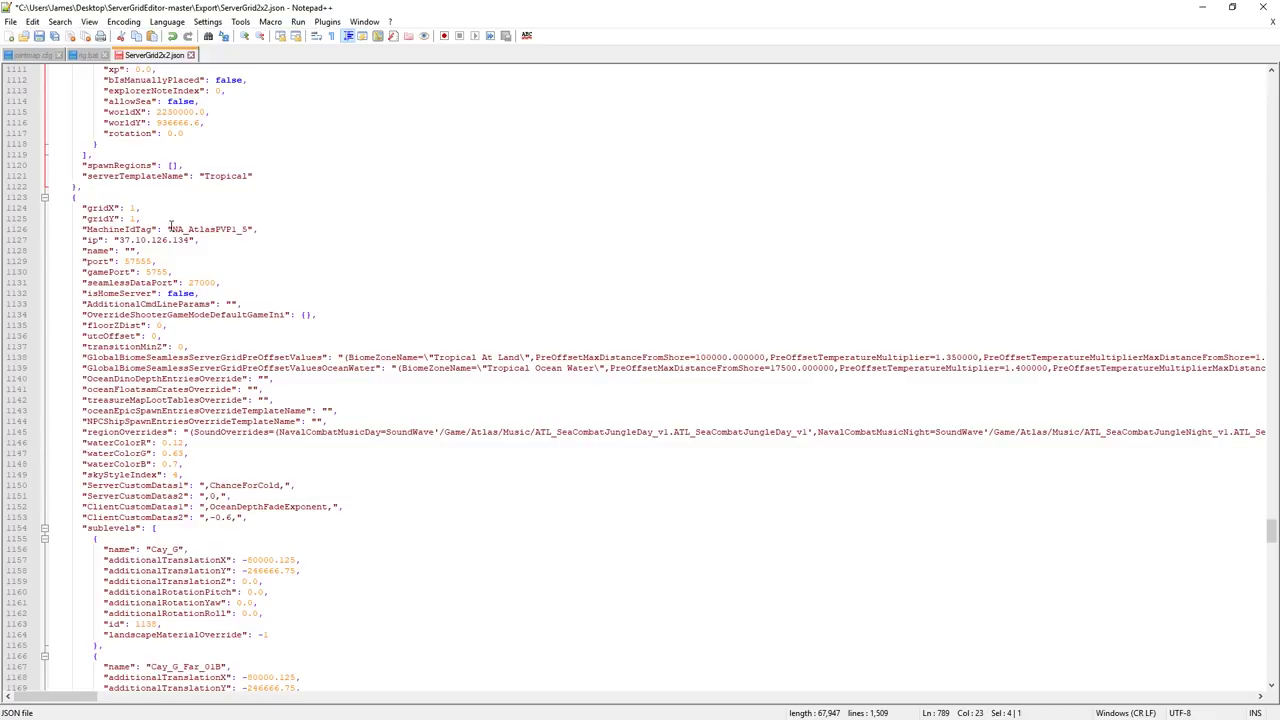
click(122, 240)
drag(122, 240, 174, 271)
click(128, 254)
scroll(347, 248, up, 4)
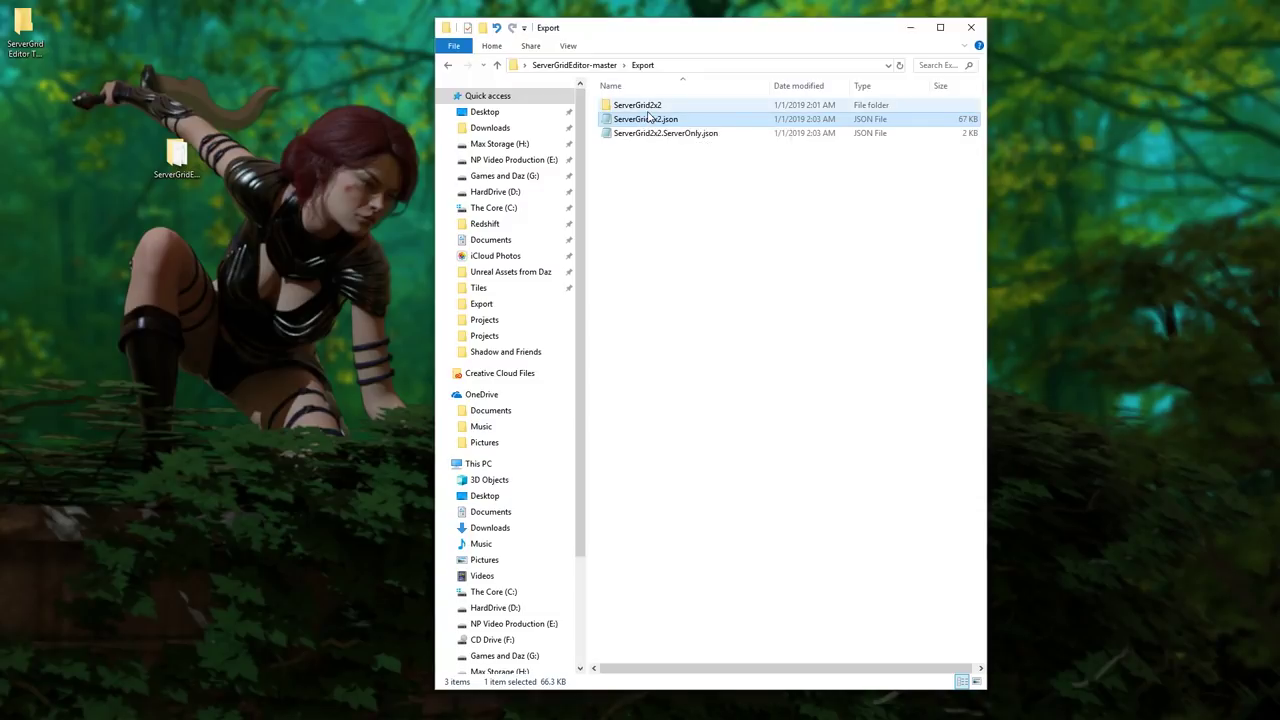
Open ServerGrid2x2.json from the Export folder, then return to File Explorer.
double_click(648, 118)
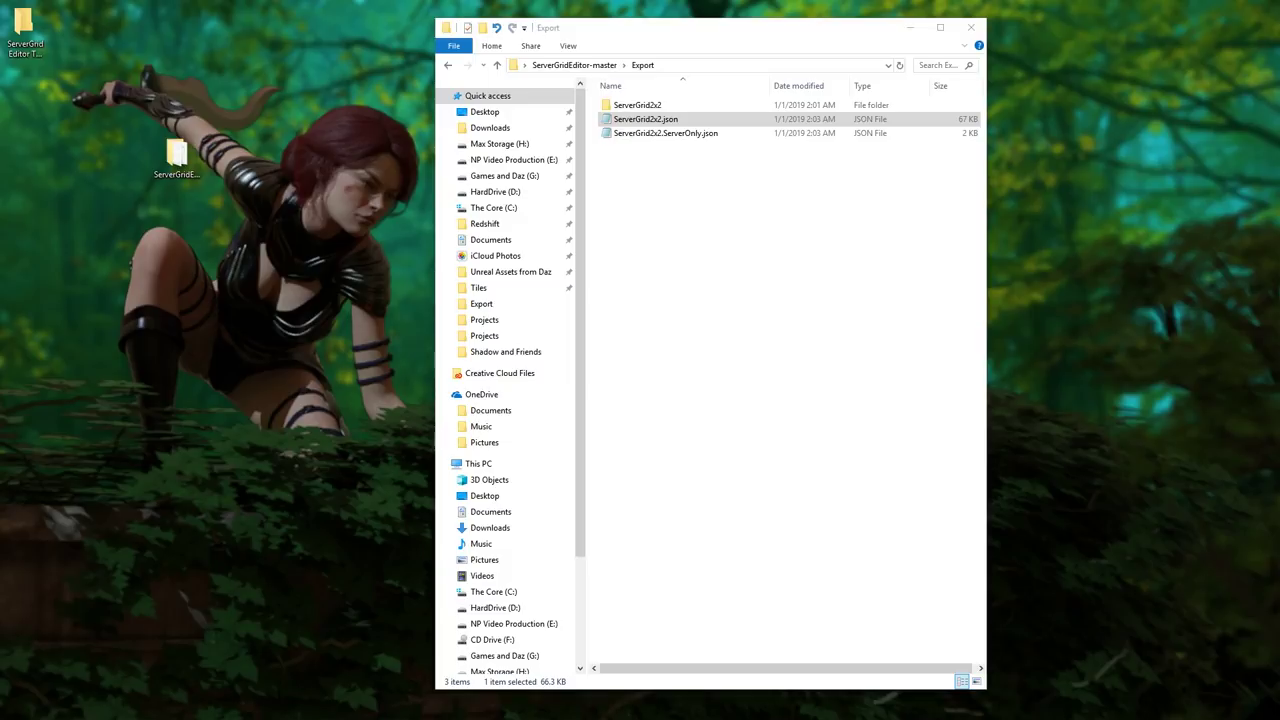
click(628, 121)
double_click(628, 121)
click(648, 121)
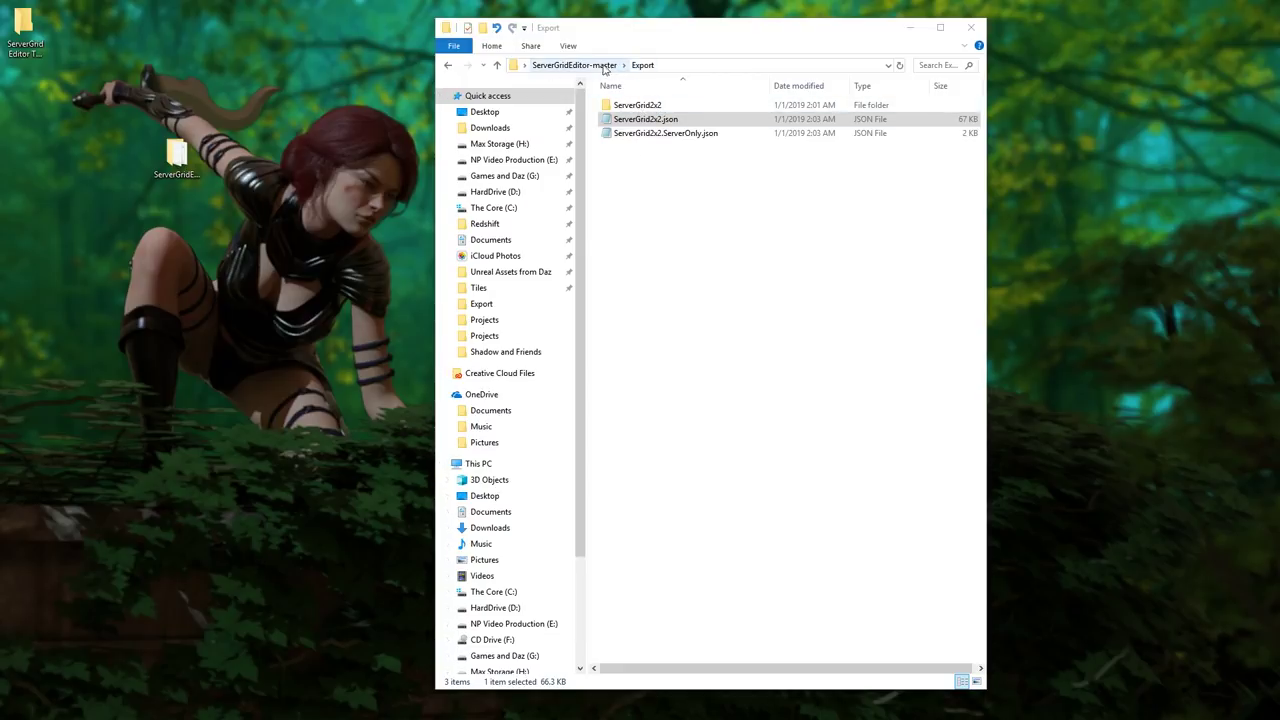
Open ServerGrid2x2 and inspect CellImg_0-0, 0-1, 1-0, 1-1 and MapImg.jpg.
double_click(652, 105)
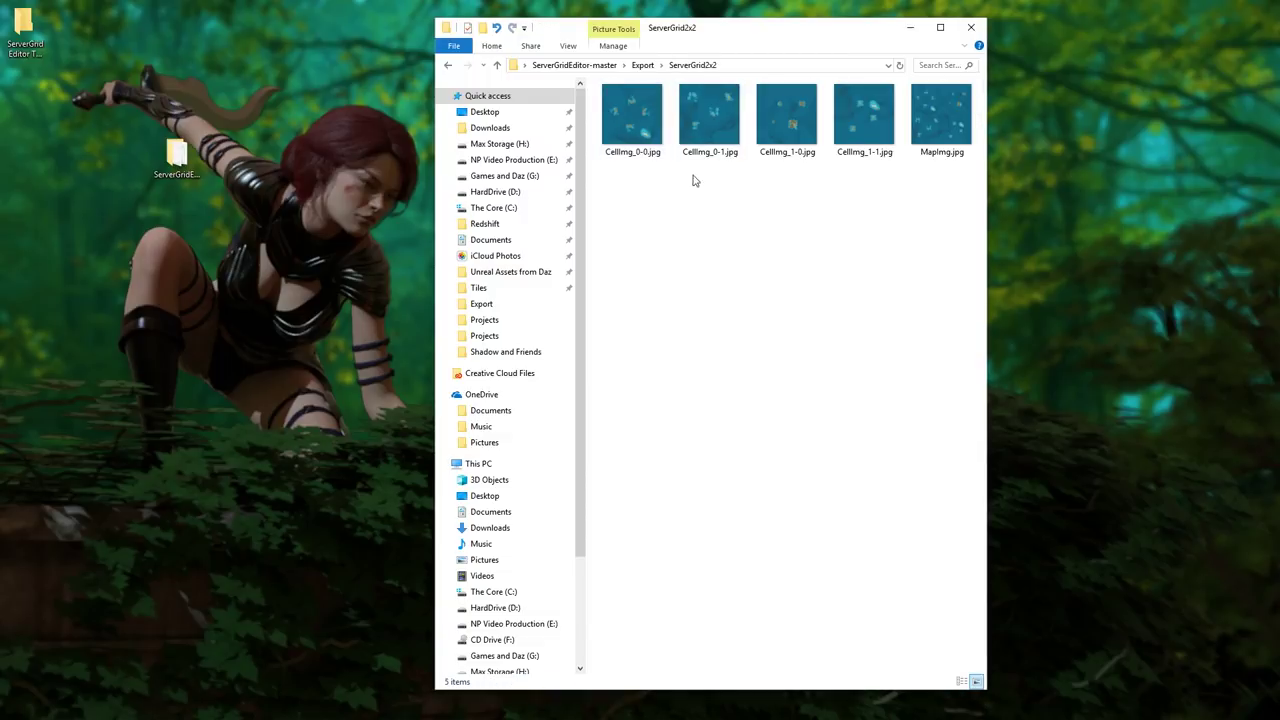
click(649, 123)
click(705, 124)
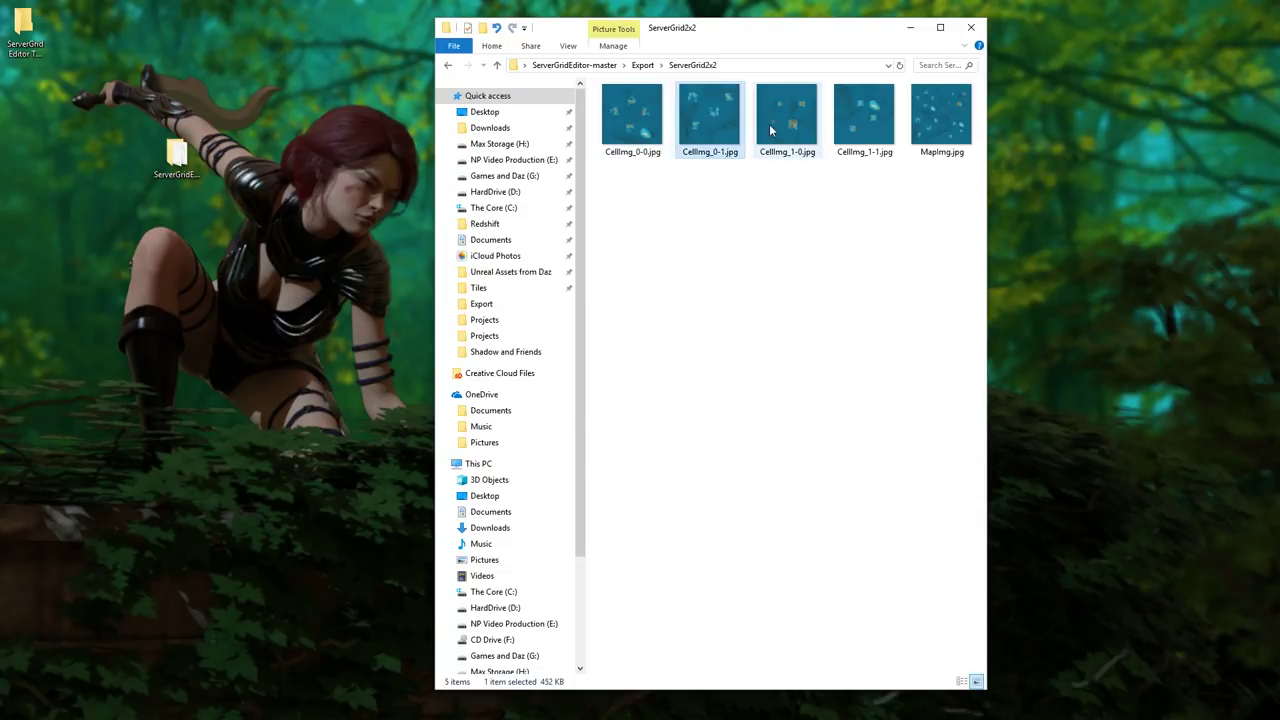
click(785, 124)
click(898, 122)
click(917, 116)
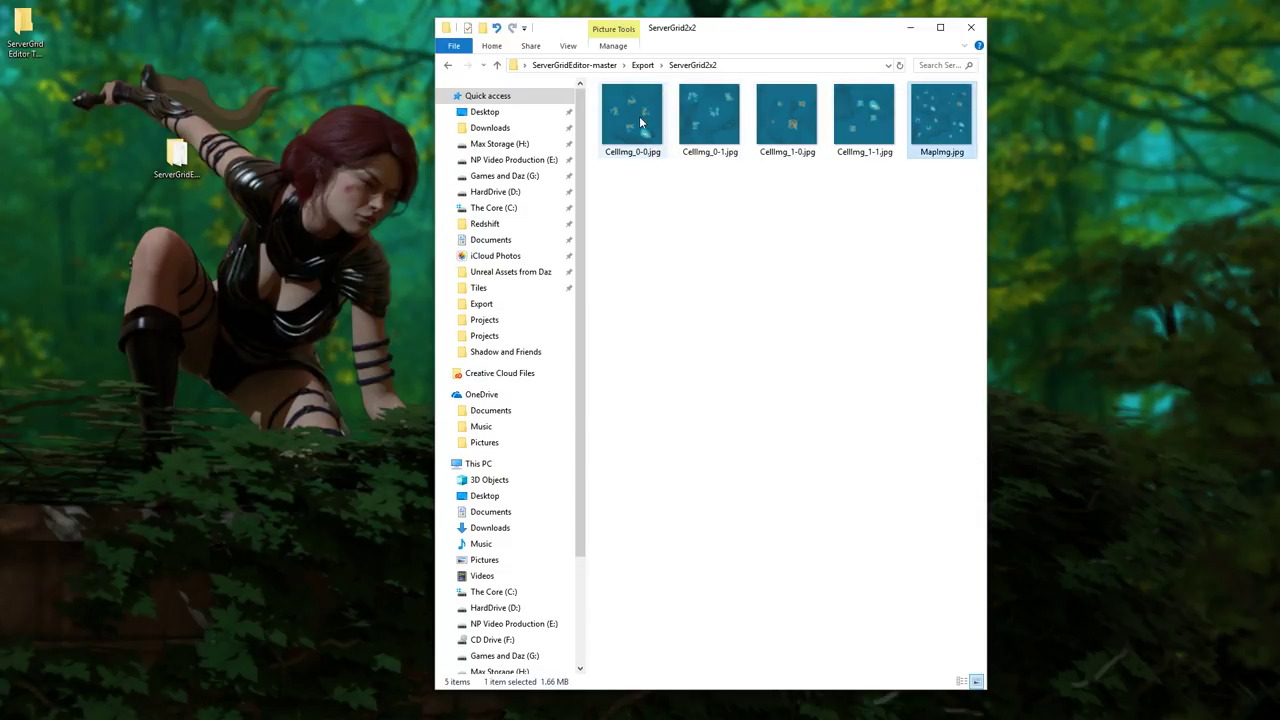
click(653, 145)
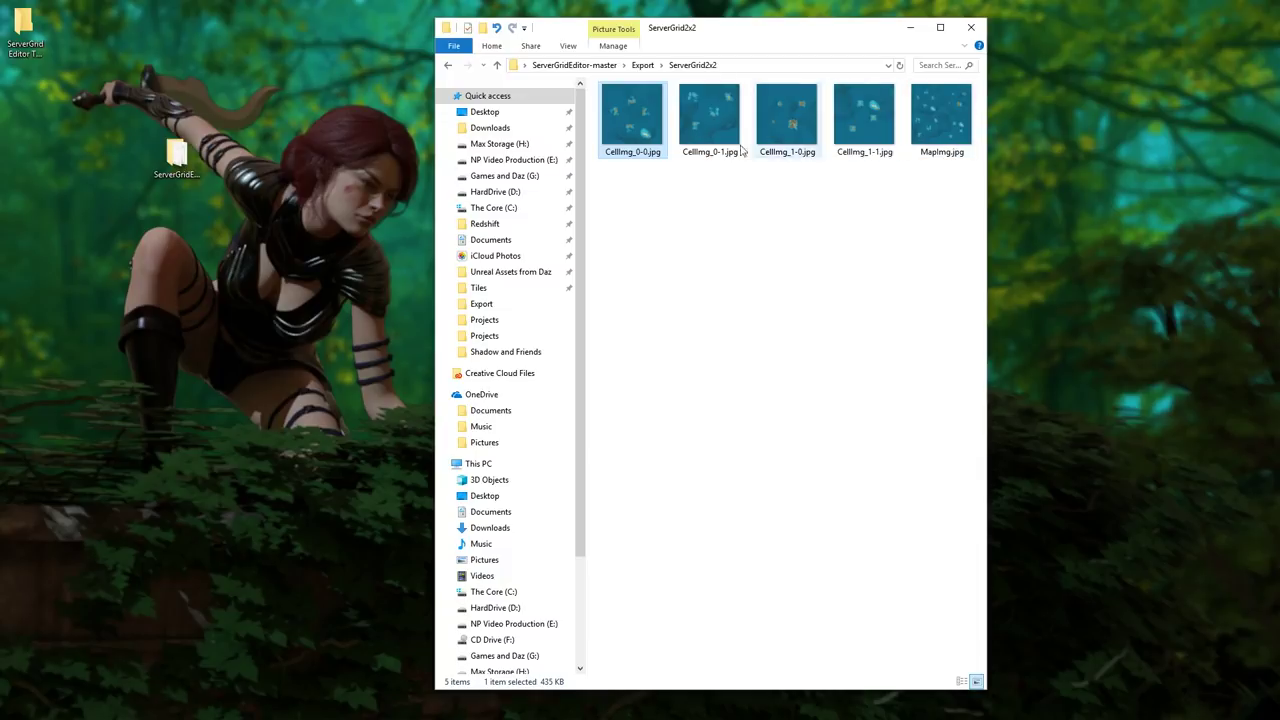
click(687, 203)
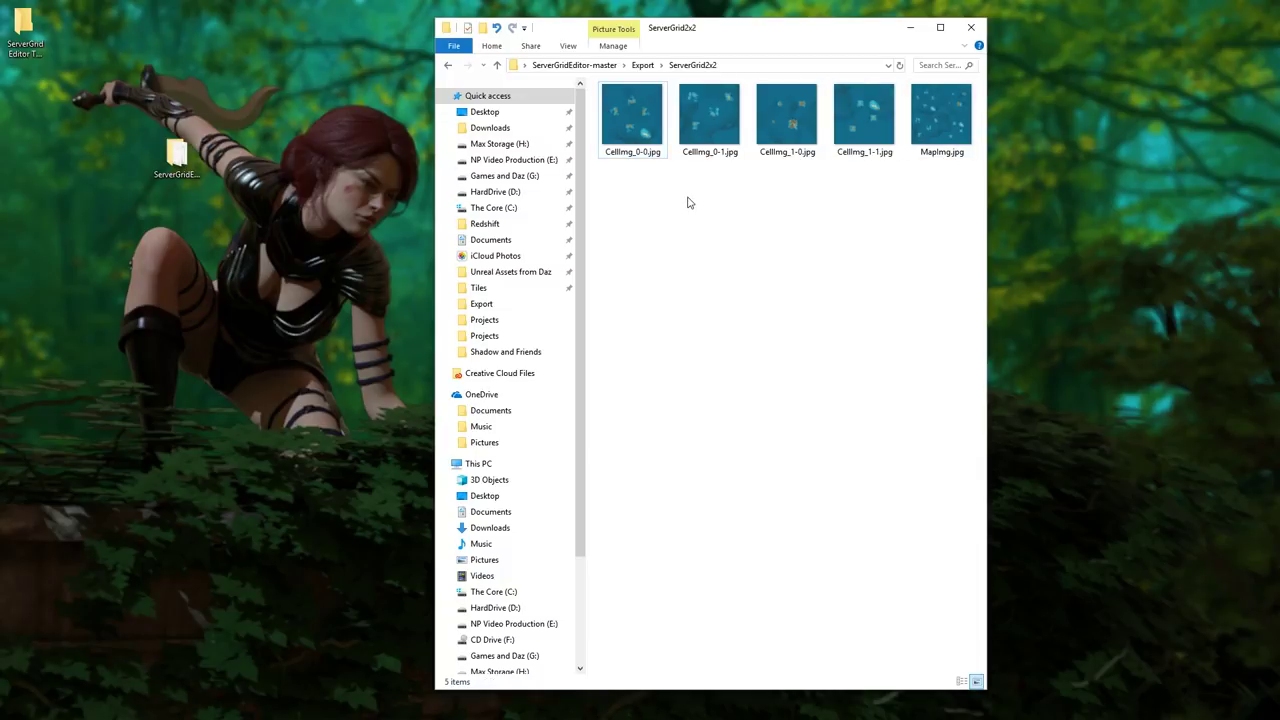